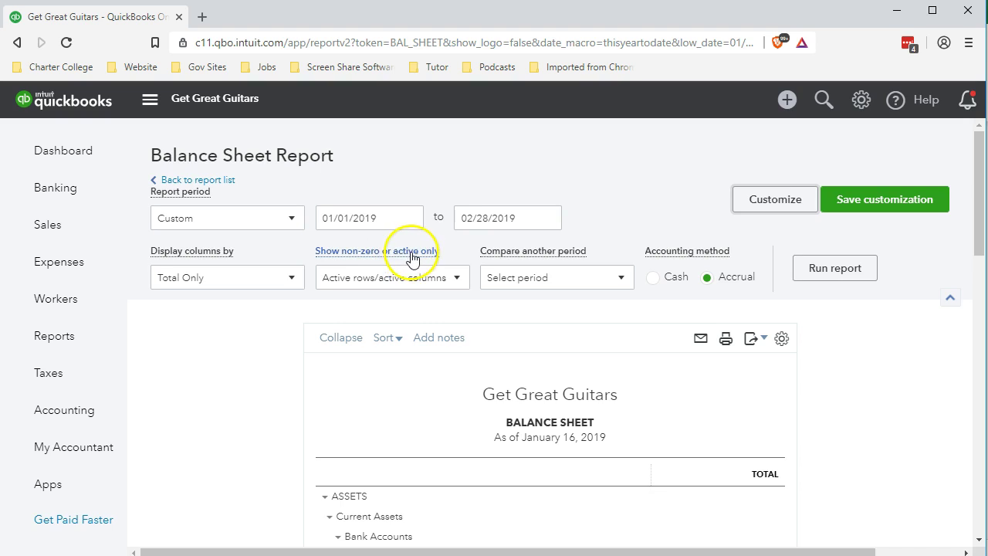
- Rerun the Balance Sheet for the period 01/01/2019 through 02/28/2019
{"action": "left_click", "coordinate": [814, 287]}
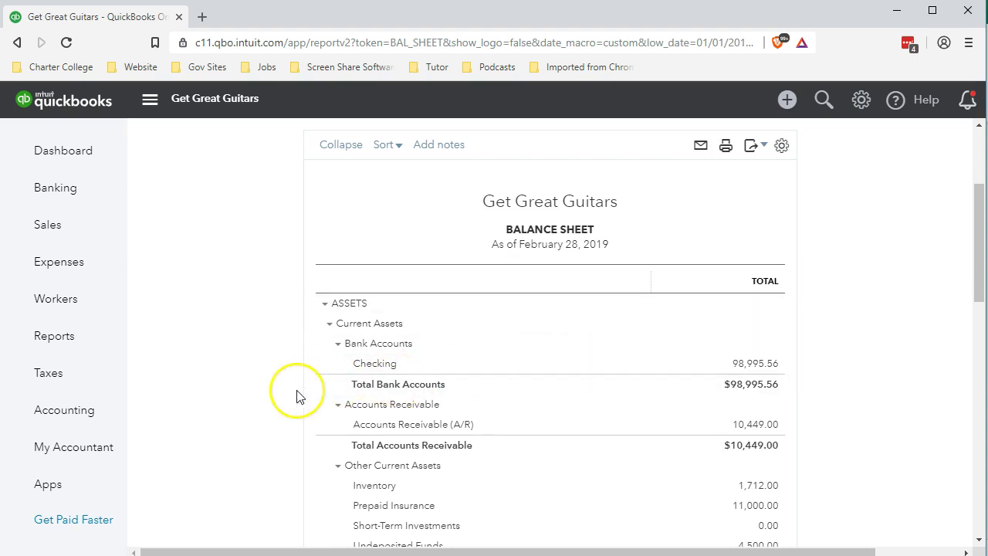
- Scroll to Liabilities and drill into the 18,109.00 Loan Payable - Current balance
{"action": "scroll", "coordinate": [297, 395], "scroll_direction": "down", "scroll_amount": 3}
{"action": "scroll", "coordinate": [299, 396], "scroll_direction": "down", "scroll_amount": 4}
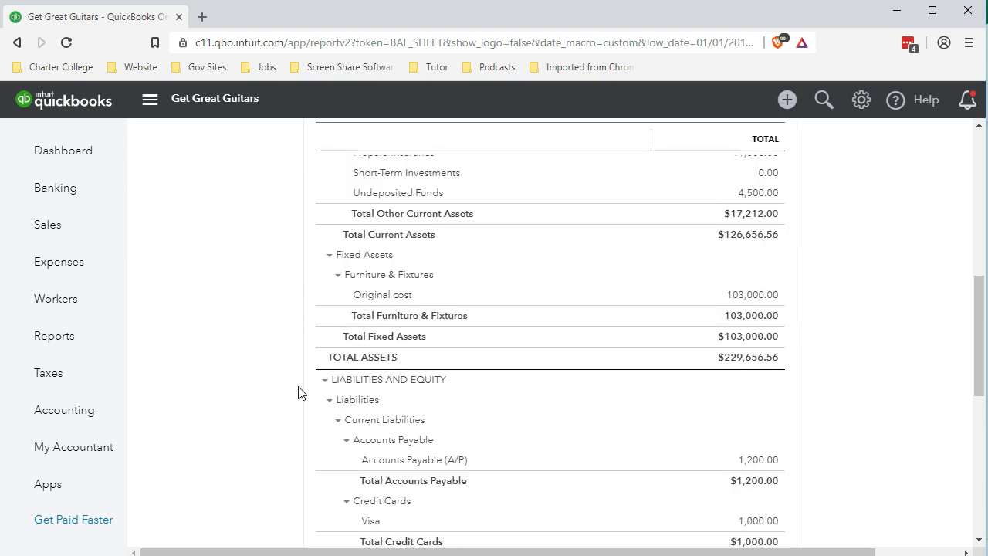
{"action": "scroll", "coordinate": [300, 392], "scroll_direction": "down", "scroll_amount": 2}
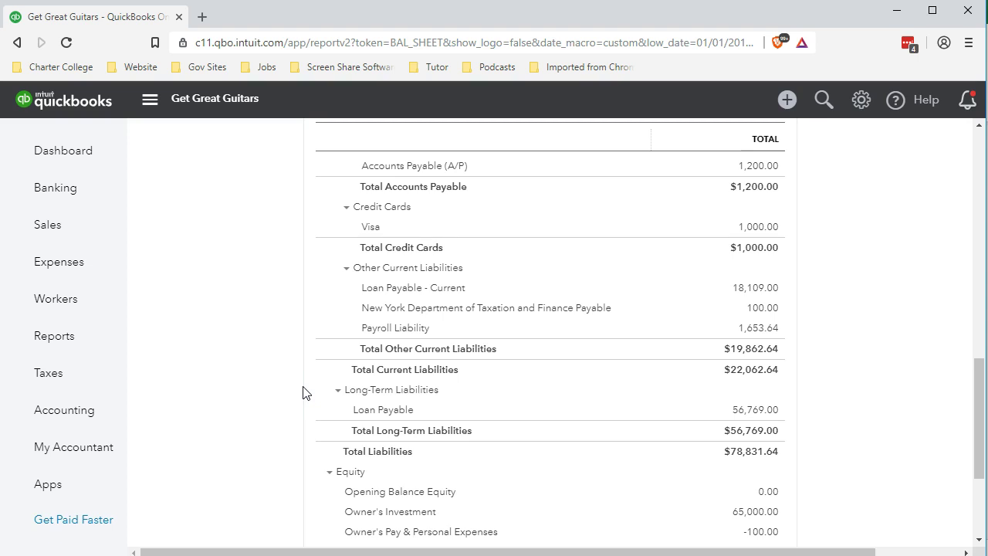
{"action": "left_click", "coordinate": [743, 414]}
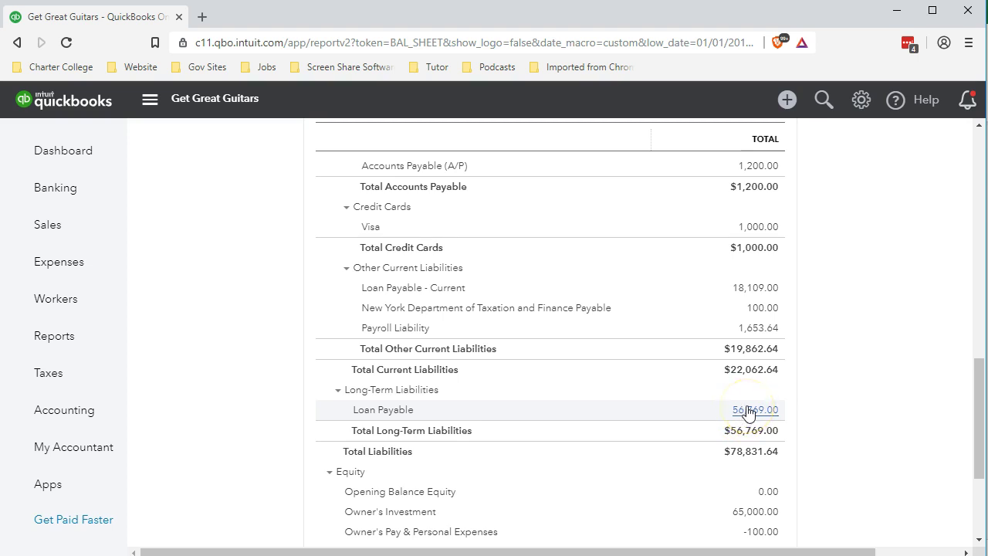
{"action": "left_click", "coordinate": [755, 293]}
- Open the Loan Payable - Current report showing journal entries 6 and 5 (13,109.00 and 5,000.00)
{"action": "left_click", "coordinate": [755, 293]}
{"action": "left_click", "coordinate": [764, 348]}
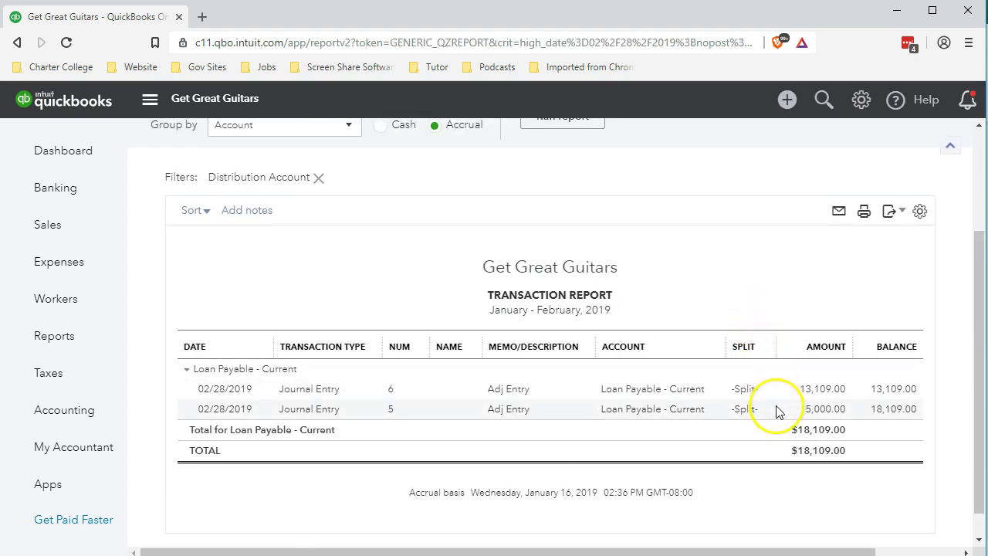
{"action": "left_click", "coordinate": [824, 418]}
- Switch to the Loan Payments workbook and look through its Loan 2 and Loan sheets
{"action": "left_click", "coordinate": [511, 555]}
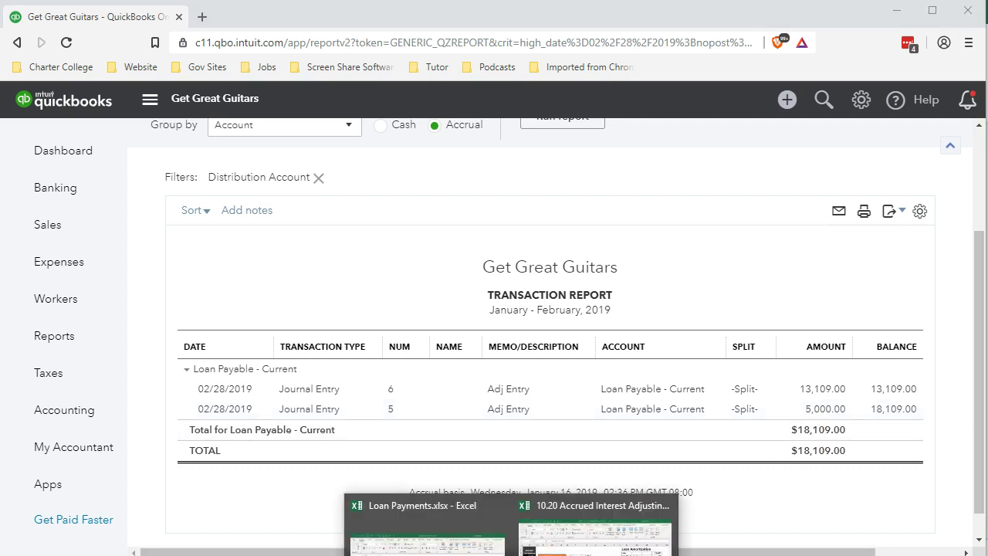
{"action": "left_click", "coordinate": [424, 525]}
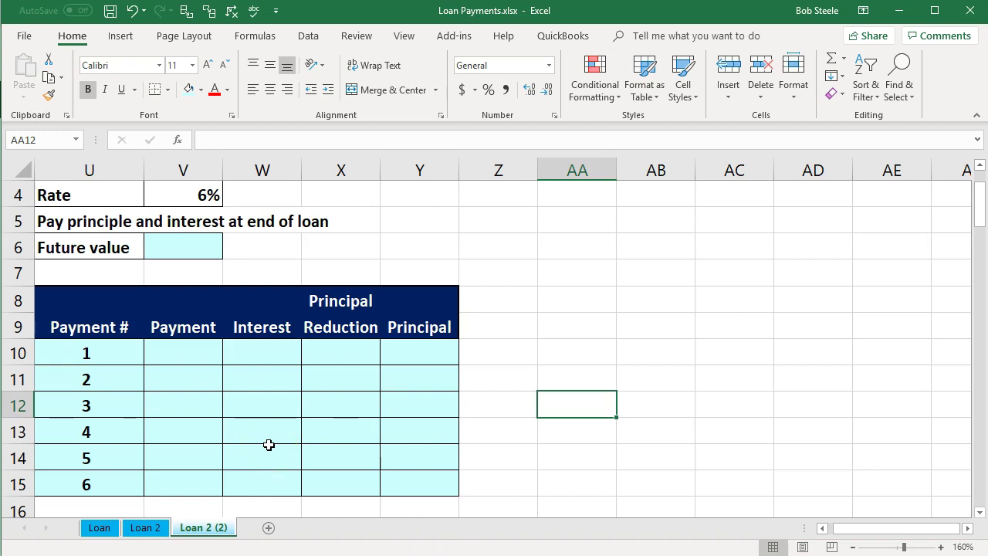
{"action": "left_click", "coordinate": [145, 527]}
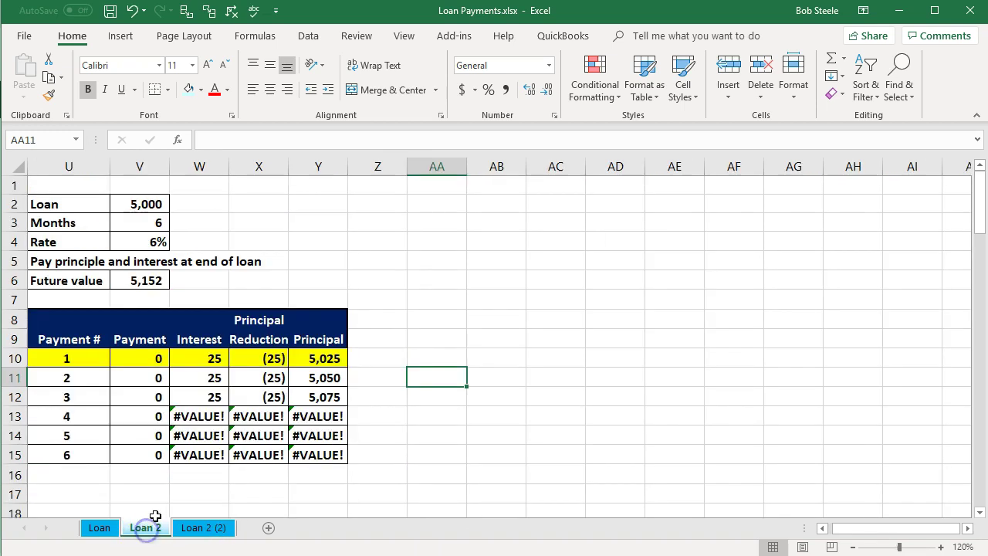
{"action": "left_click", "coordinate": [99, 527]}
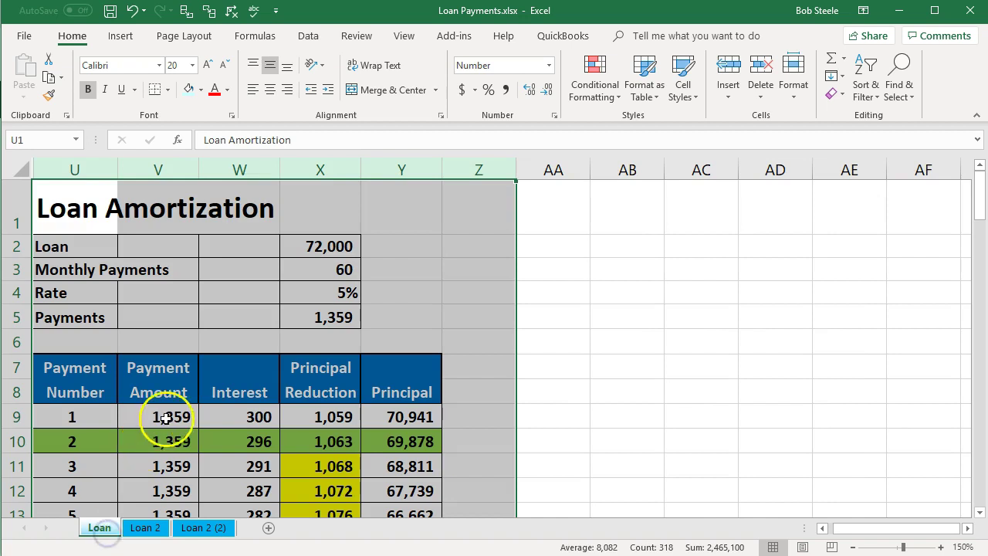
- Check the Loan sheet's 72000 loan amount in X2 and the V11 formula, then go to Loan 2 (2)
{"action": "left_click", "coordinate": [187, 306]}
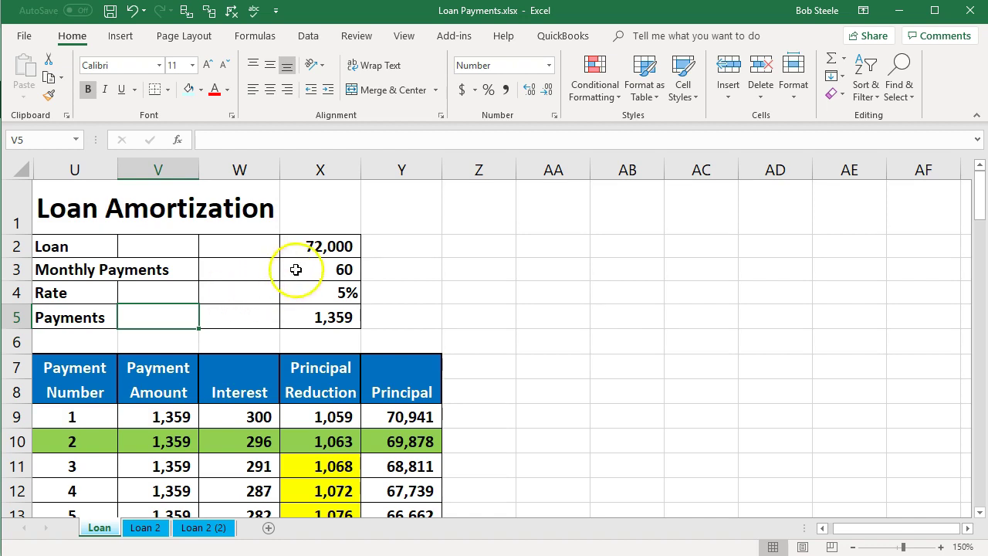
{"action": "left_click", "coordinate": [312, 247]}
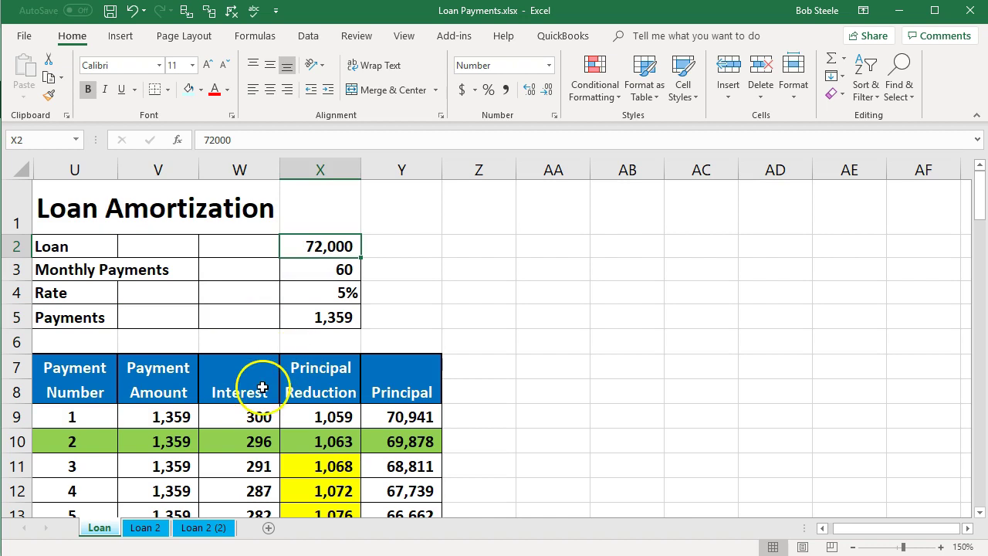
{"action": "left_click", "coordinate": [176, 466]}
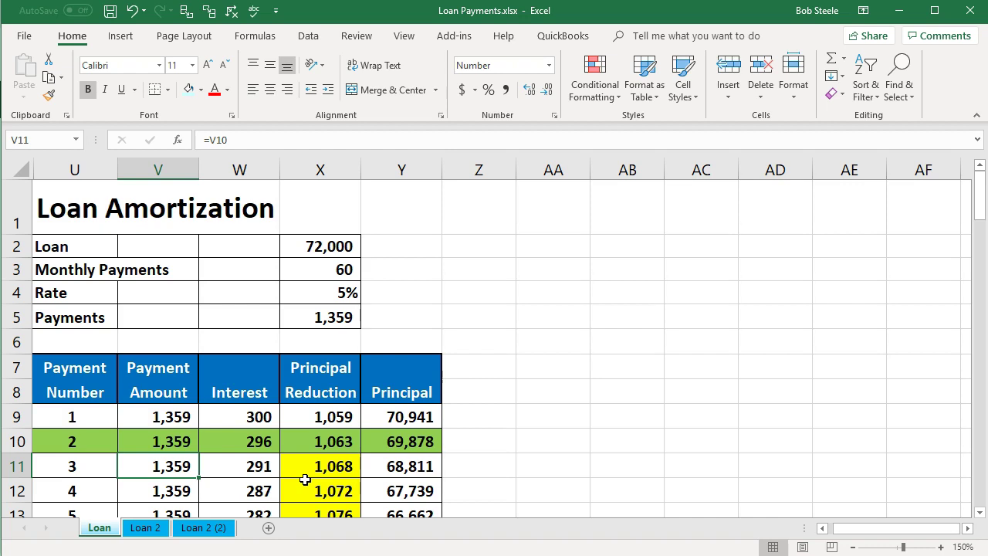
{"action": "left_click", "coordinate": [214, 528]}
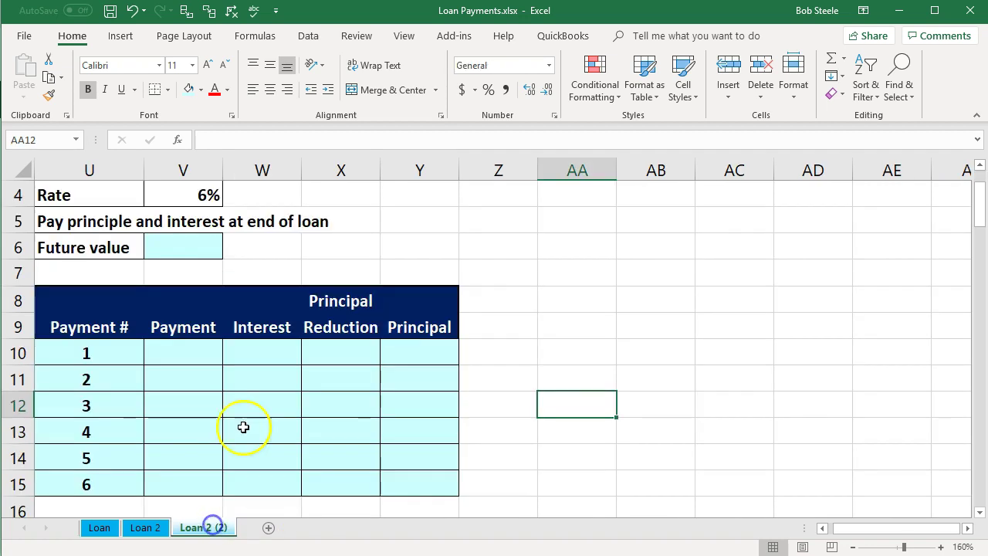
{"action": "scroll", "coordinate": [254, 404], "scroll_direction": "up", "scroll_amount": 1}
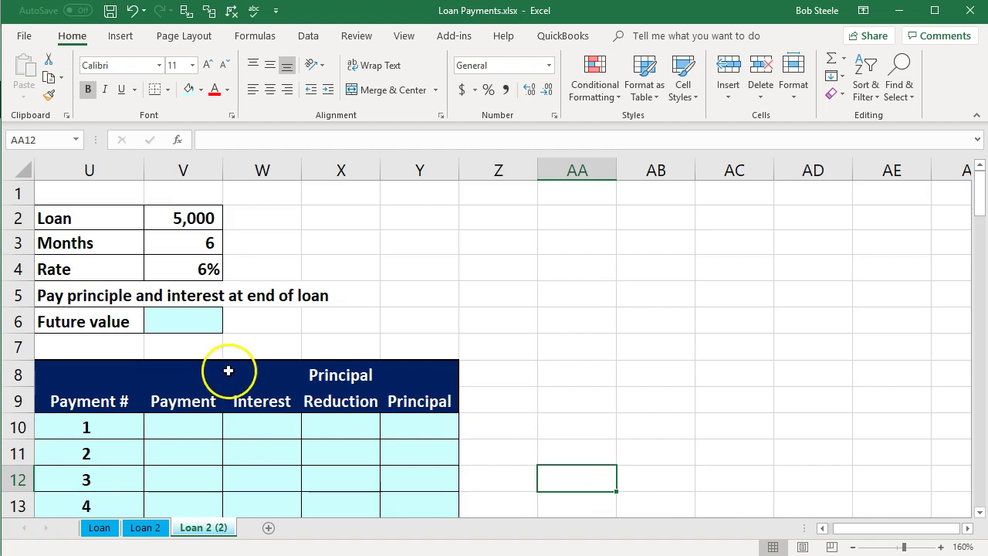
{"action": "left_click", "coordinate": [198, 219]}
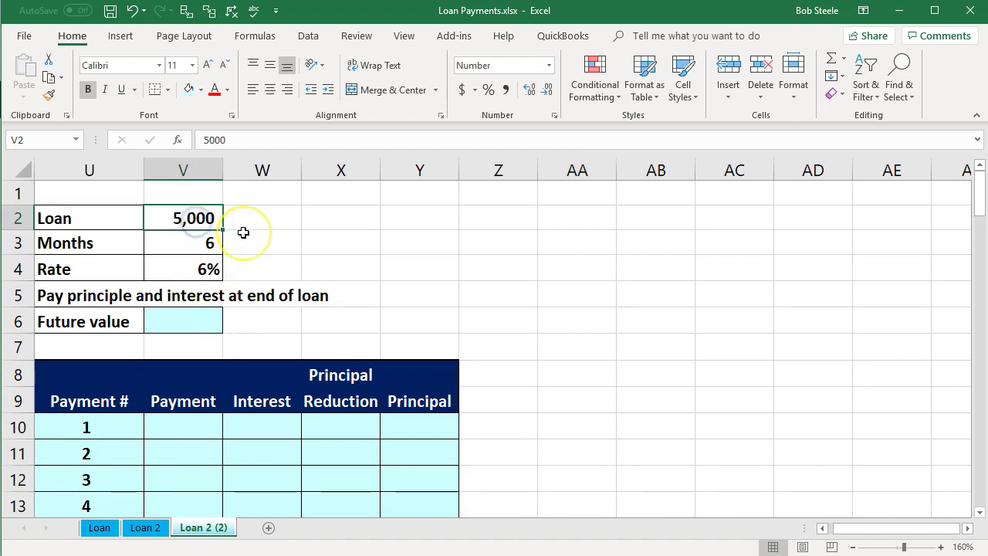
{"action": "left_click", "coordinate": [207, 268]}
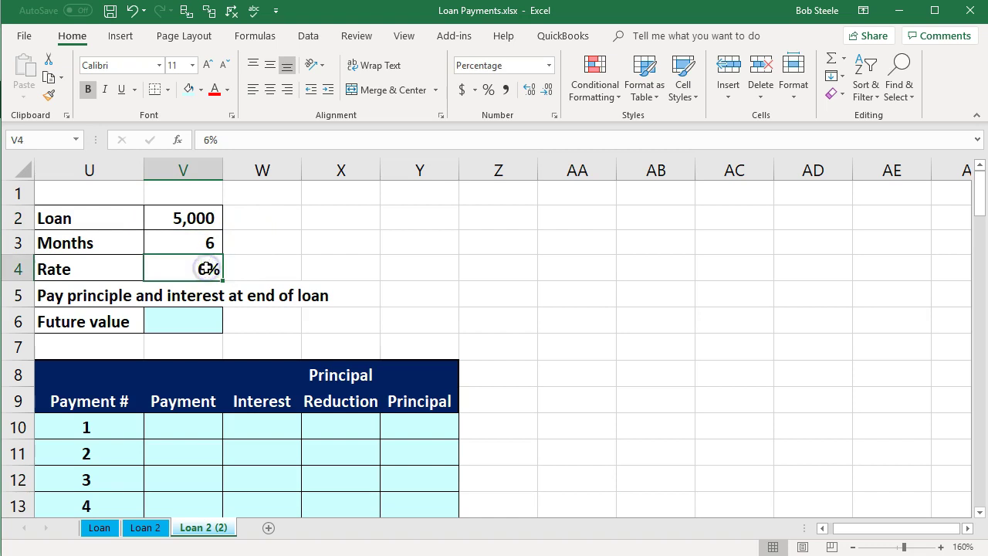
{"action": "left_click", "coordinate": [194, 243]}
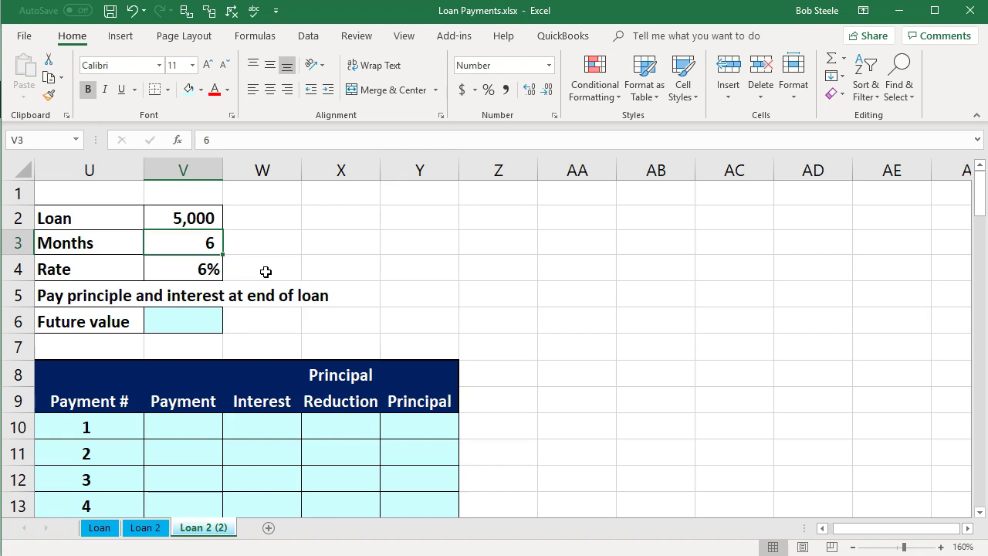
{"action": "left_click", "coordinate": [203, 320]}
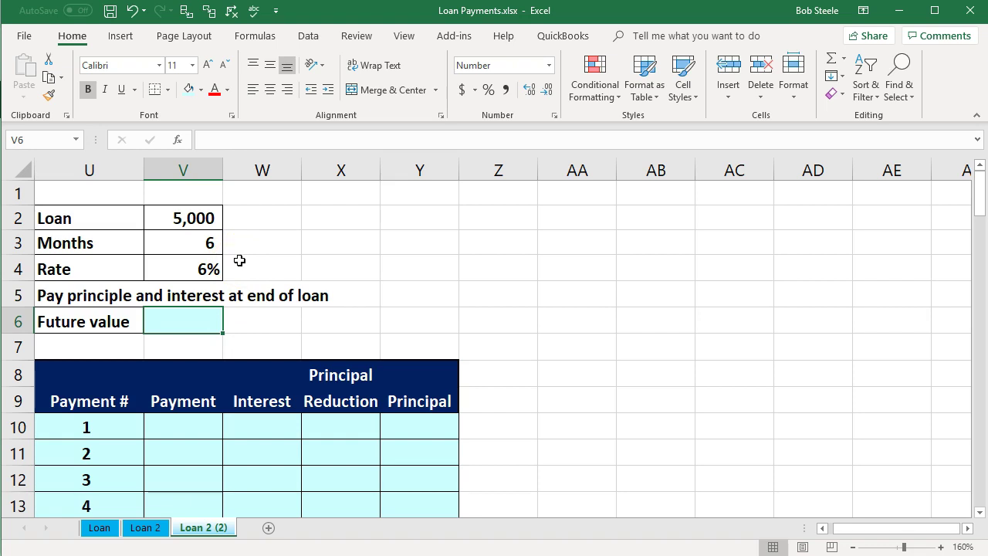
{"action": "left_click", "coordinate": [248, 42]}
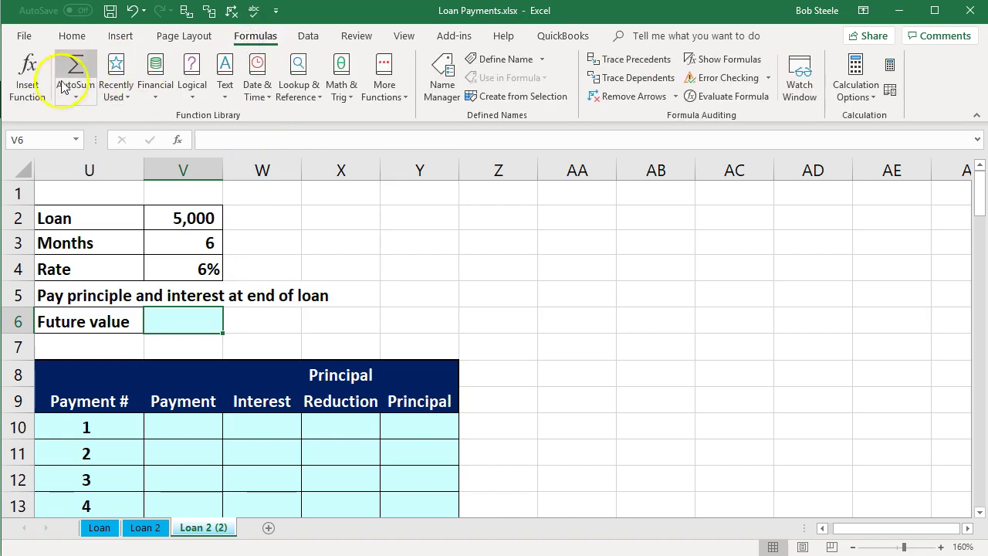
- Insert an FV function into V6 with Rate set to V4/12
{"action": "left_click", "coordinate": [39, 82]}
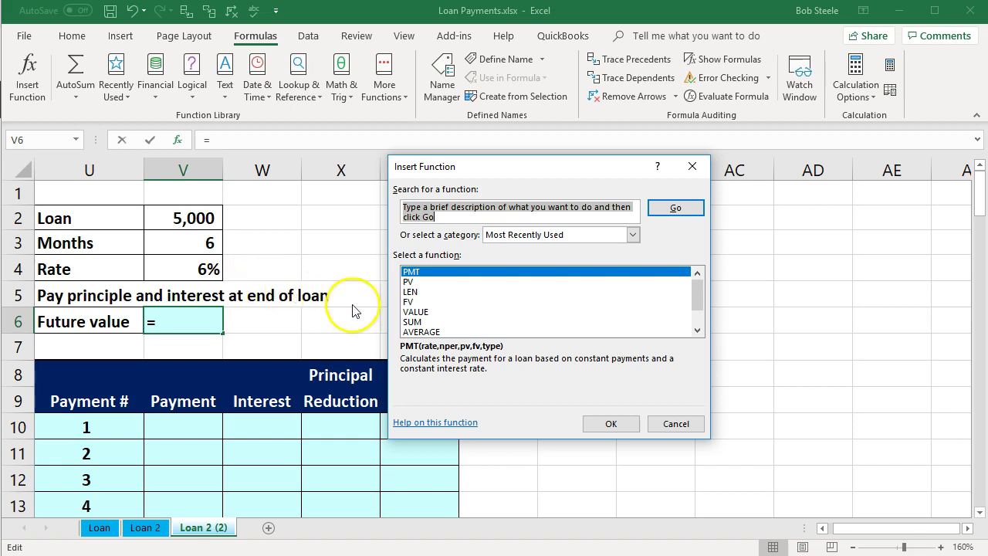
{"action": "left_click", "coordinate": [408, 302]}
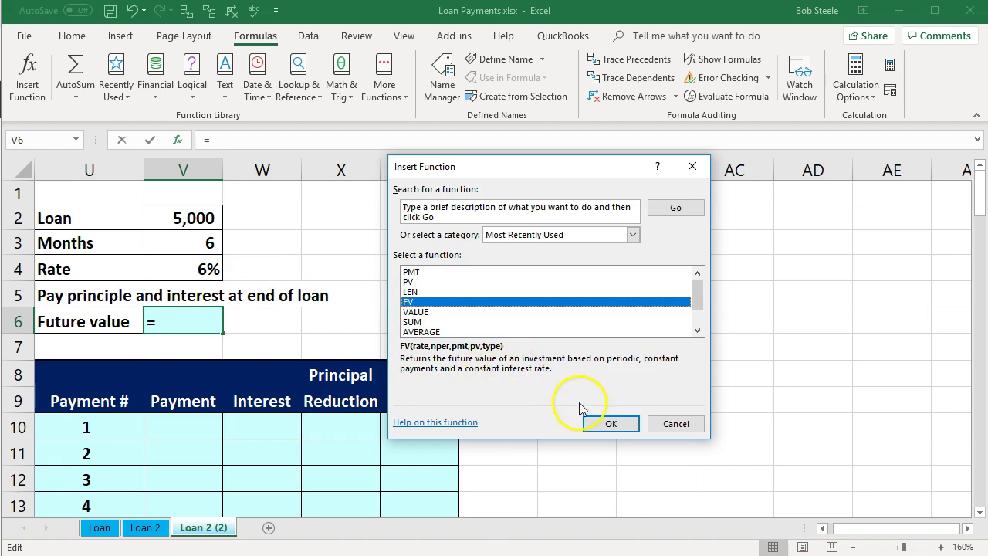
{"action": "left_click", "coordinate": [595, 430]}
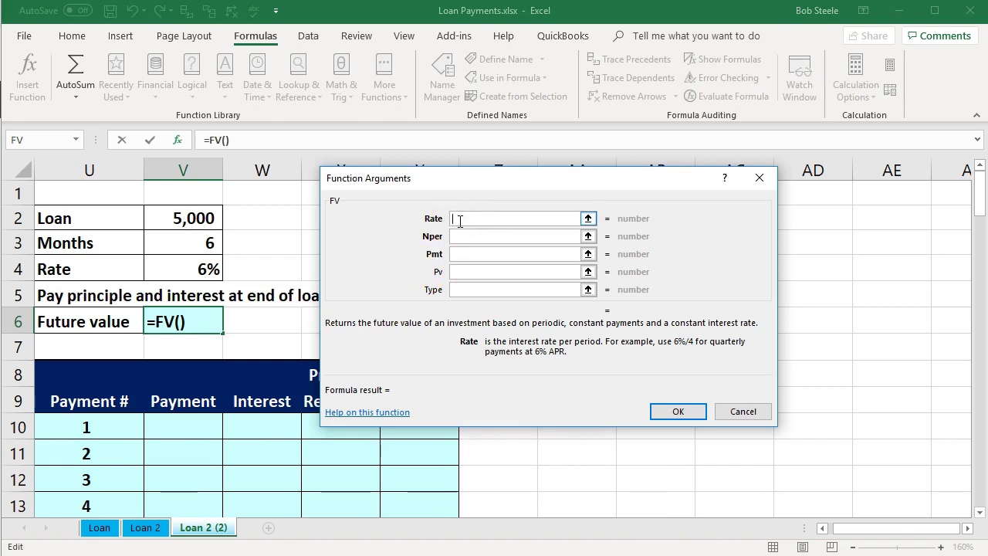
{"action": "left_click", "coordinate": [219, 265]}
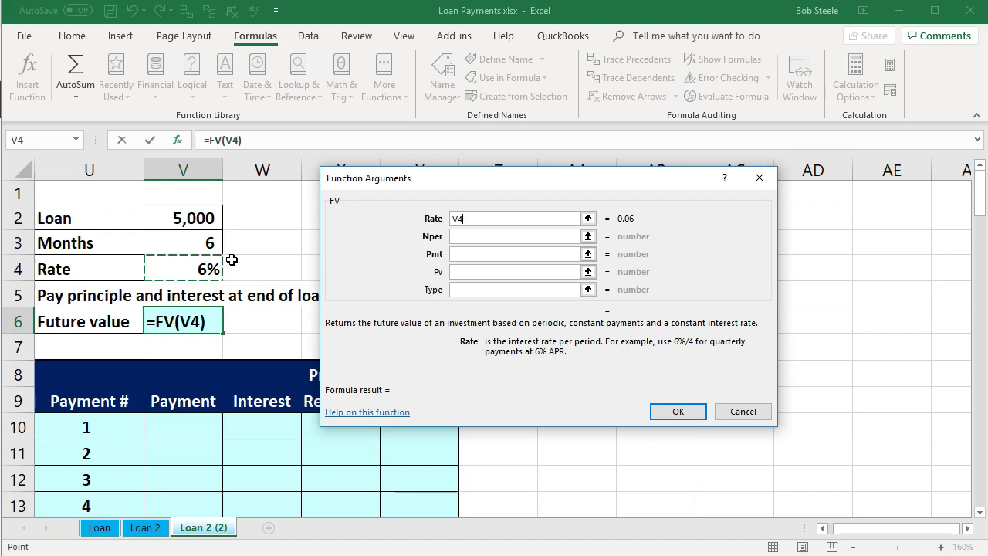
{"action": "type", "text": "/12"}
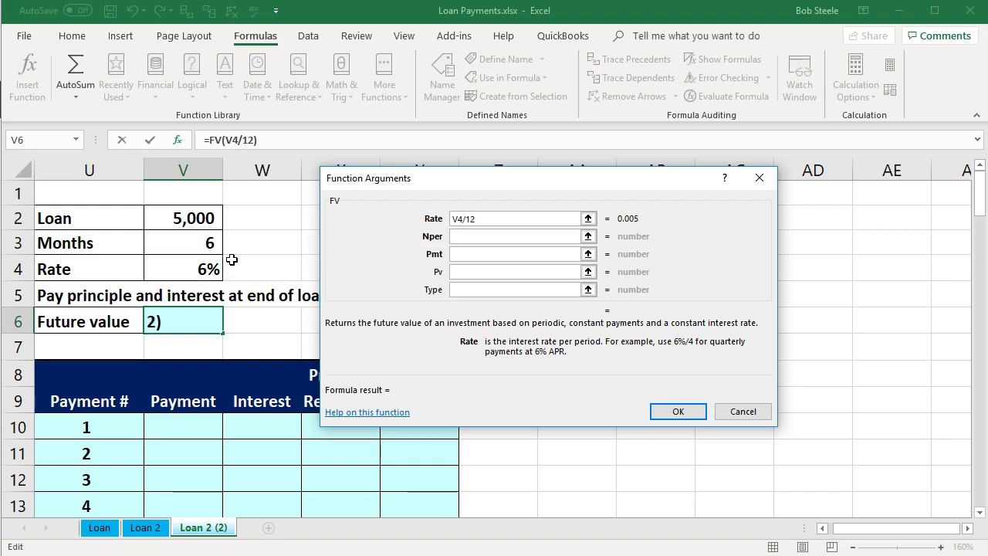
- Set Nper V3, Pmt 0 and Pv V2 to complete =FV(V4/12,V3,0,V2), showing (5,152)
{"action": "left_click", "coordinate": [471, 237]}
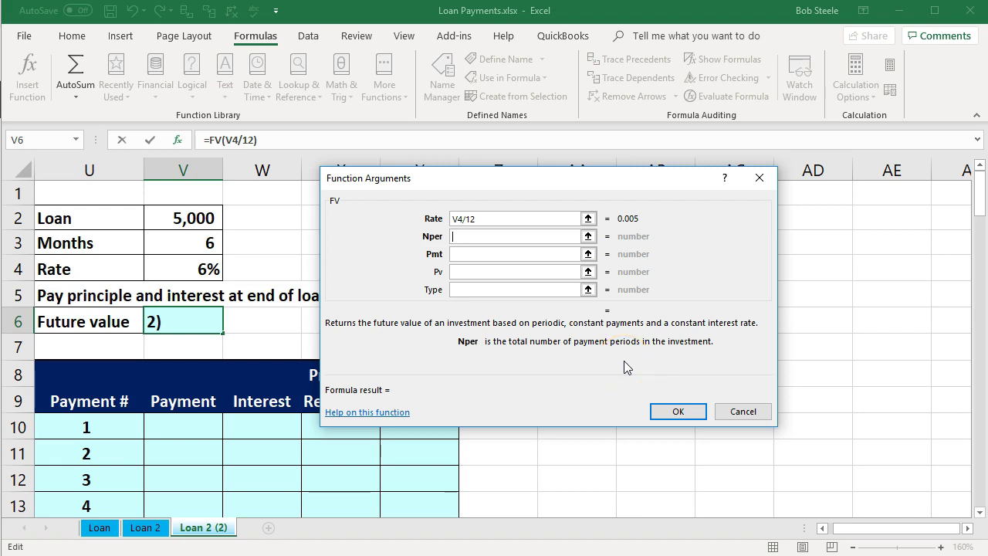
{"action": "left_click", "coordinate": [210, 243]}
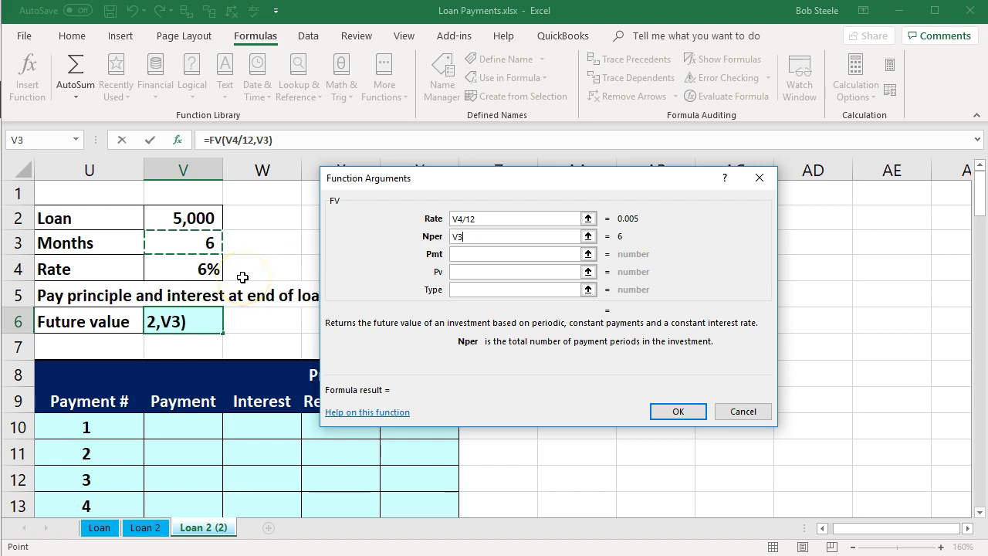
{"action": "left_click", "coordinate": [472, 253]}
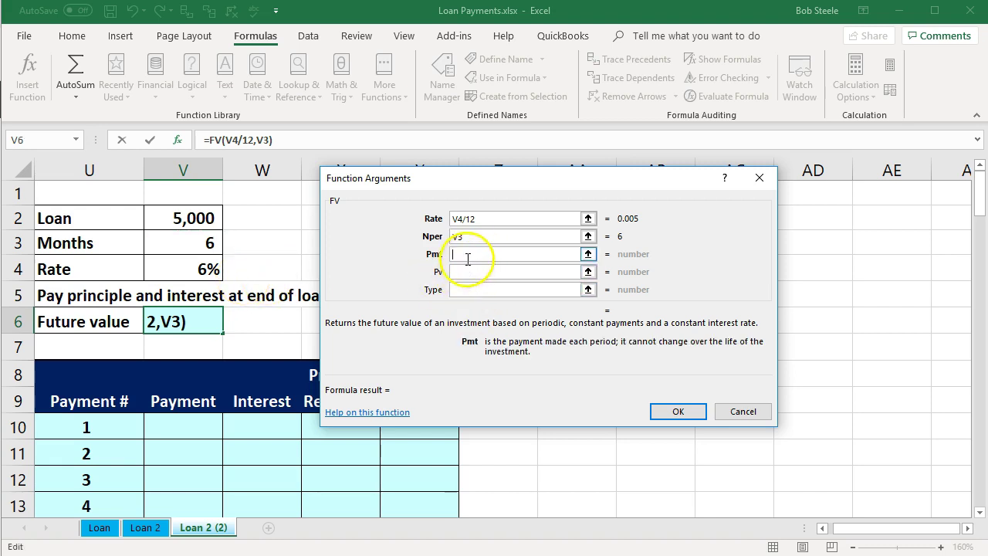
{"action": "left_click", "coordinate": [467, 254]}
{"action": "type", "text": "0"}
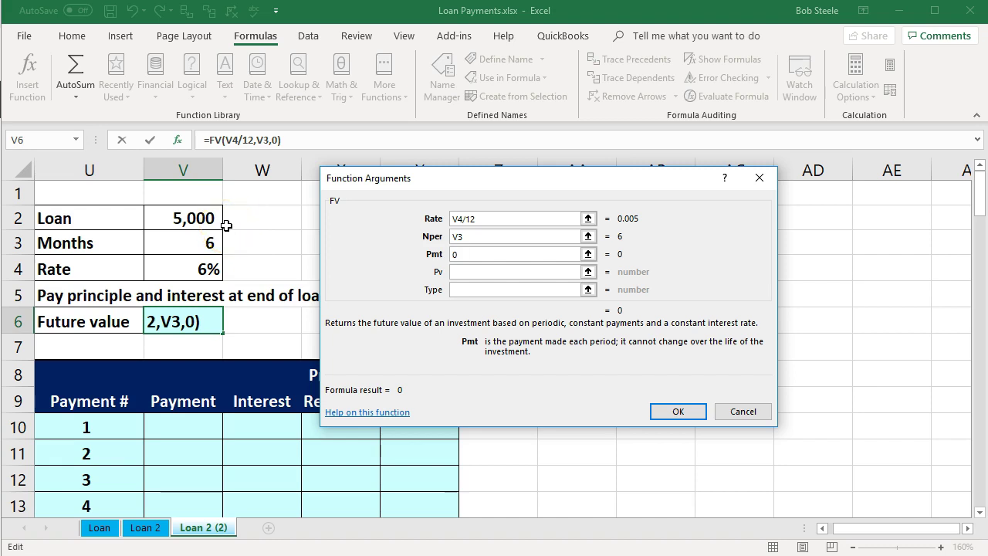
{"action": "left_click", "coordinate": [456, 274]}
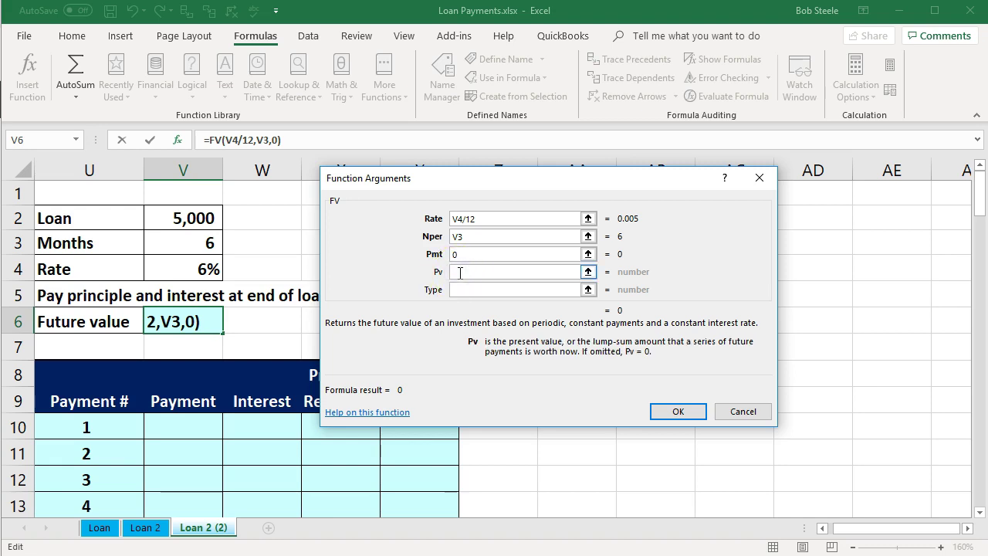
{"action": "left_click", "coordinate": [204, 219]}
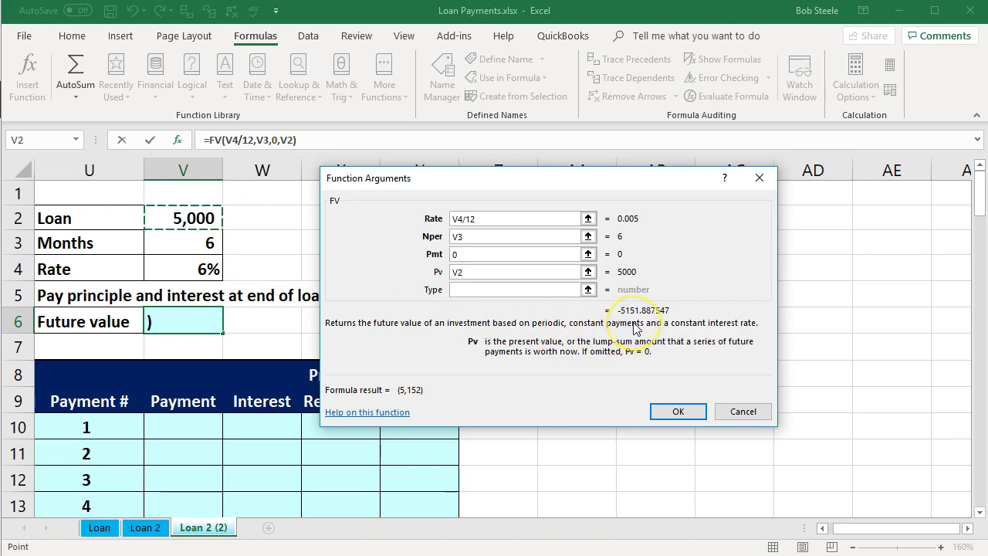
{"action": "left_click", "coordinate": [669, 411]}
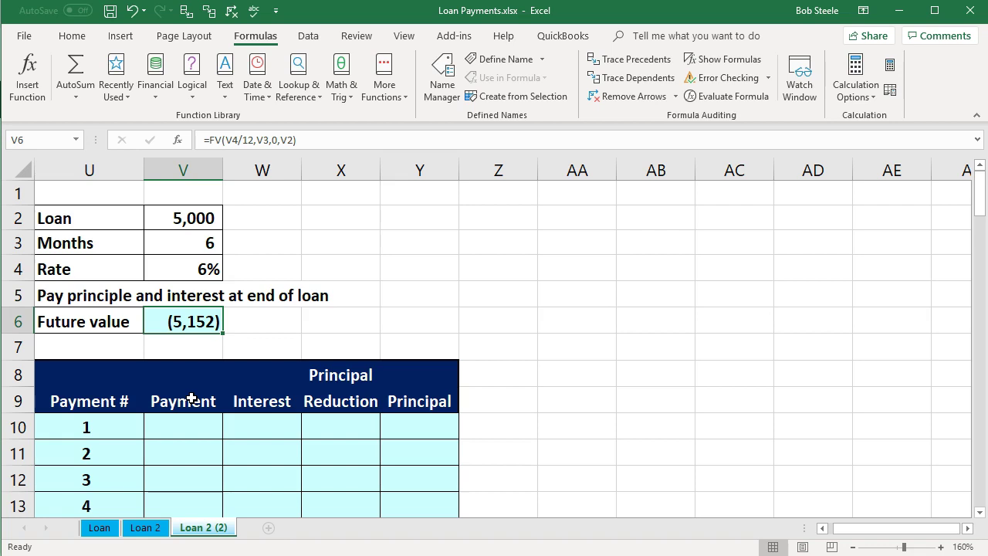
{"action": "double_click", "coordinate": [190, 322]}
- Change V6 to =-FV(V4/12,V3,0,V2) so the future value shows 5,152
{"action": "left_click", "coordinate": [162, 324]}
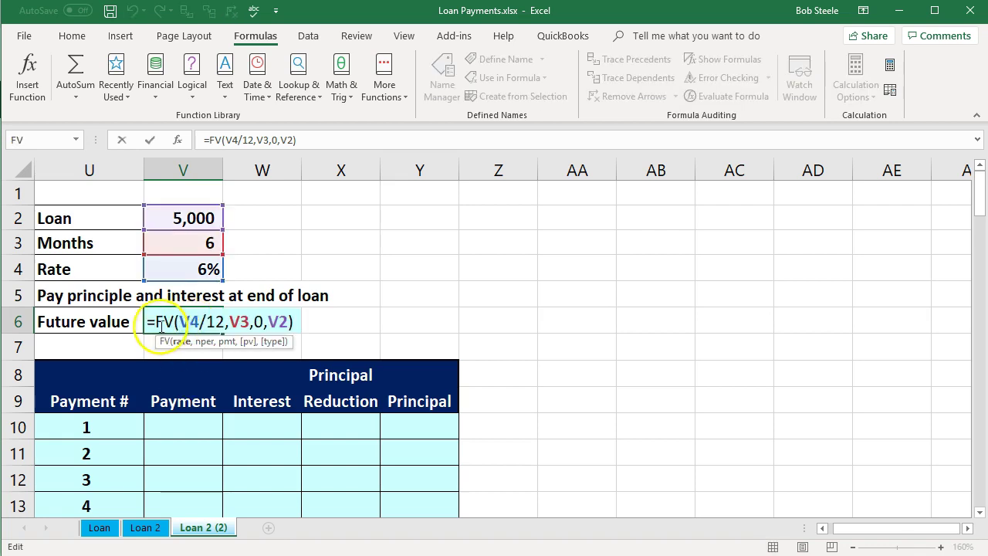
{"action": "key", "text": "Left"}
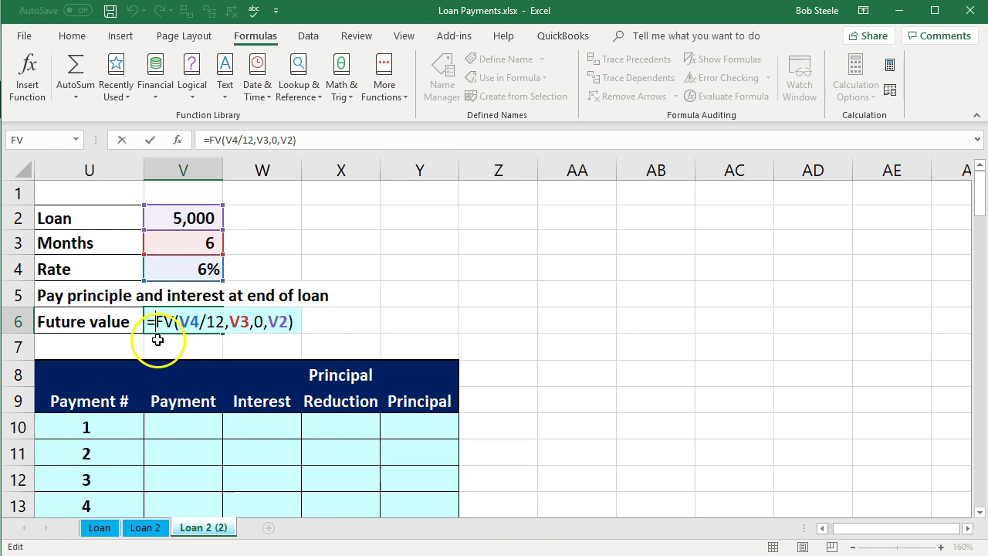
{"action": "type", "text": "-"}
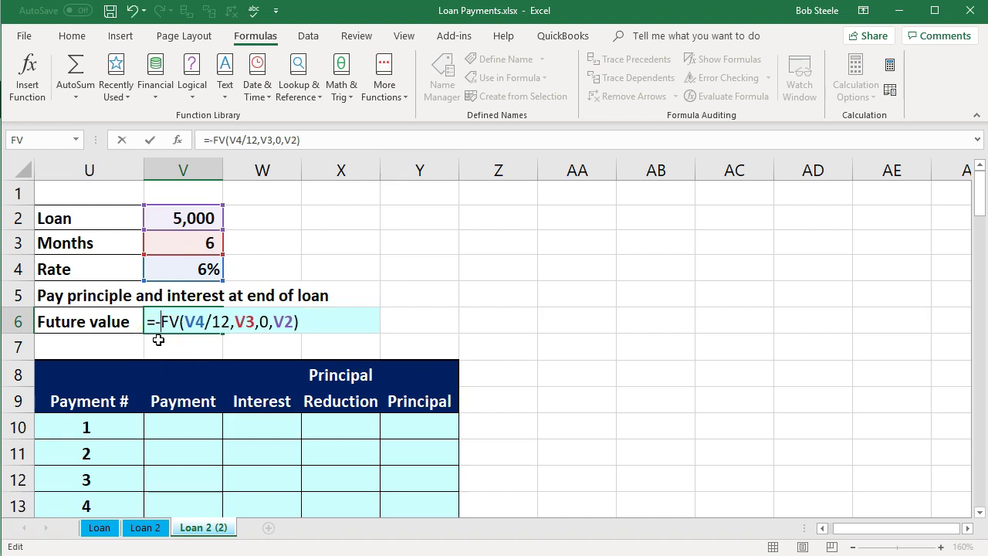
{"action": "key", "text": "Return"}
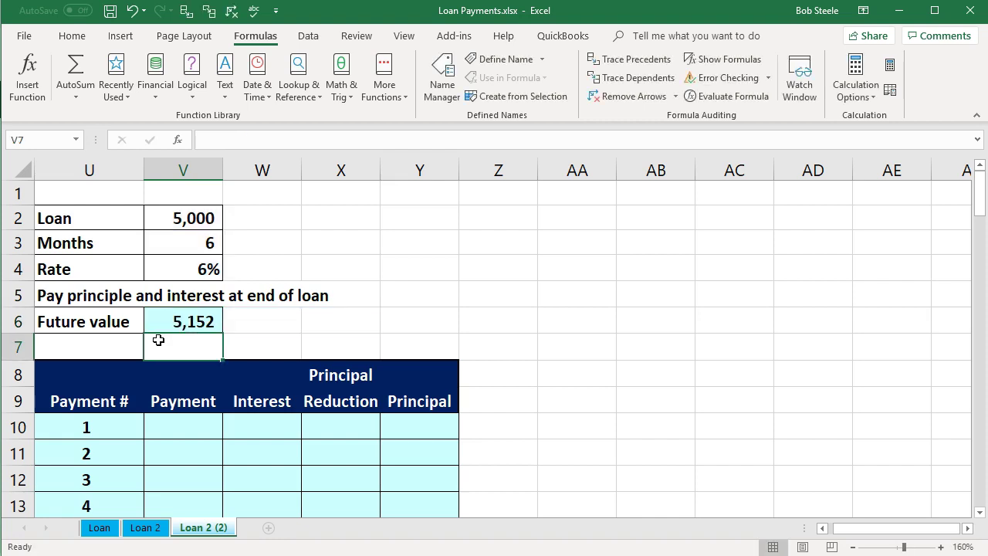
{"action": "left_click", "coordinate": [246, 316]}
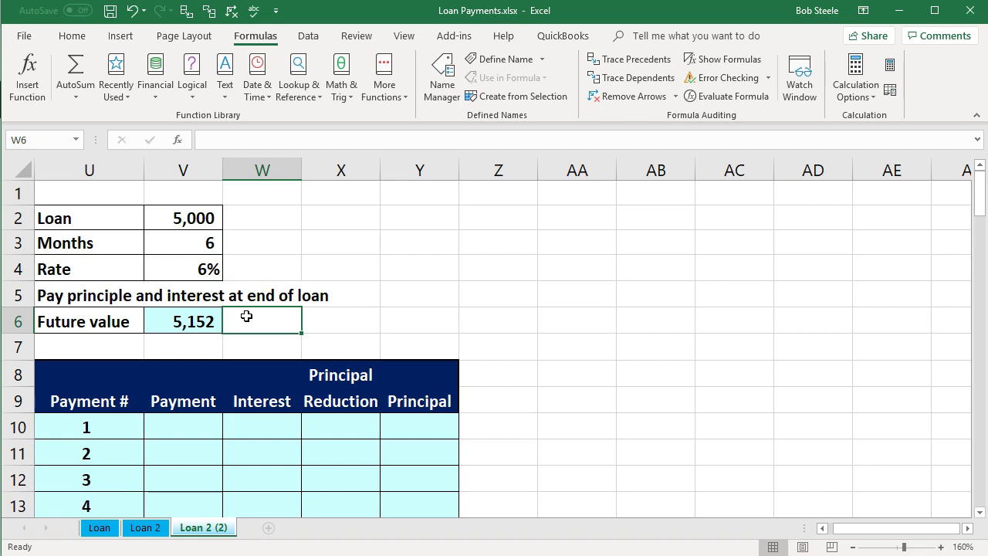
- Enter a payment of 0 in V10 for payment 1
{"action": "left_click", "coordinate": [213, 322]}
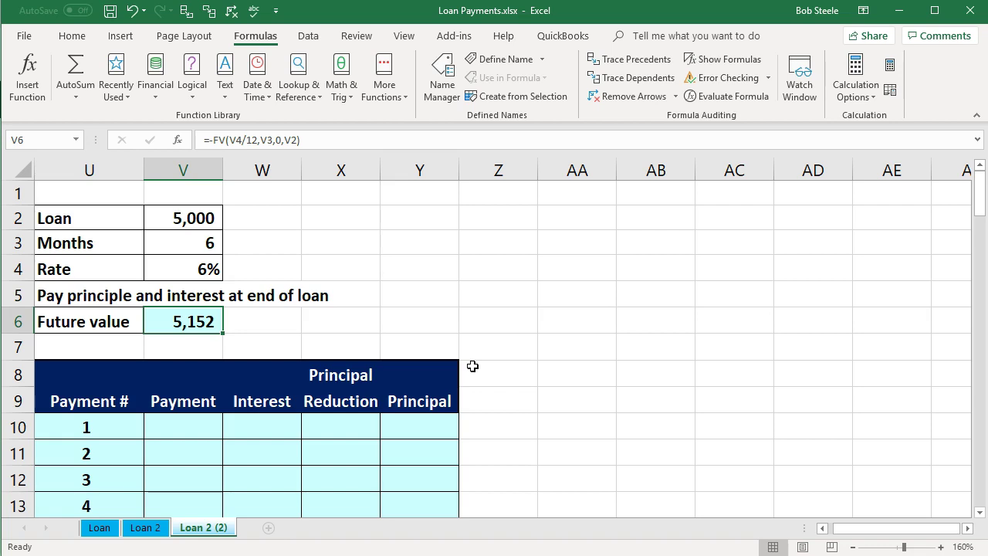
{"action": "left_click", "coordinate": [185, 430]}
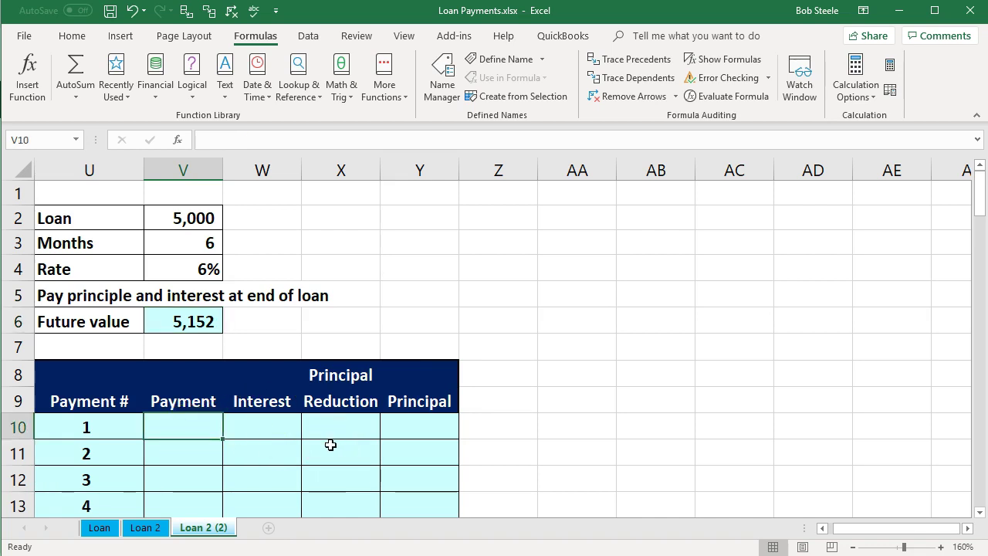
{"action": "type", "text": "0"}
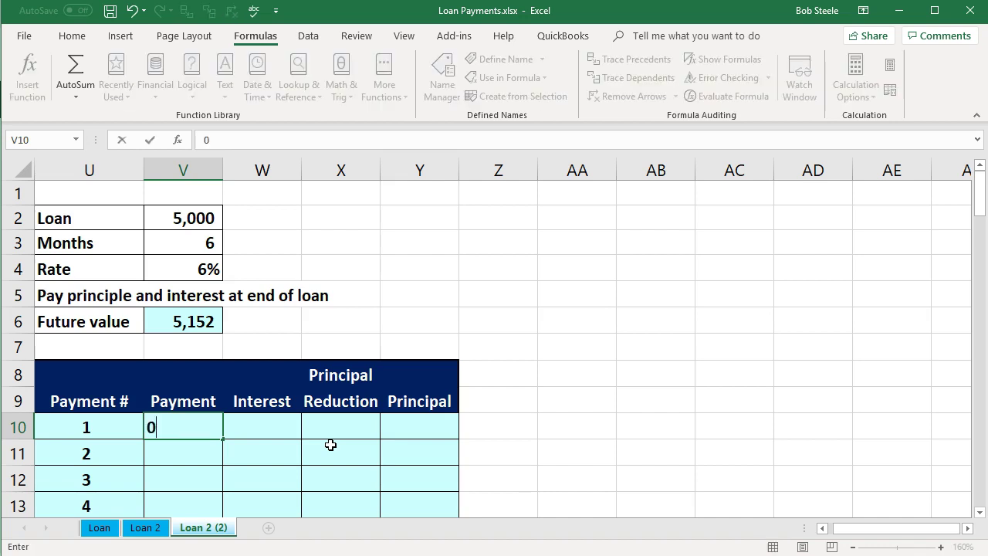
{"action": "key", "text": "Return"}
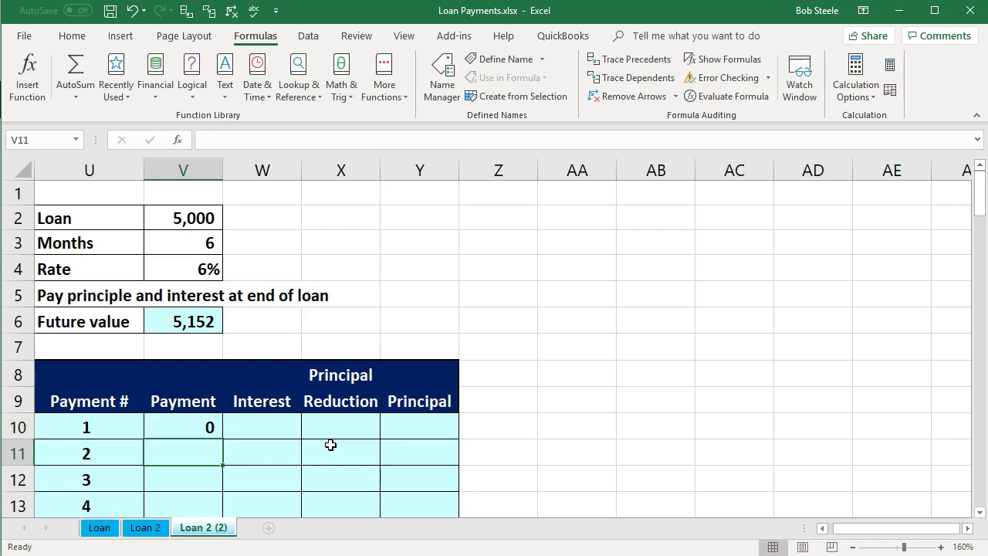
- Enter =V2*V4/12 in W10 for payment 1's interest of 25
{"action": "key", "text": "Right"}
{"action": "key", "text": "Up"}
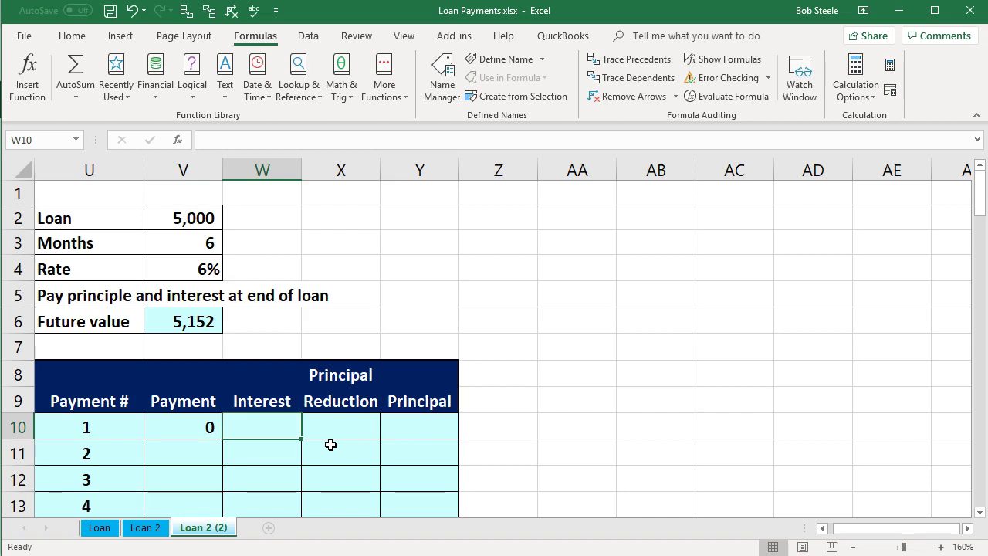
{"action": "type", "text": "="}
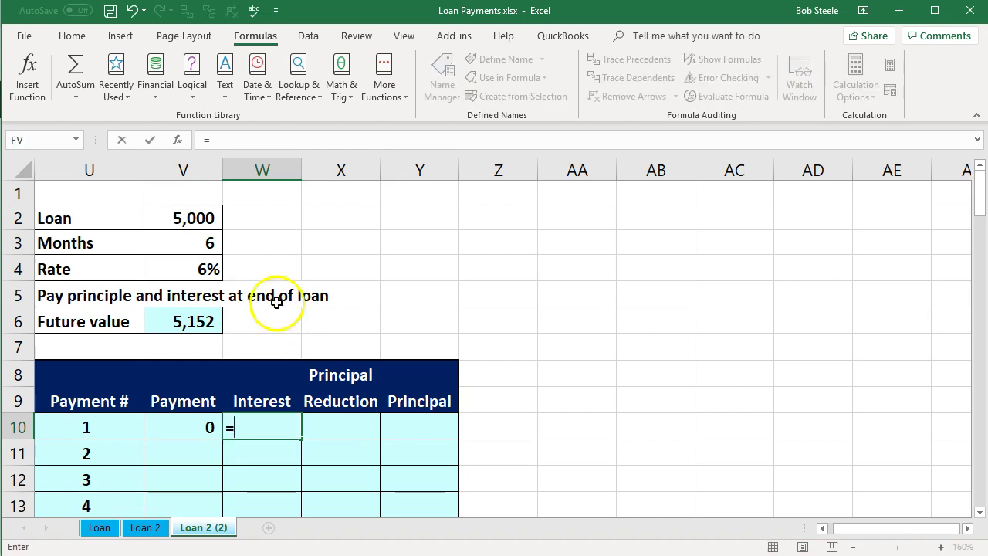
{"action": "left_click", "coordinate": [199, 218]}
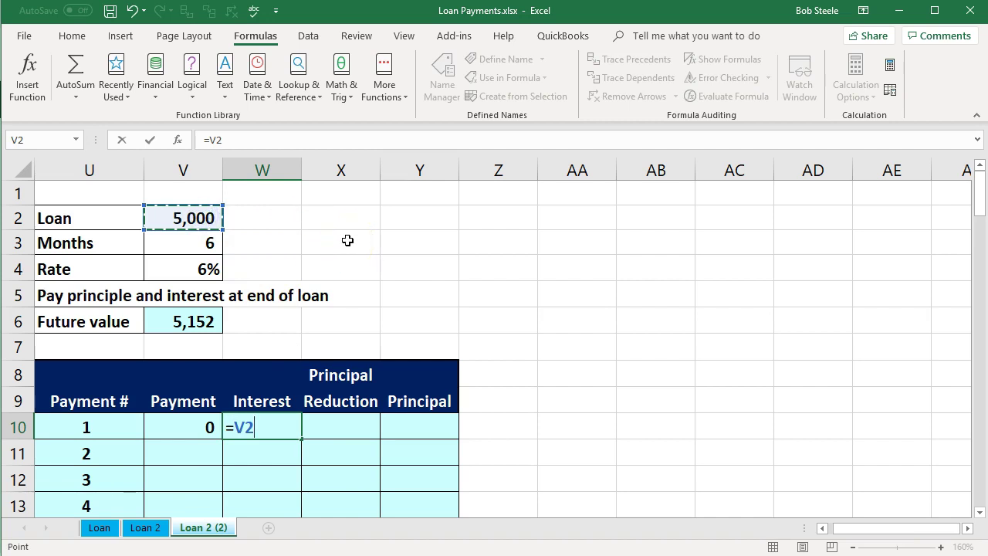
{"action": "type", "text": "*"}
{"action": "left_click", "coordinate": [216, 268]}
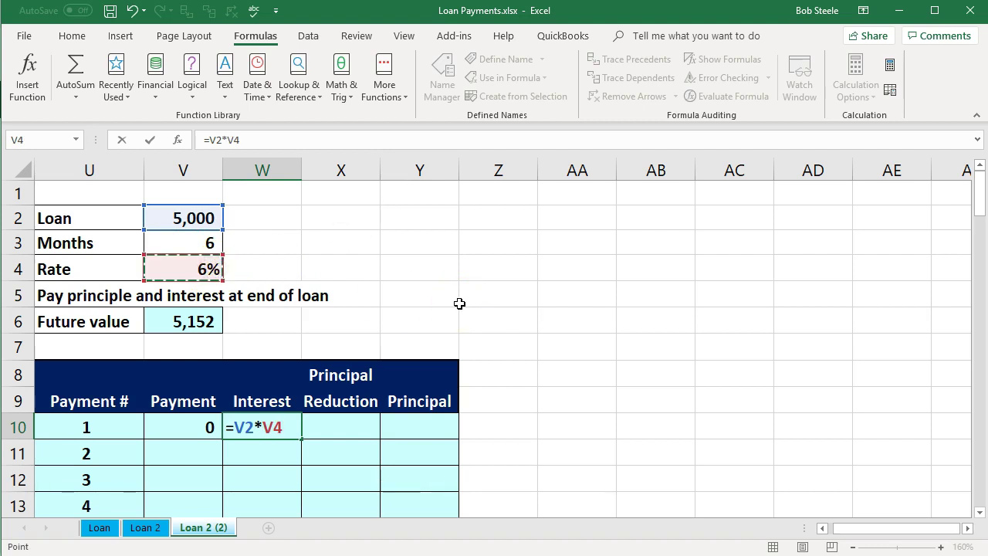
{"action": "type", "text": "/12"}
{"action": "key", "text": "Return"}
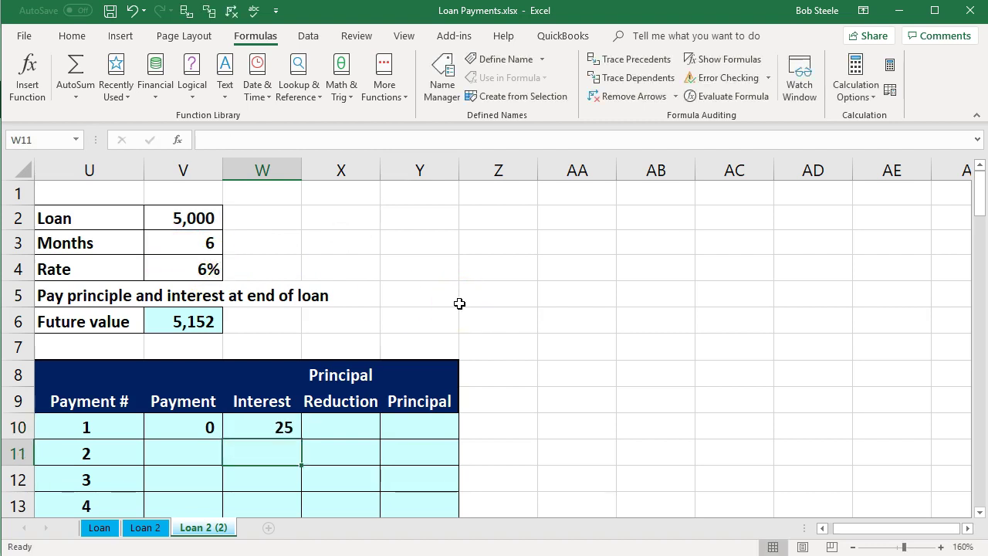
{"action": "key", "text": "XF86Calculator"}
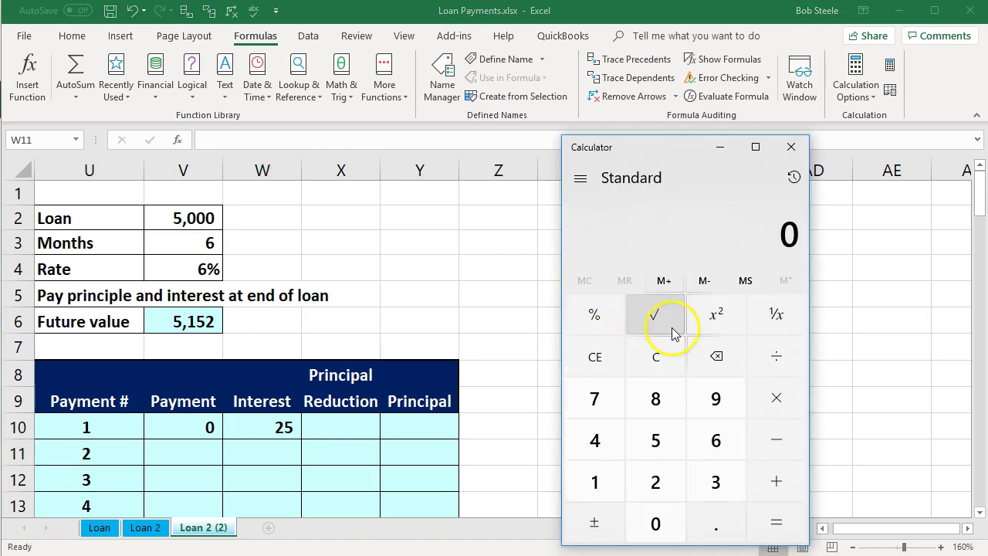
{"action": "type", "text": "5000"}
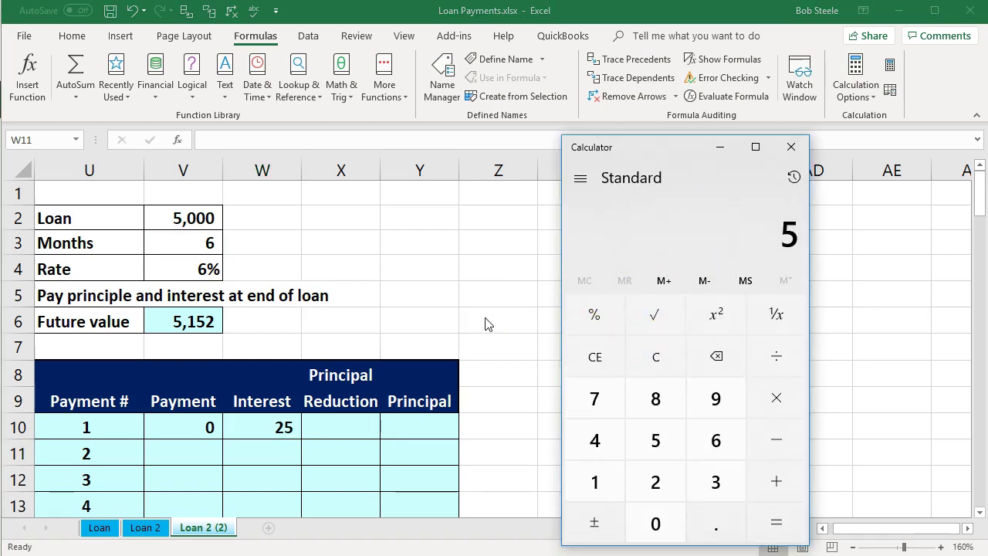
{"action": "key", "text": "asterisk"}
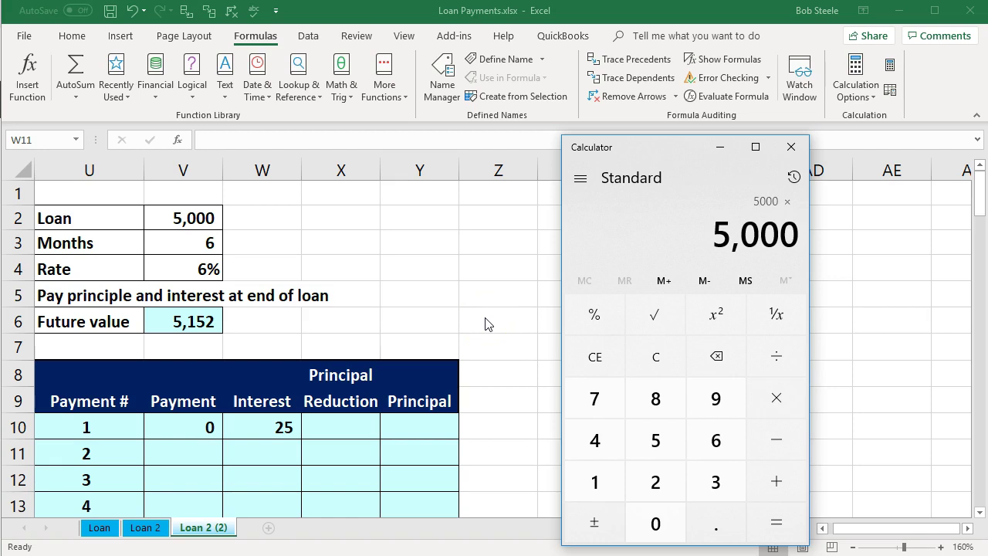
{"action": "type", "text": "3"}
{"action": "key", "text": "BackSpace"}
{"action": "type", "text": ".06"}
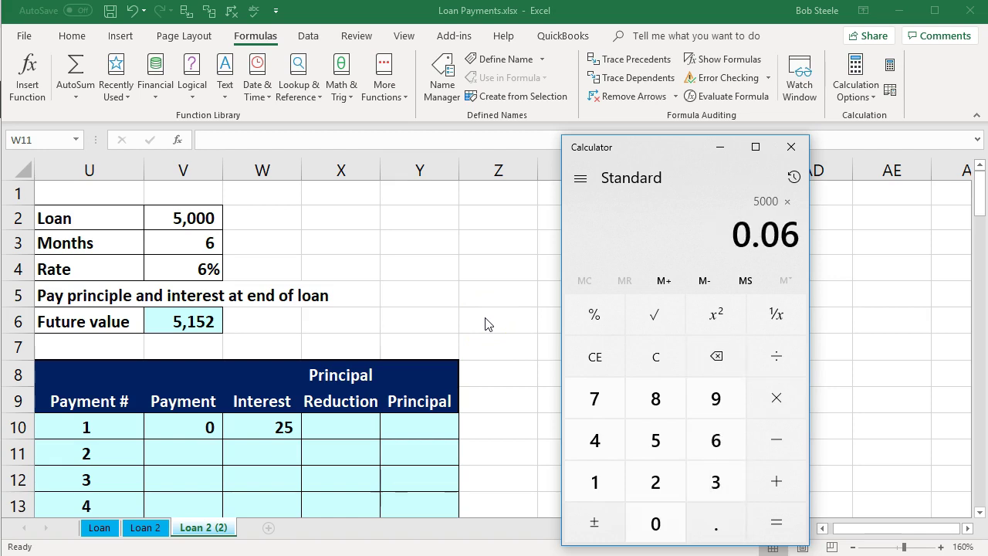
{"action": "key", "text": "Return"}
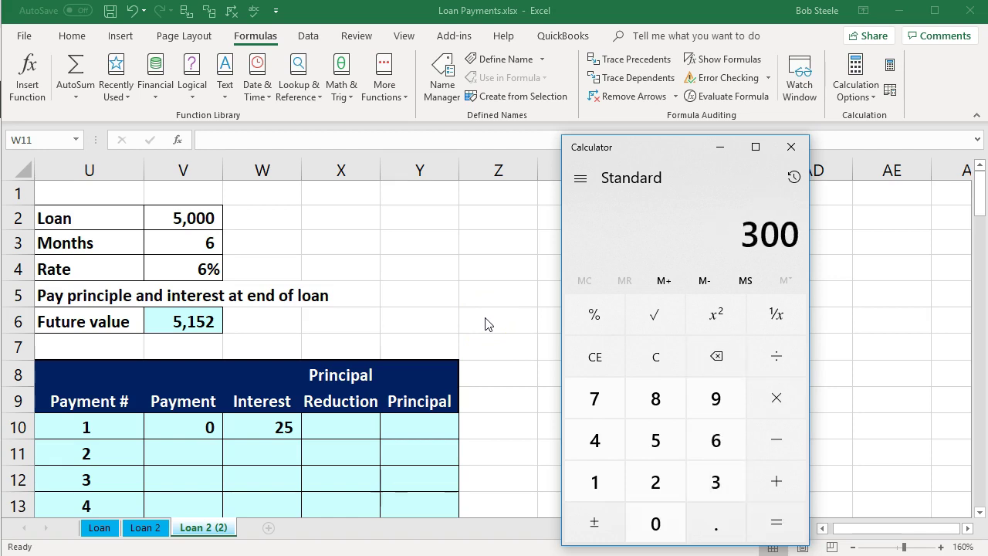
{"action": "key", "text": "slash"}
{"action": "type", "text": "12"}
{"action": "key", "text": "Return"}
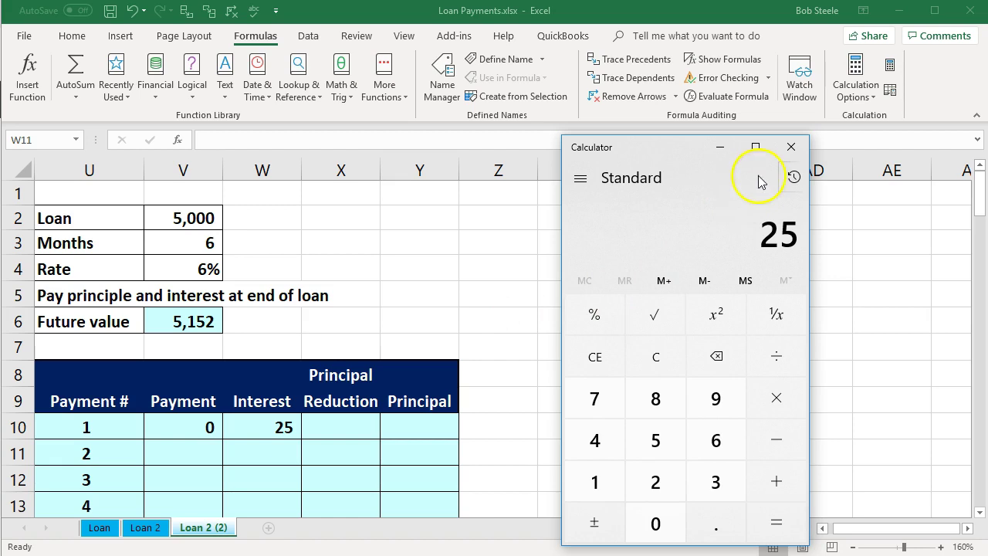
{"action": "left_click", "coordinate": [790, 147]}
{"action": "left_click", "coordinate": [344, 423]}
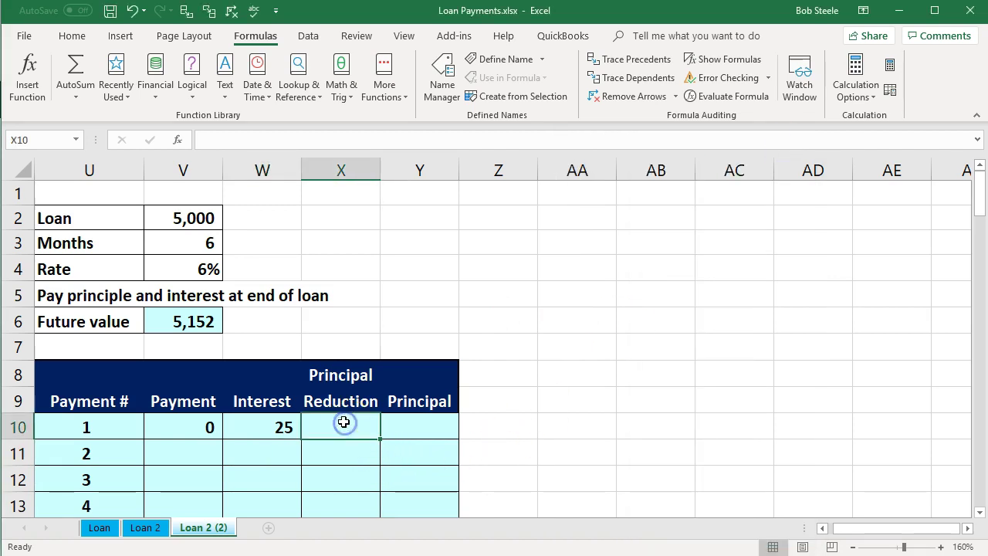
- Set payment 1's principal reduction in X10 to =W10, giving 25
{"action": "type", "text": "="}
{"action": "left_click", "coordinate": [262, 426]}
{"action": "key", "text": "Return"}
- Compare the table's header row with those on the Loan 2 and Loan Amortization sheets
{"action": "left_click", "coordinate": [177, 429]}
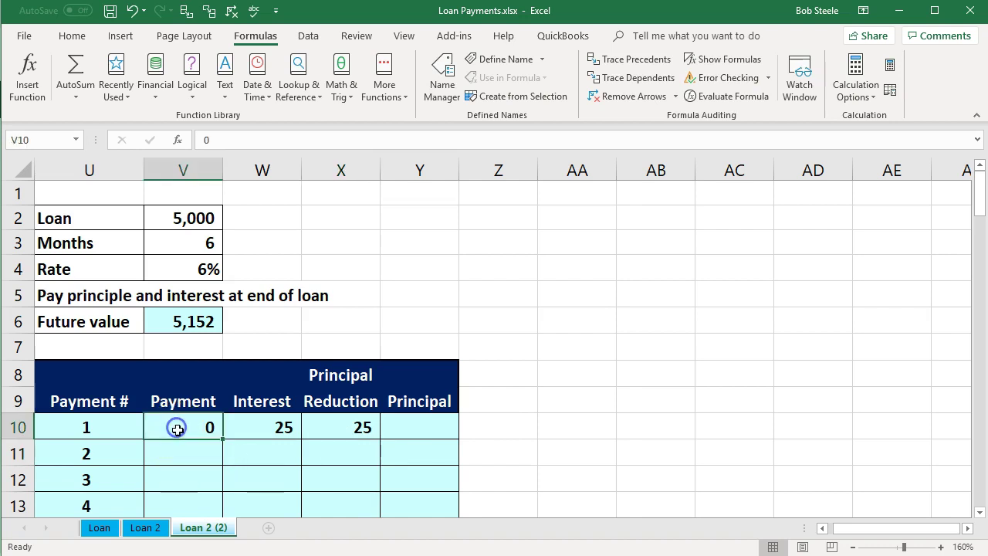
{"action": "left_click_drag", "start_coordinate": [123, 401], "coordinate": [443, 399]}
{"action": "left_click", "coordinate": [150, 530]}
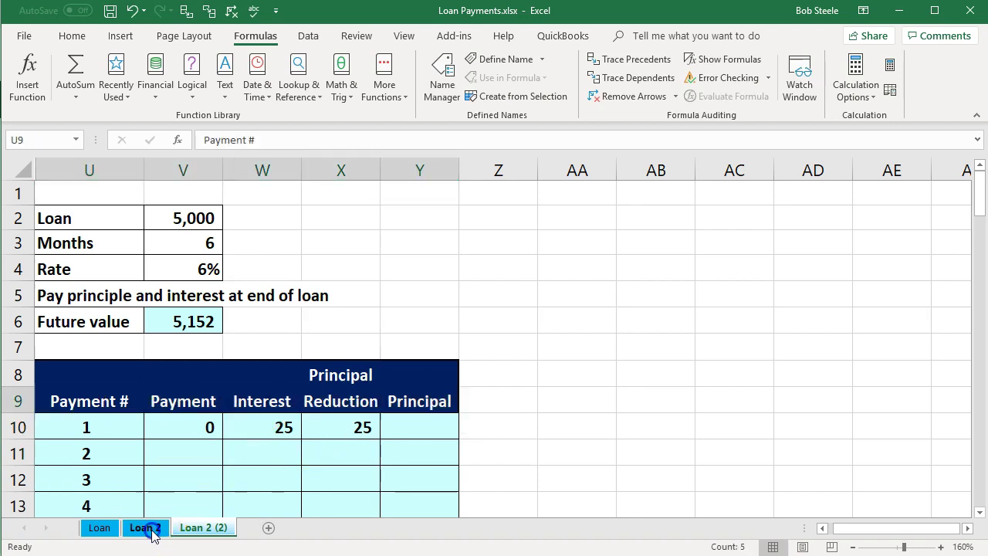
{"action": "left_click", "coordinate": [105, 531]}
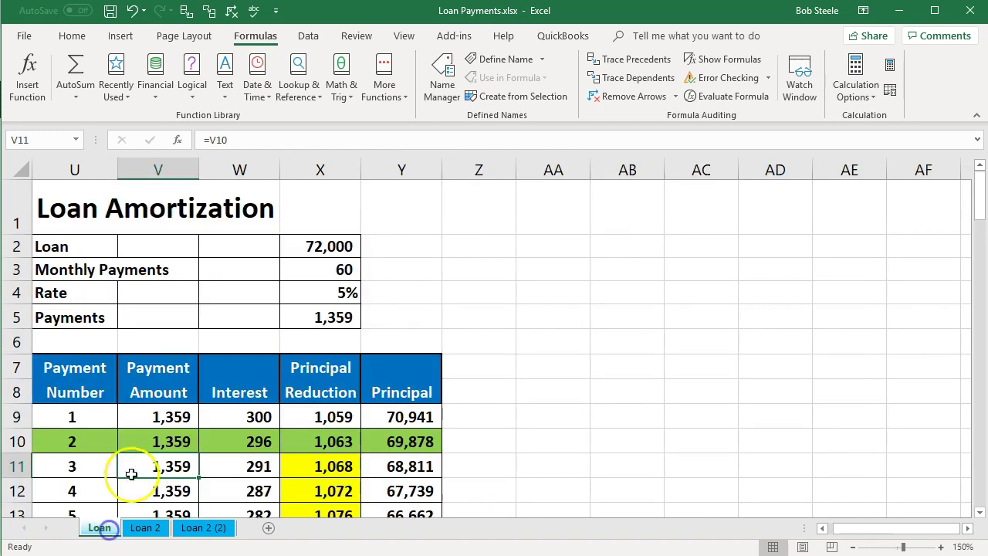
{"action": "left_click_drag", "start_coordinate": [90, 387], "coordinate": [387, 394]}
{"action": "left_click", "coordinate": [206, 530]}
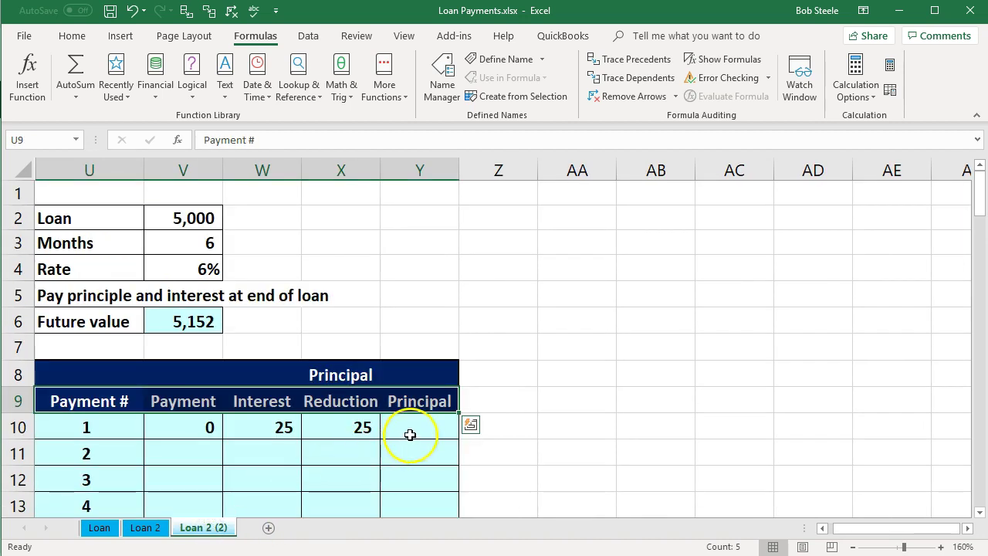
- Enter +V2+X10 in Y10 so payment 1's principal shows 5,025
{"action": "left_click", "coordinate": [410, 435]}
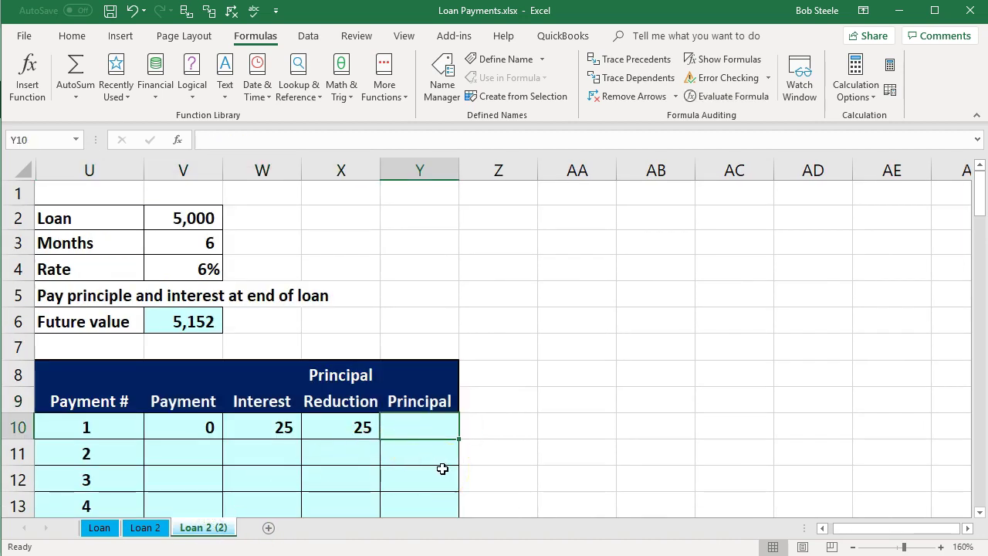
{"action": "type", "text": "+"}
{"action": "left_click", "coordinate": [216, 220]}
{"action": "type", "text": "+"}
{"action": "key", "text": "Left"}
{"action": "key", "text": "Return"}
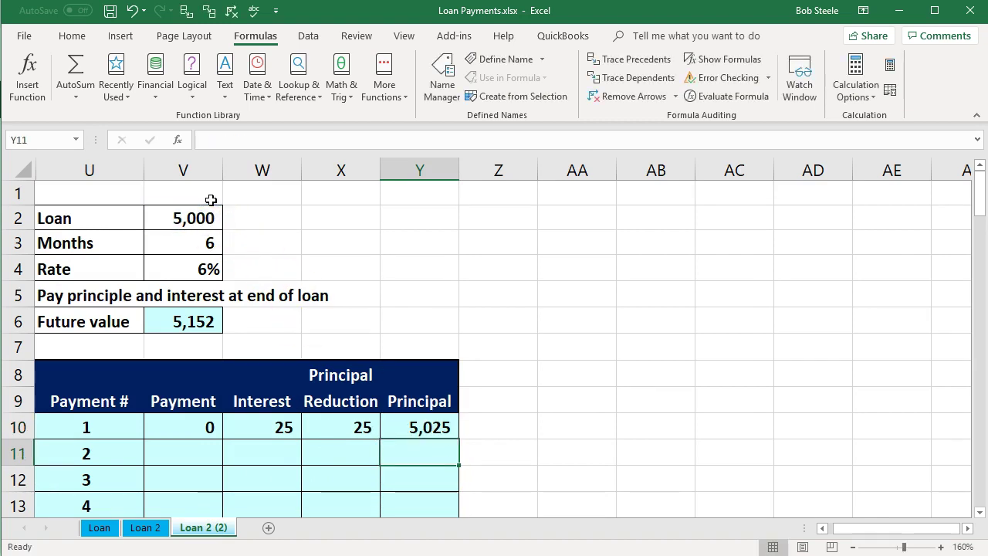
{"action": "scroll", "coordinate": [781, 479], "scroll_direction": "down", "scroll_amount": 1}
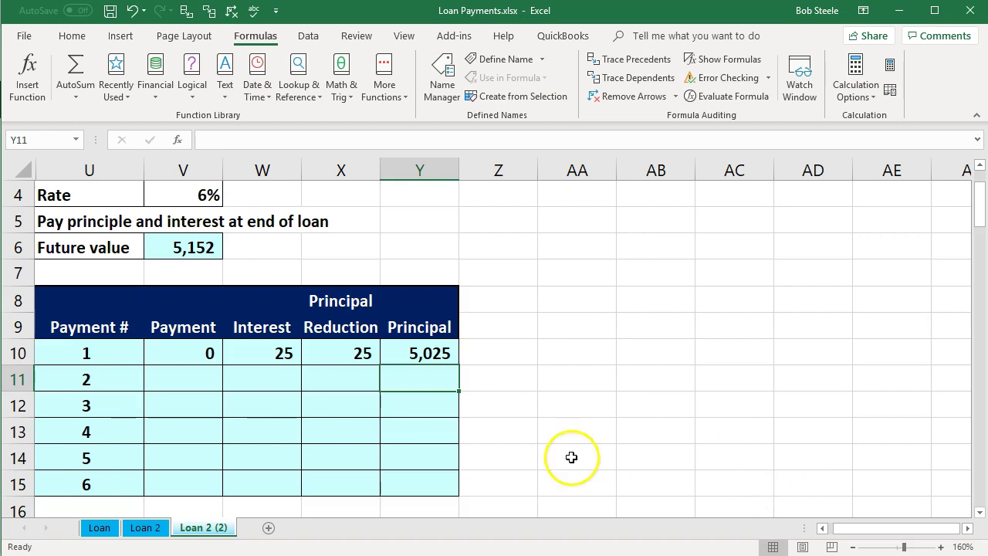
{"action": "left_click", "coordinate": [193, 379]}
- Set payment 2's payment in V11 to =V10, giving 0
{"action": "type", "text": "="}
{"action": "key", "text": "Up"}
{"action": "key", "text": "Tab"}
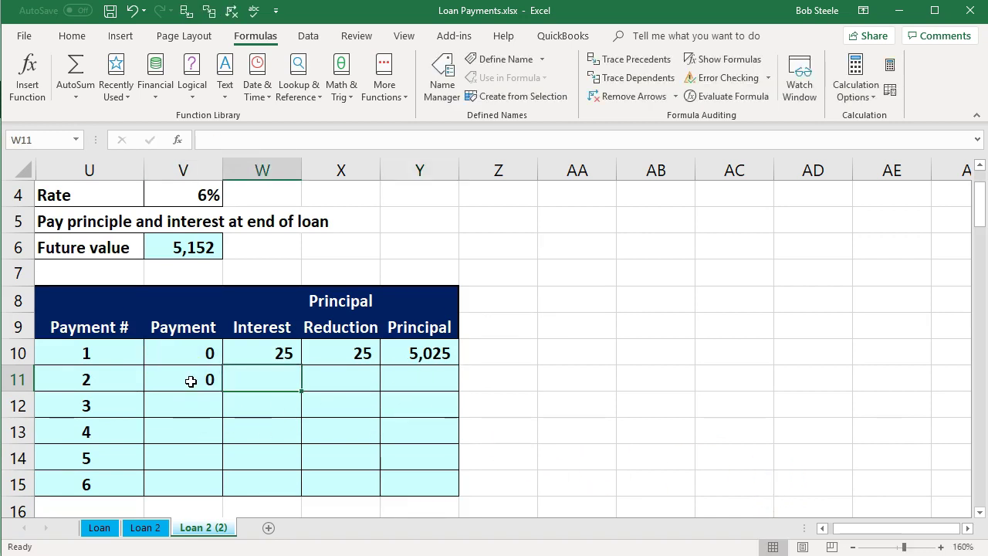
- Enter =Y10*V4/12 in W11 for payment 2's interest of 25
{"action": "type", "text": "="}
{"action": "left_click", "coordinate": [432, 359]}
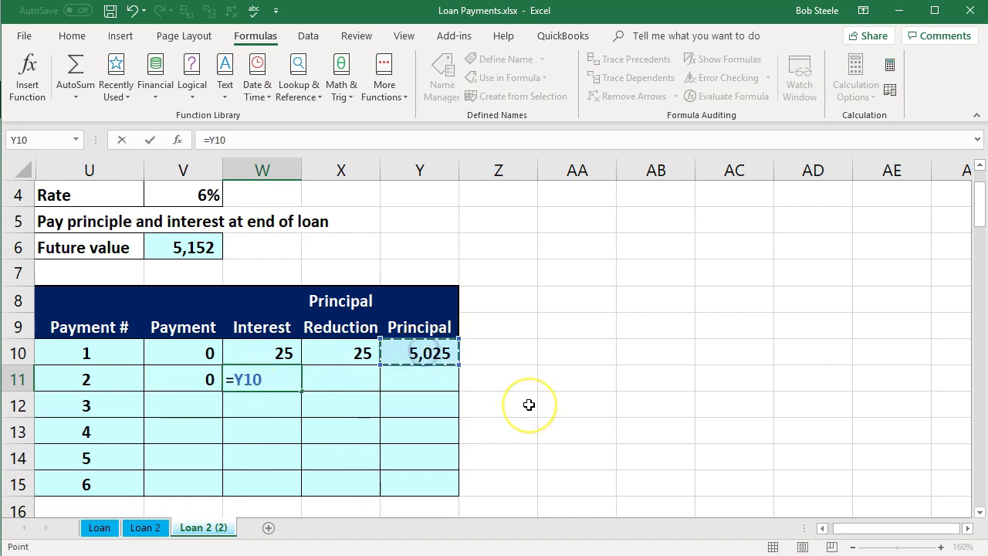
{"action": "type", "text": "*"}
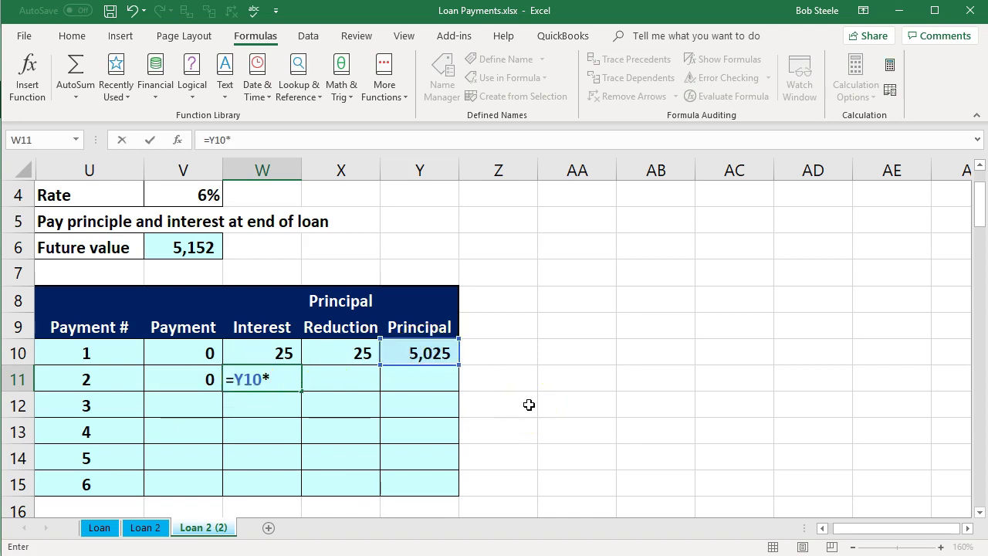
{"action": "left_click", "coordinate": [200, 202]}
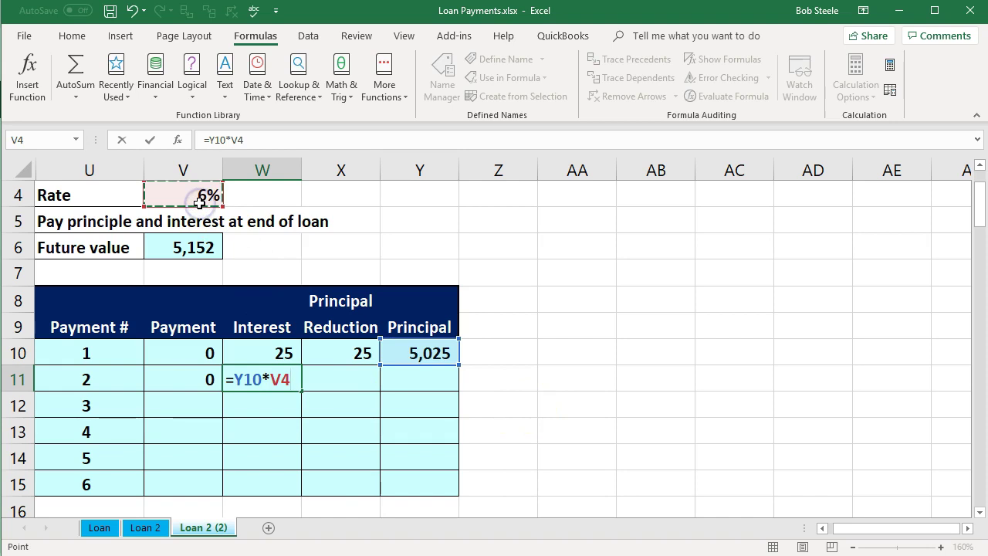
{"action": "type", "text": "/12"}
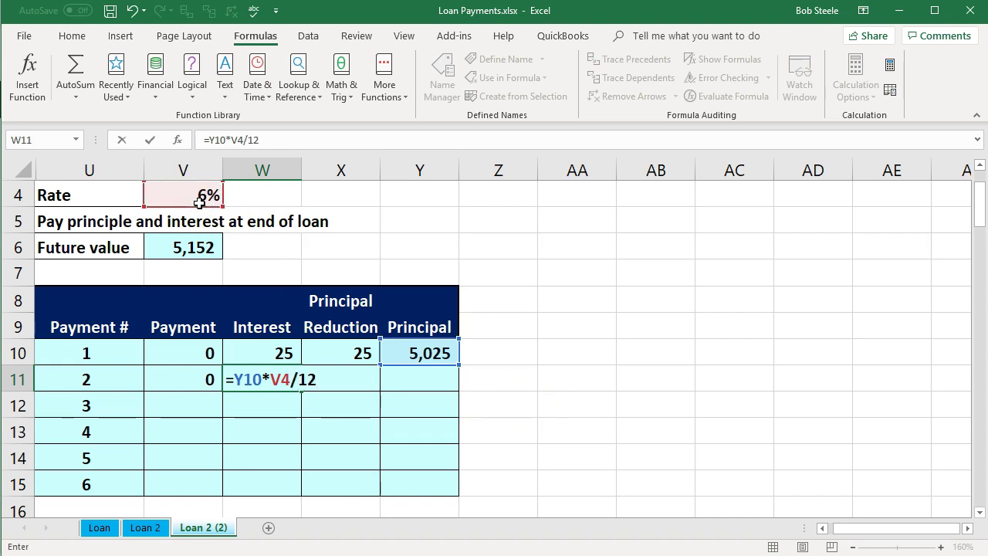
{"action": "key", "text": "Tab"}
{"action": "left_click_drag", "start_coordinate": [265, 359], "coordinate": [264, 377]}
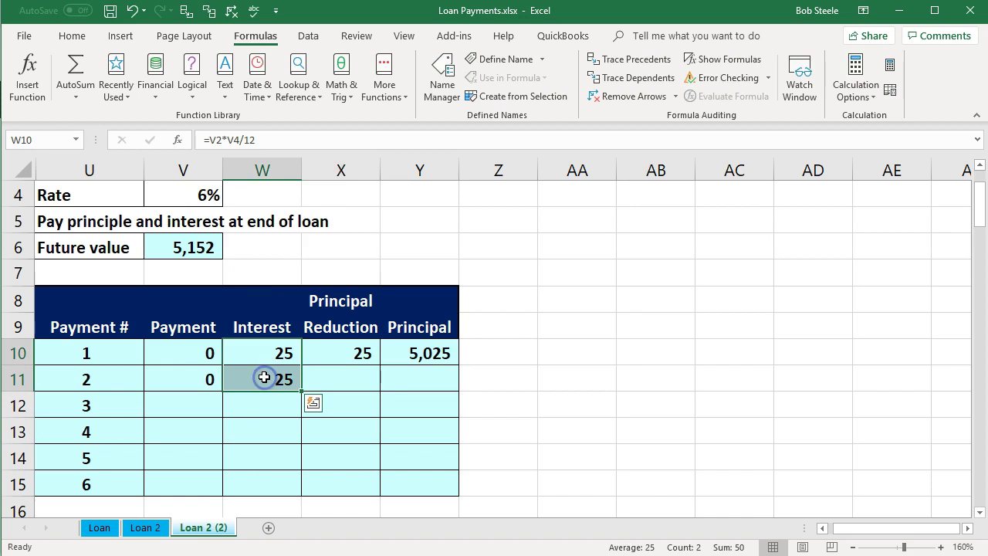
{"action": "left_click", "coordinate": [72, 36]}
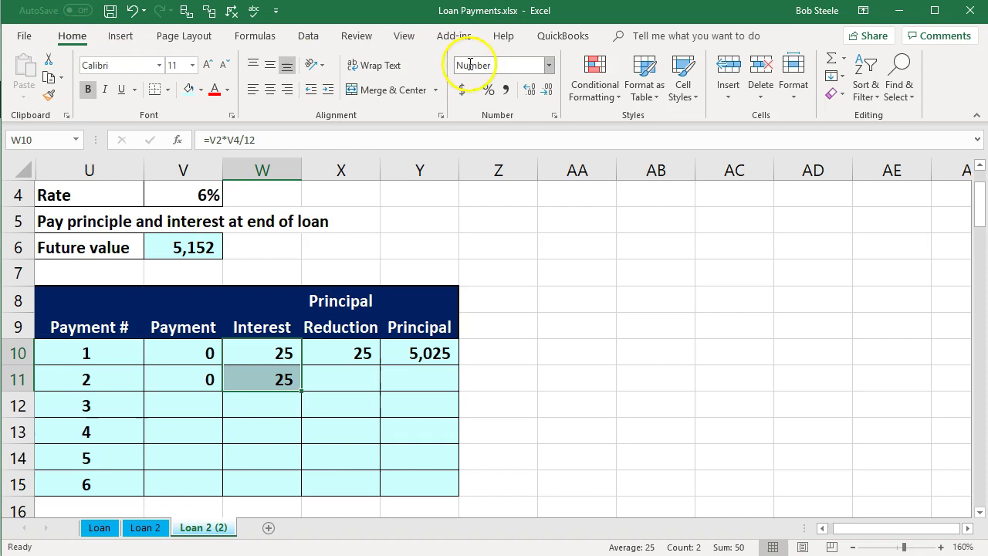
- Add two decimal places to the interest amounts, then round them back to whole numbers
{"action": "left_click", "coordinate": [531, 91]}
{"action": "left_click", "coordinate": [531, 91]}
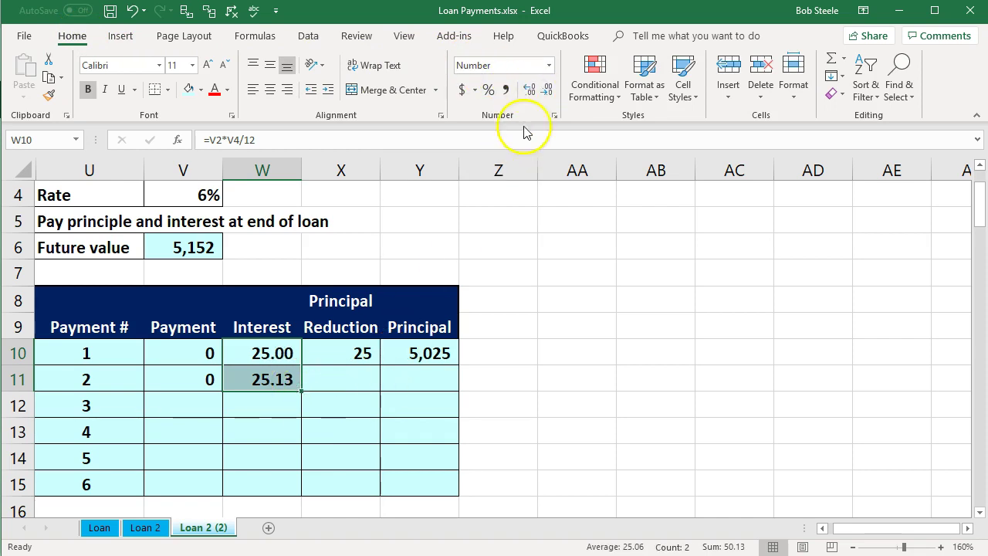
{"action": "left_click", "coordinate": [549, 92]}
{"action": "left_click", "coordinate": [550, 93]}
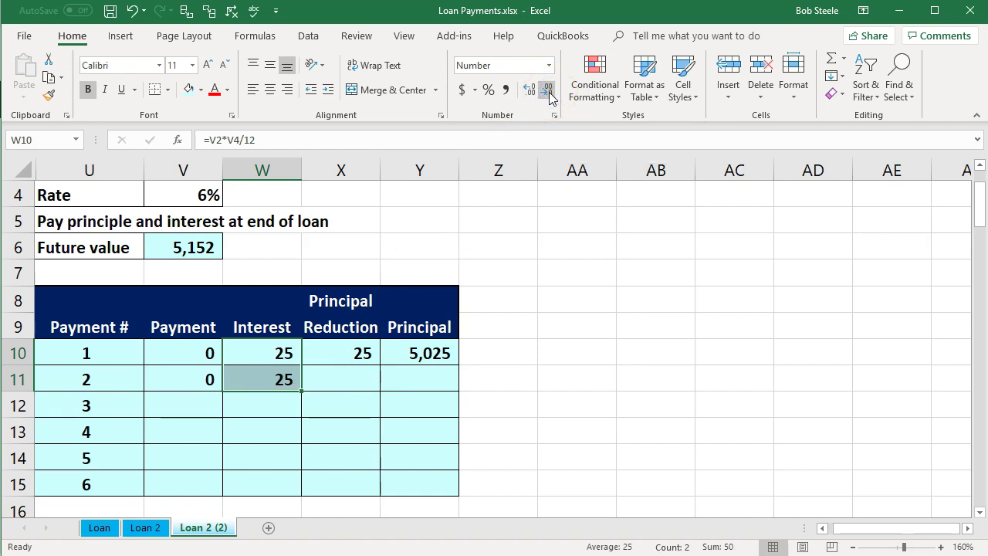
- Enter +W11 in X11 and =Y10+X11 in Y11, giving 25 reduction and 5,050 principal
{"action": "left_click", "coordinate": [342, 382]}
{"action": "type", "text": "+"}
{"action": "key", "text": "Left"}
{"action": "key", "text": "Tab"}
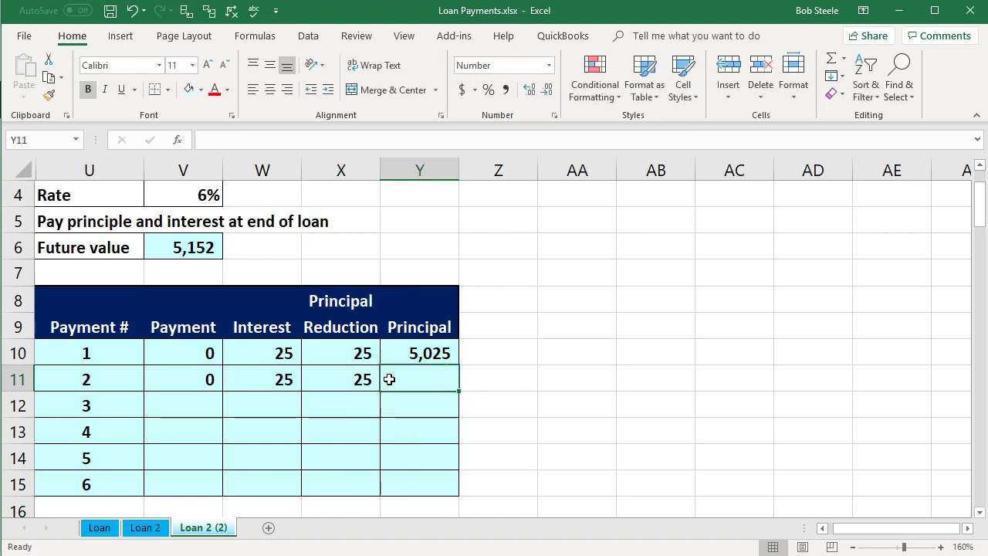
{"action": "type", "text": "="}
{"action": "key", "text": "Up"}
{"action": "type", "text": "+"}
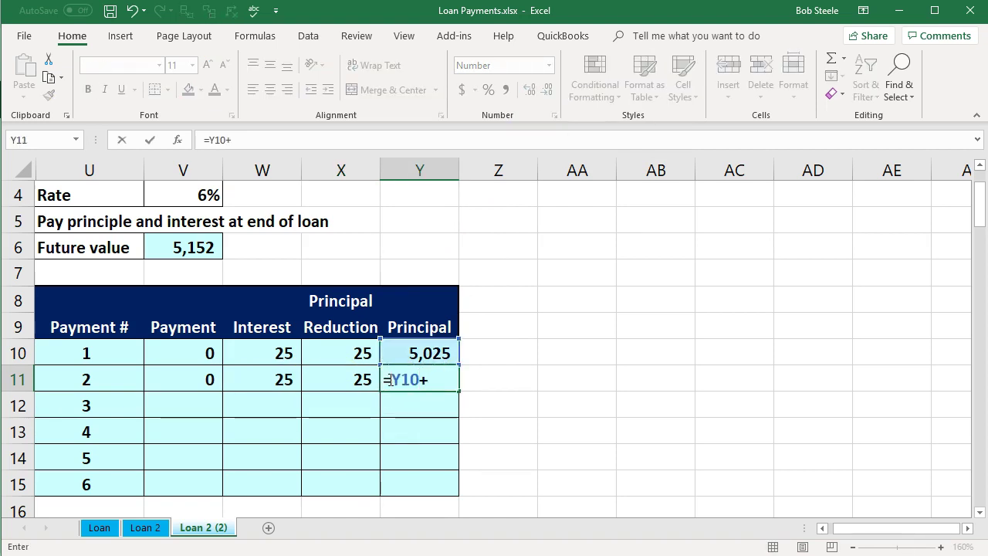
{"action": "key", "text": "Left"}
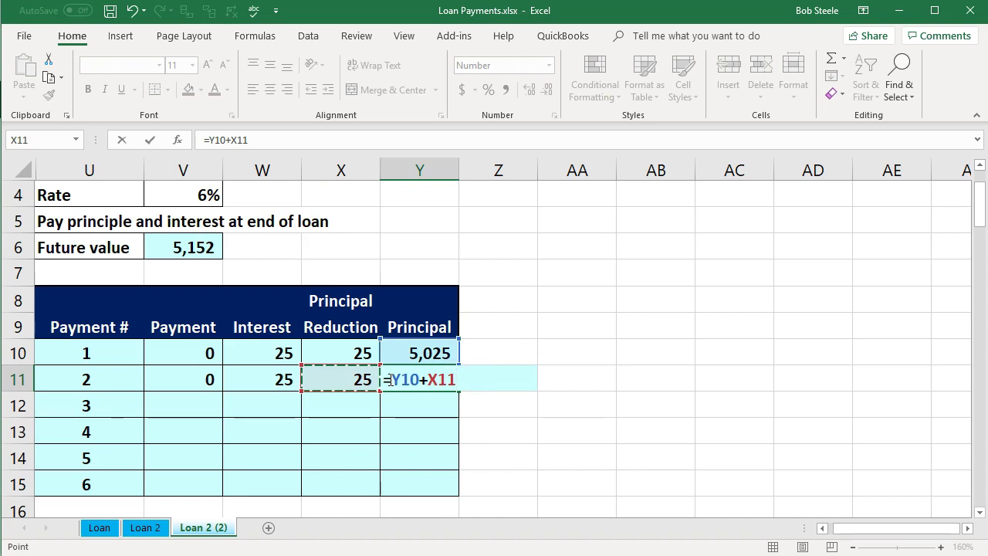
{"action": "key", "text": "Return"}
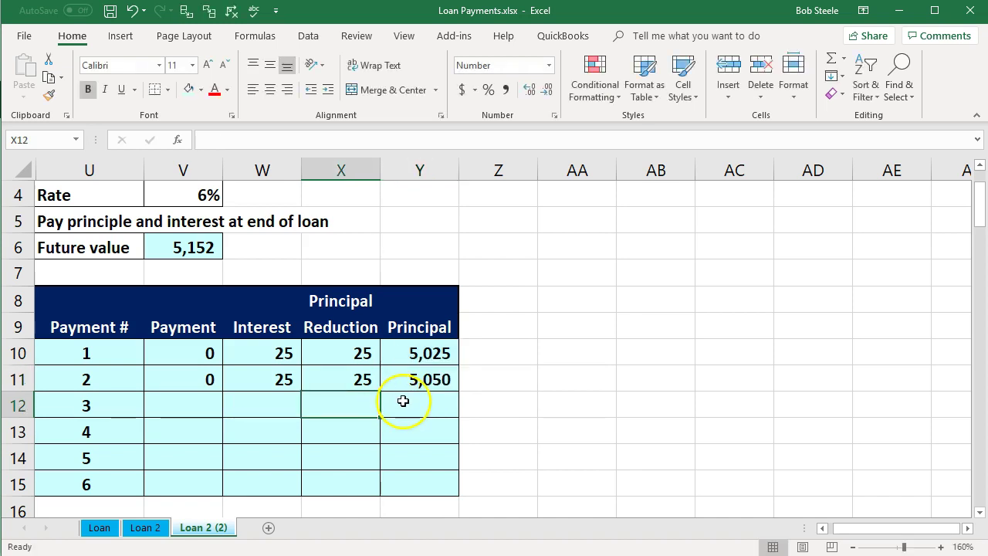
- Compare against the Loan sheet's formulas in V9 through Y11, then return to Loan 2 (2)
{"action": "left_click", "coordinate": [99, 527]}
{"action": "left_click", "coordinate": [162, 413]}
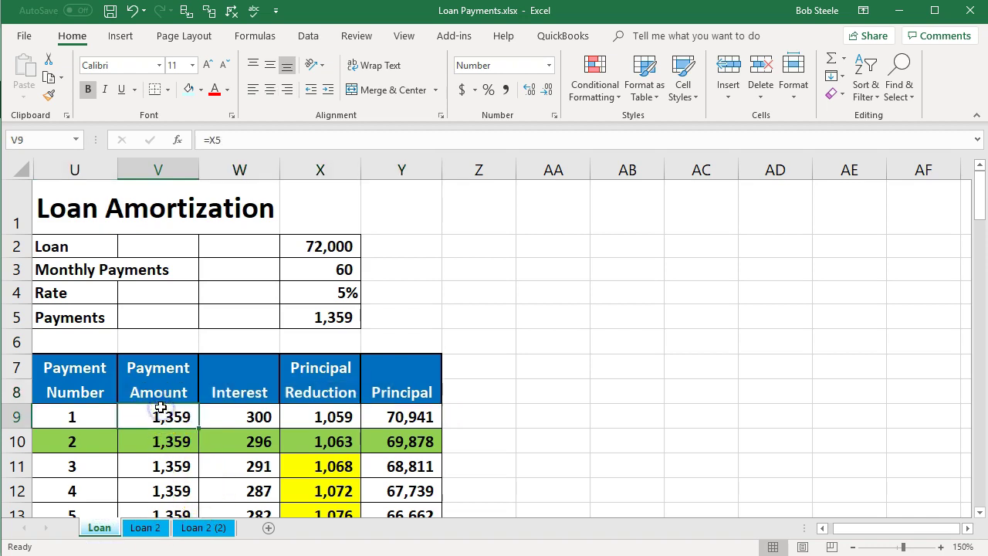
{"action": "left_click", "coordinate": [224, 411]}
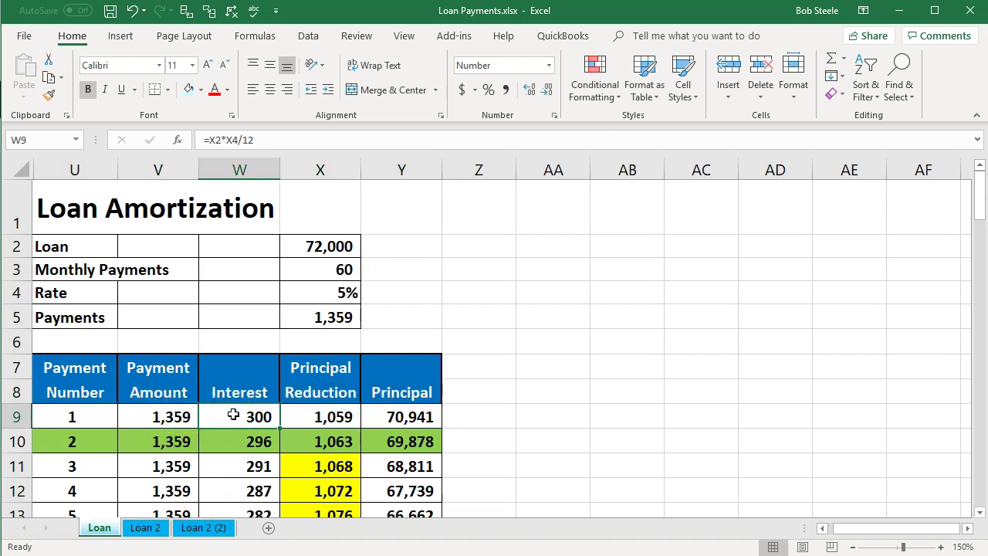
{"action": "left_click", "coordinate": [344, 417]}
{"action": "left_click", "coordinate": [375, 415]}
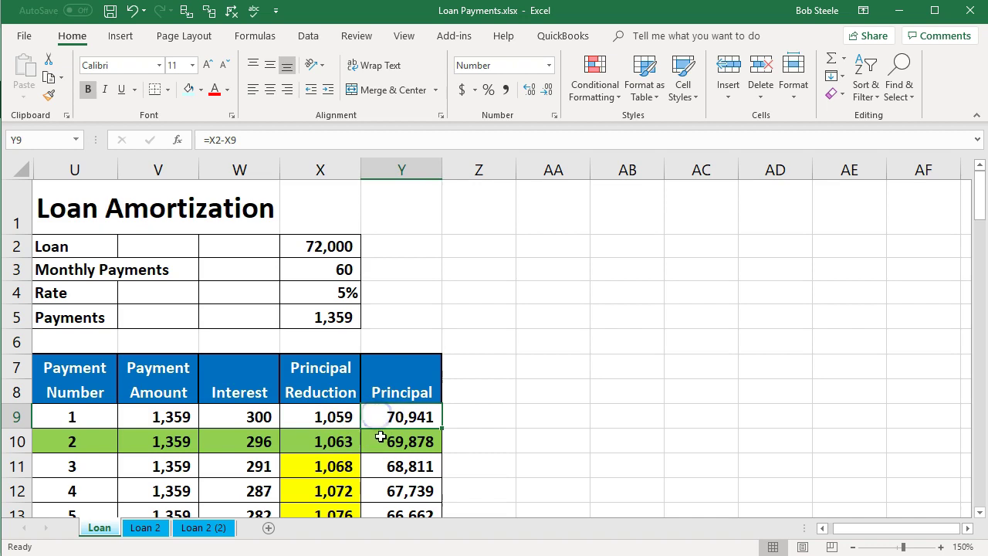
{"action": "left_click", "coordinate": [384, 439]}
{"action": "left_click", "coordinate": [389, 462]}
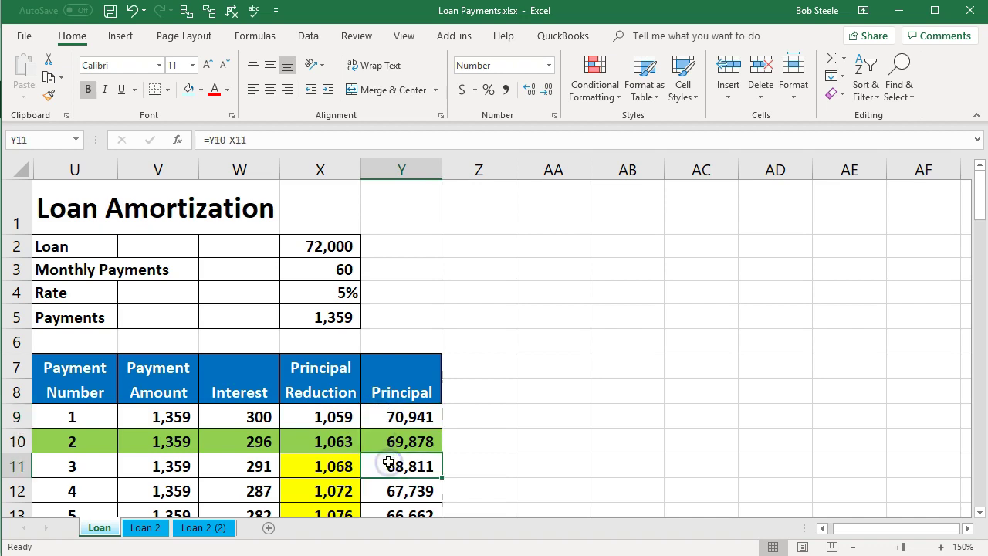
{"action": "left_click", "coordinate": [226, 528]}
{"action": "left_click", "coordinate": [215, 404]}
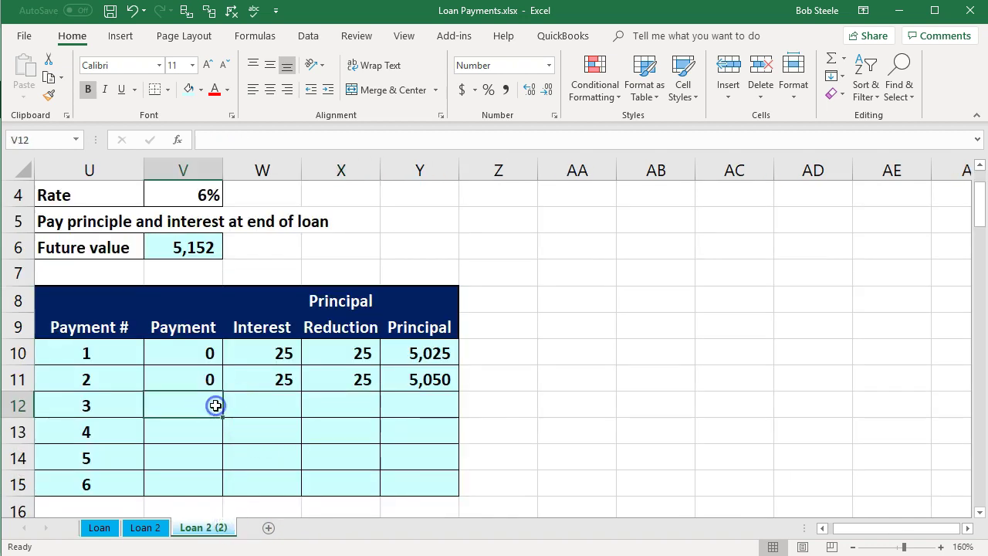
- Enter payment 3's zero payment and its interest as the previous principal times 6% divided by 12
{"action": "type", "text": "0"}
{"action": "key", "text": "Tab"}
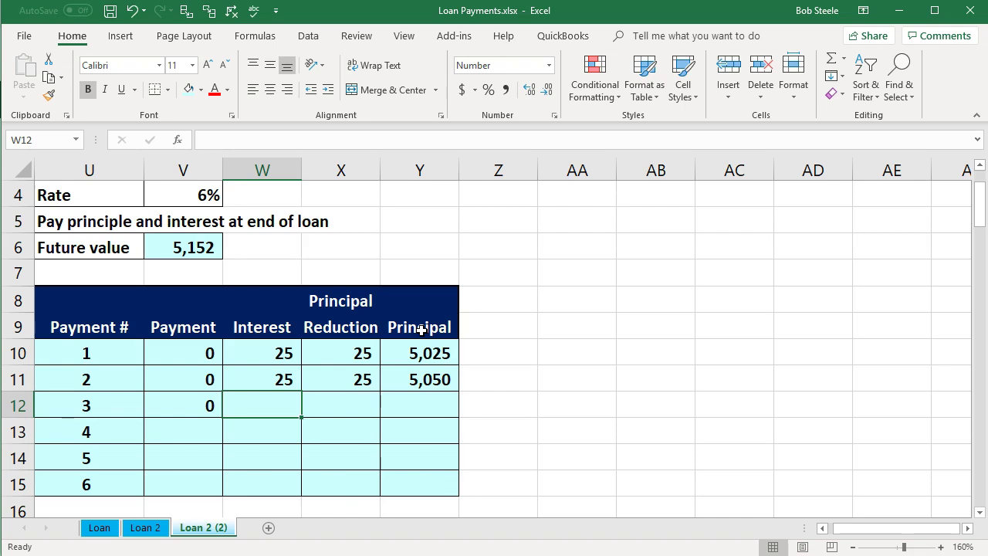
{"action": "type", "text": "="}
{"action": "key", "text": "Right"}
{"action": "key", "text": "Right"}
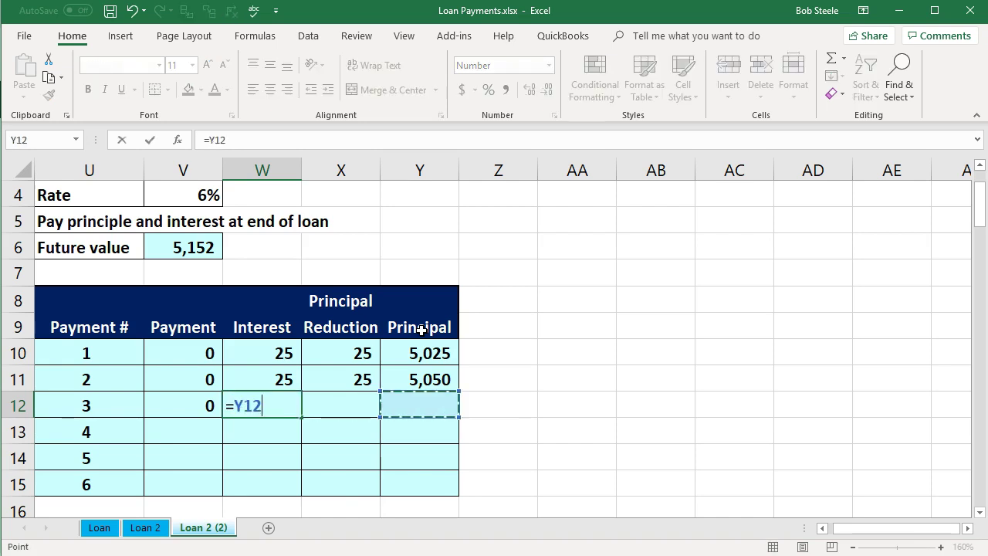
{"action": "key", "text": "Up"}
{"action": "type", "text": "*"}
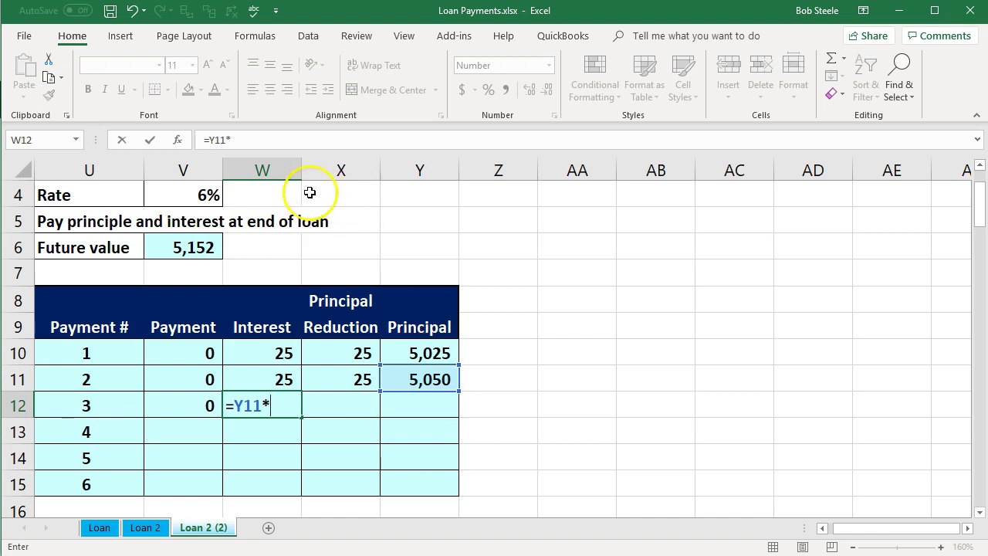
{"action": "left_click", "coordinate": [173, 200]}
{"action": "type", "text": "/"}
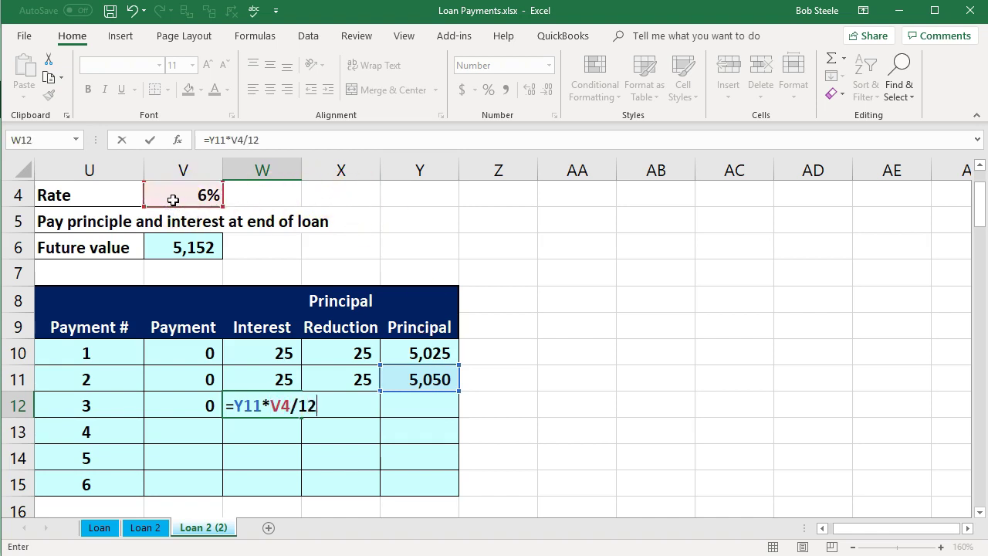
{"action": "type", "text": "12"}
{"action": "key", "text": "Tab"}
- Set payment 3's reduction to =W12 and its principal to the previous balance plus reduction (5,075)
{"action": "type", "text": "=W12"}
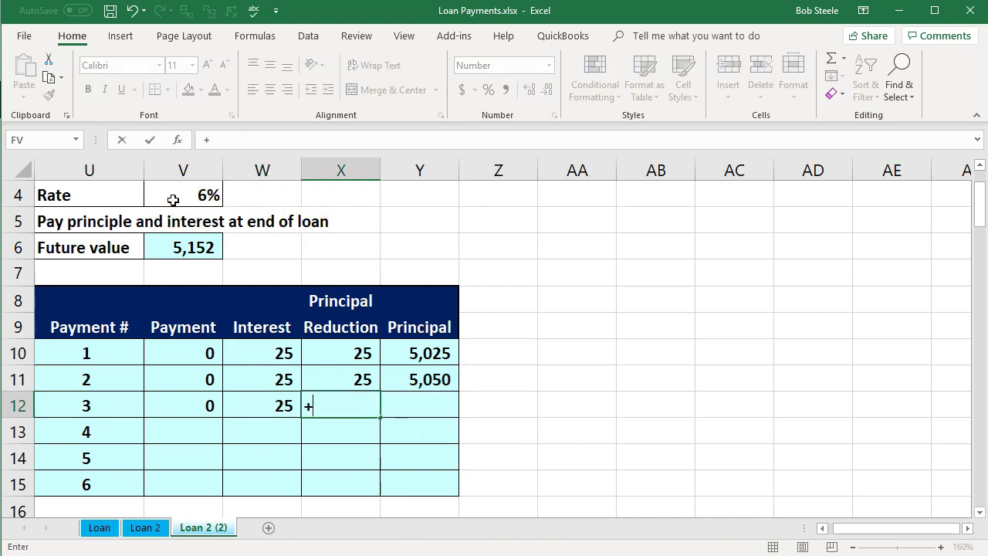
{"action": "key", "text": "Tab"}
{"action": "type", "text": "="}
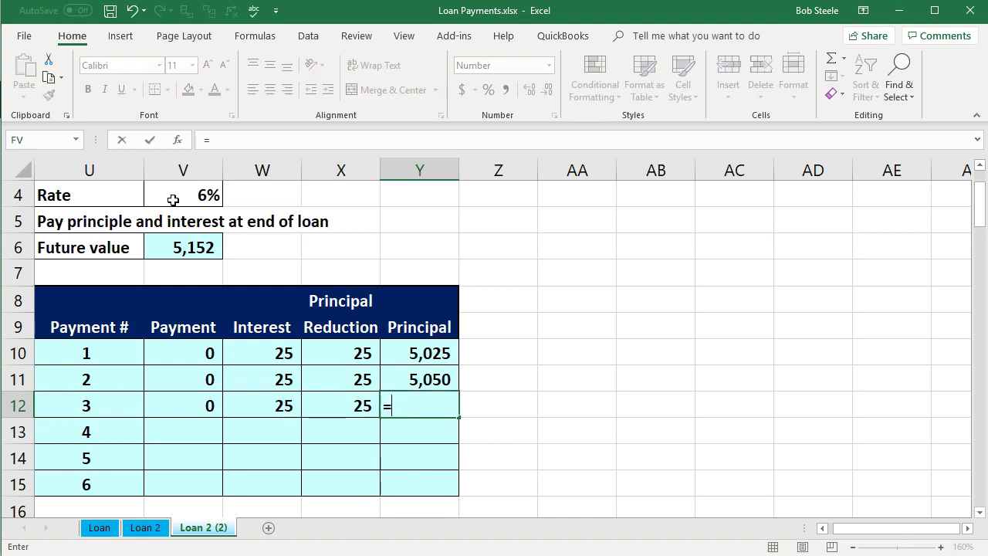
{"action": "key", "text": "Up"}
{"action": "type", "text": "+"}
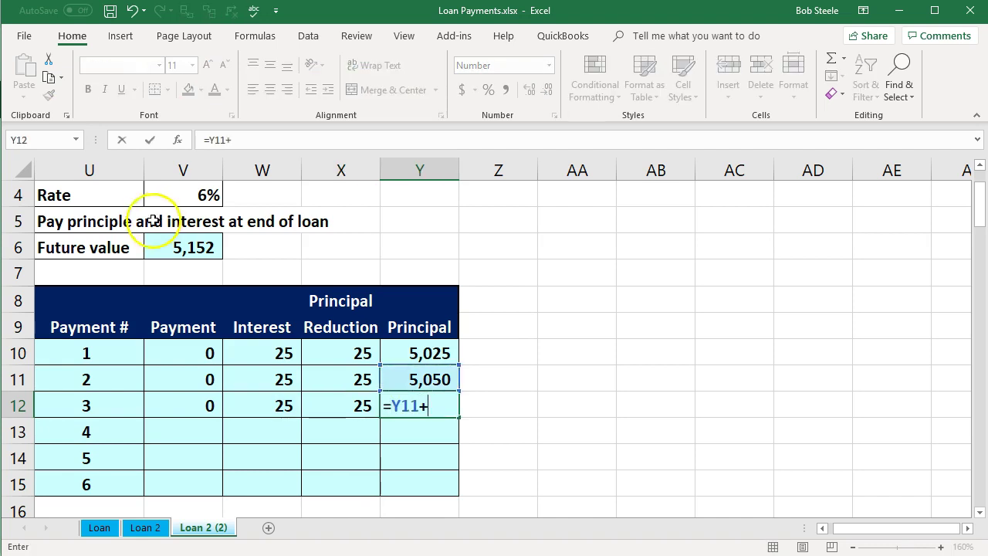
{"action": "left_click", "coordinate": [355, 395]}
{"action": "key", "text": "Return"}
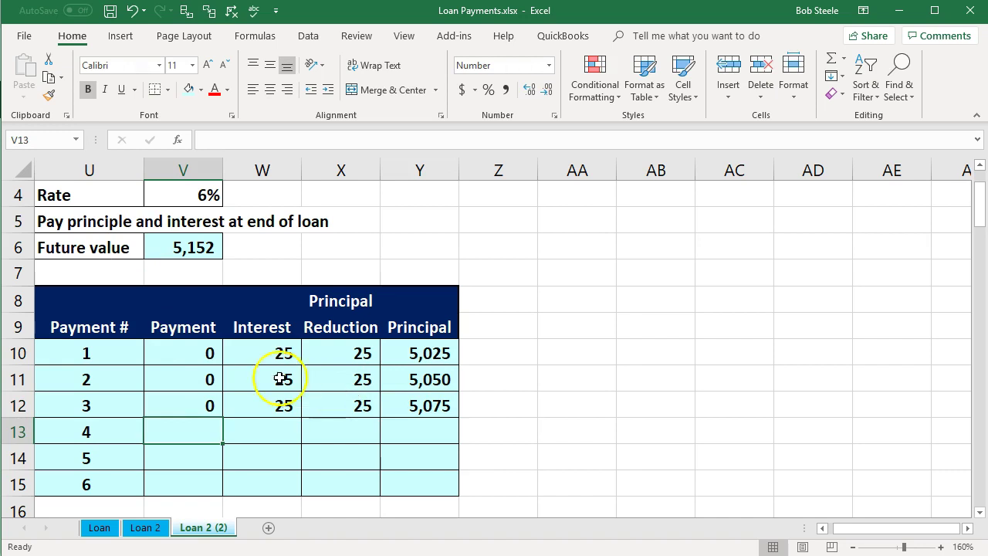
- Show the payment-through-principal figures for payments 1–3 with two decimal places
{"action": "left_click_drag", "start_coordinate": [205, 355], "coordinate": [412, 483]}
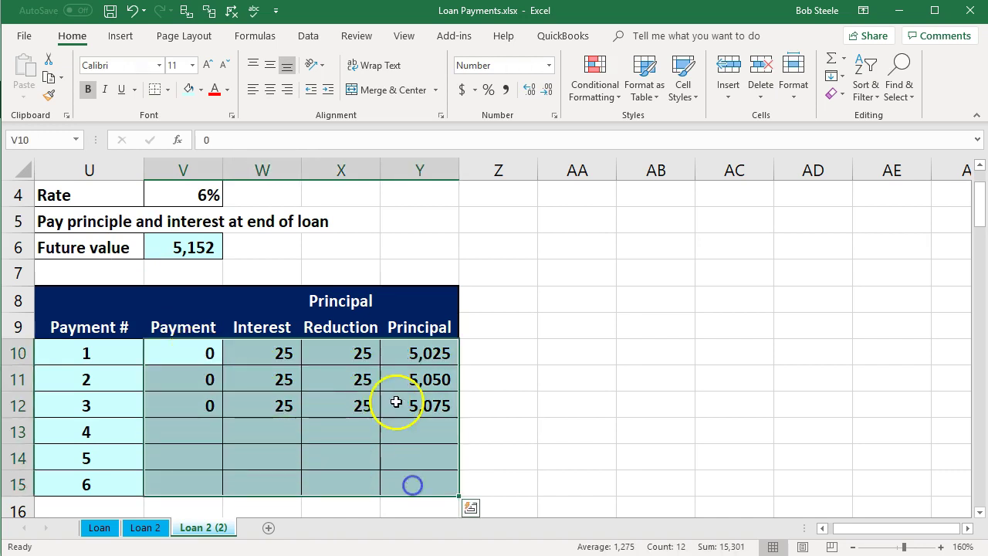
{"action": "left_click", "coordinate": [530, 94]}
{"action": "left_click", "coordinate": [529, 94]}
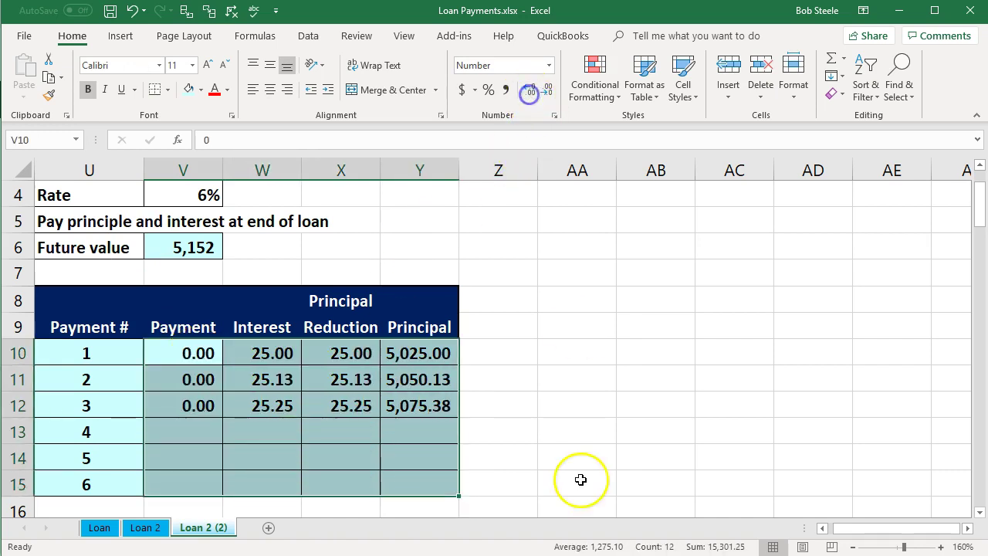
{"action": "left_click", "coordinate": [571, 449]}
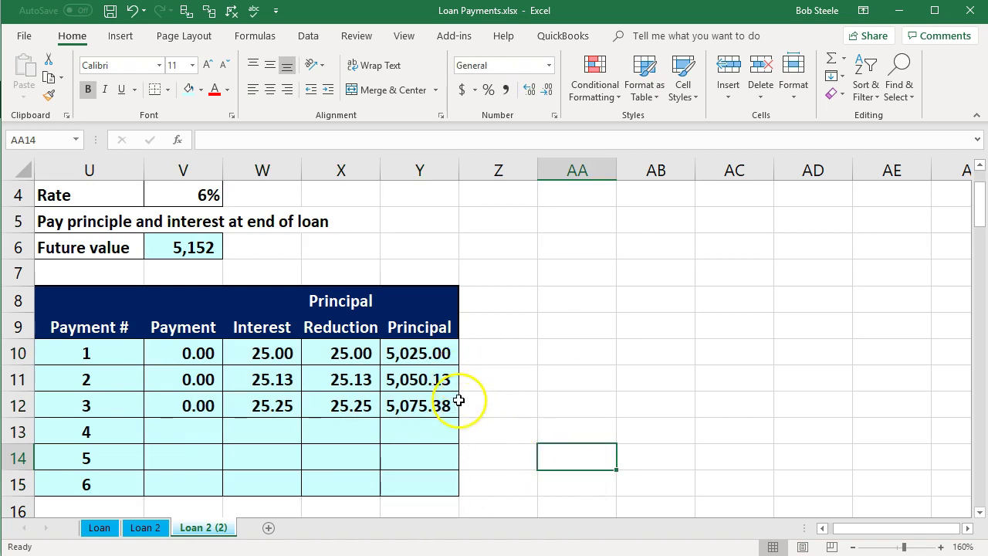
- Enter 0 in V13 and the interest formula =Y12*V4/12 in W13
{"action": "left_click", "coordinate": [210, 437]}
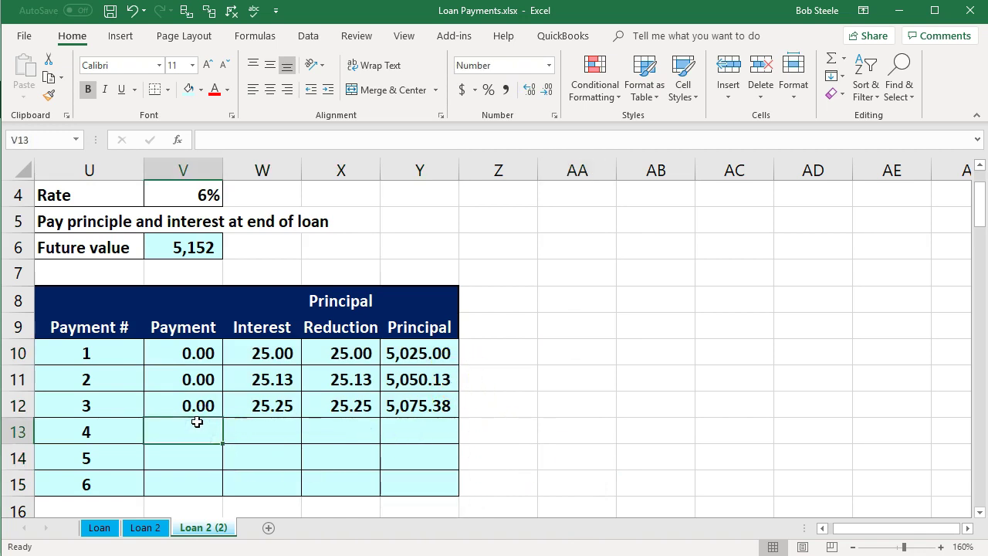
{"action": "type", "text": "0"}
{"action": "key", "text": "Tab"}
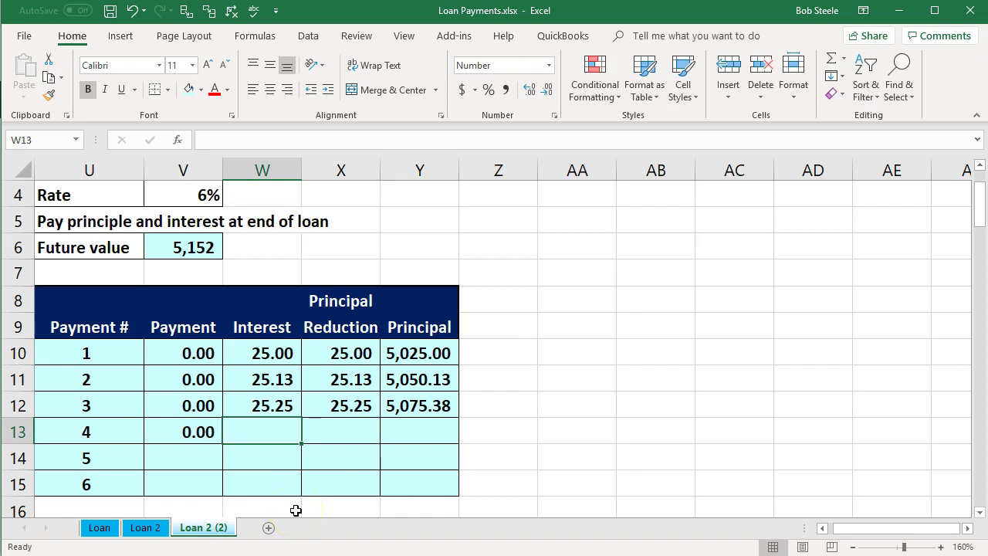
{"action": "type", "text": "="}
{"action": "key", "text": "Up"}
{"action": "key", "text": "Right"}
{"action": "key", "text": "Right"}
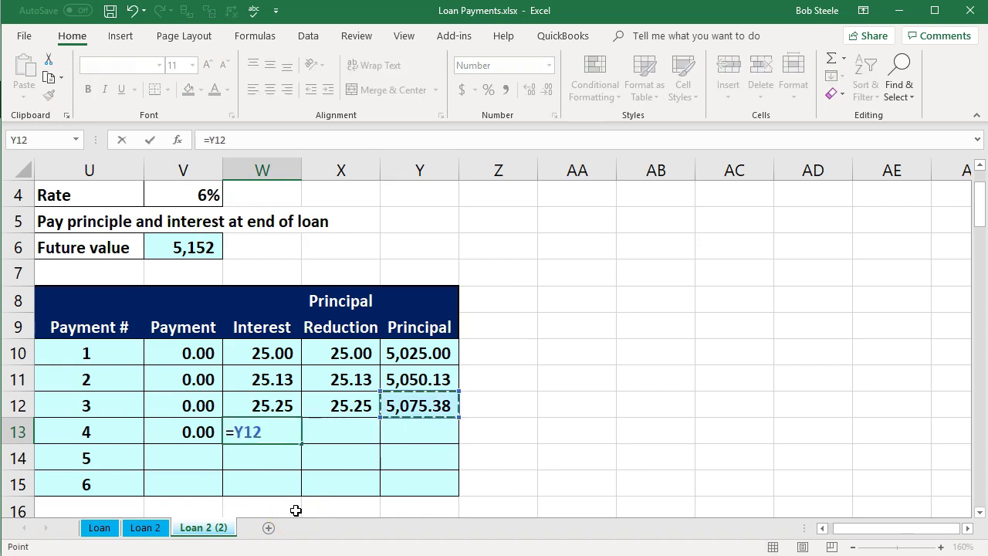
{"action": "type", "text": "*"}
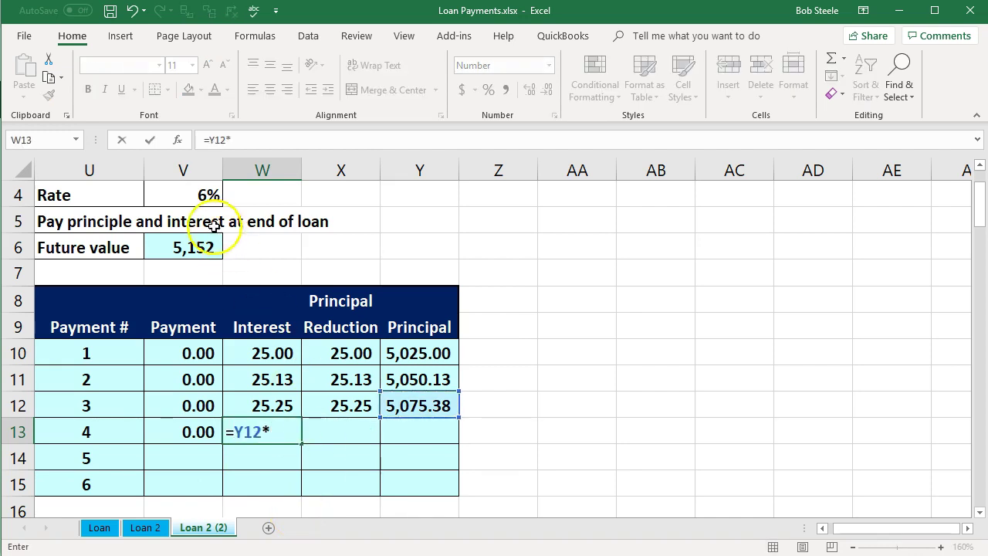
{"action": "left_click", "coordinate": [188, 189]}
{"action": "type", "text": "/12"}
{"action": "key", "text": "Tab"}
- Set X13 to =+W13 and Y13 to =Y12+X13 for a 5,100.75 principal
{"action": "type", "text": "+"}
{"action": "key", "text": "Left"}
{"action": "key", "text": "Tab"}
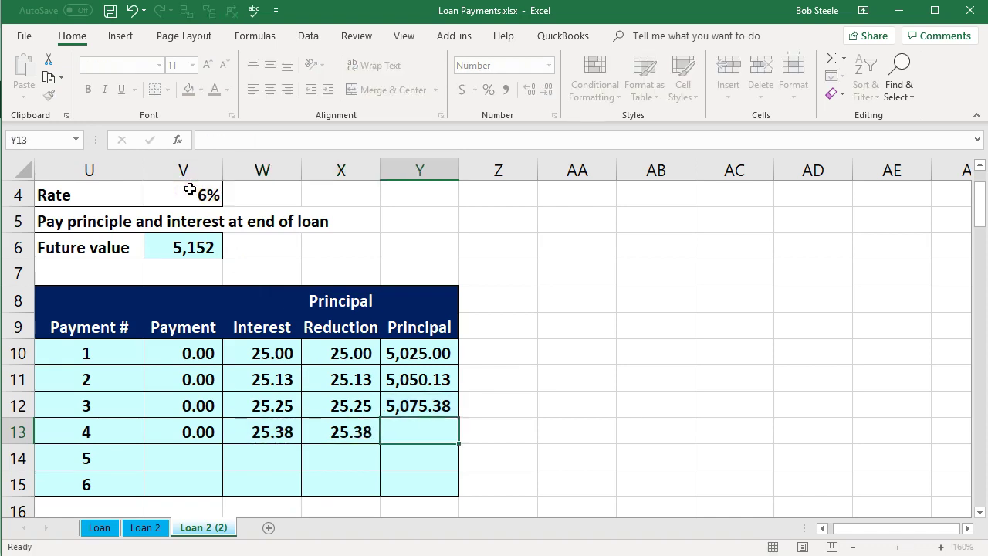
{"action": "type", "text": "="}
{"action": "key", "text": "Up"}
{"action": "type", "text": "+"}
{"action": "key", "text": "Left"}
{"action": "key", "text": "Return"}
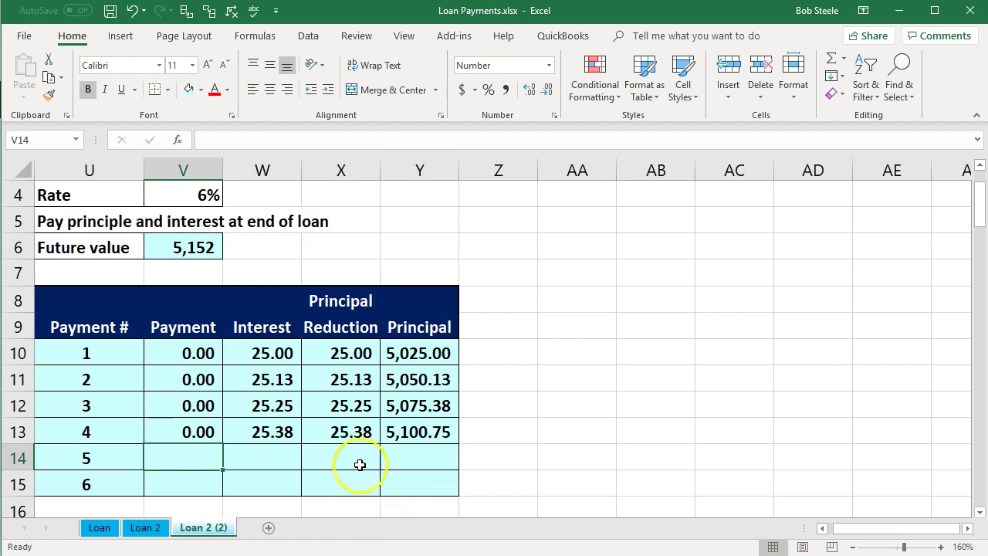
{"action": "left_click_drag", "start_coordinate": [210, 432], "coordinate": [419, 425]}
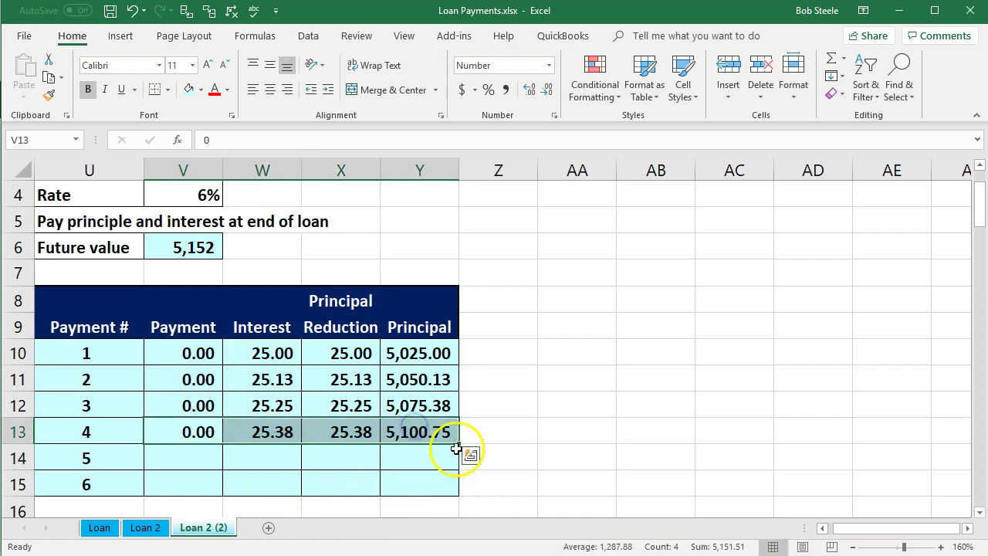
{"action": "left_click_drag", "start_coordinate": [461, 452], "coordinate": [464, 471]}
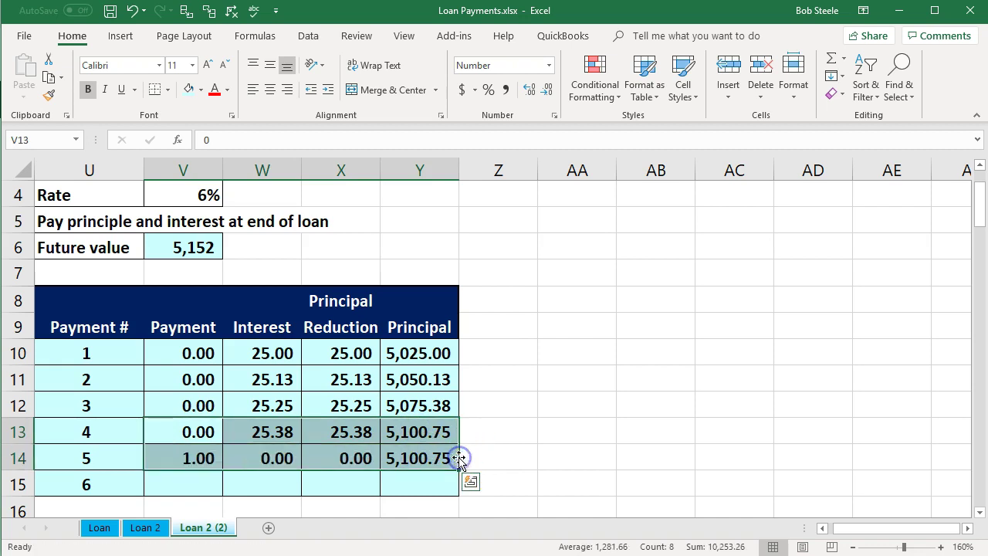
{"action": "left_click", "coordinate": [192, 459]}
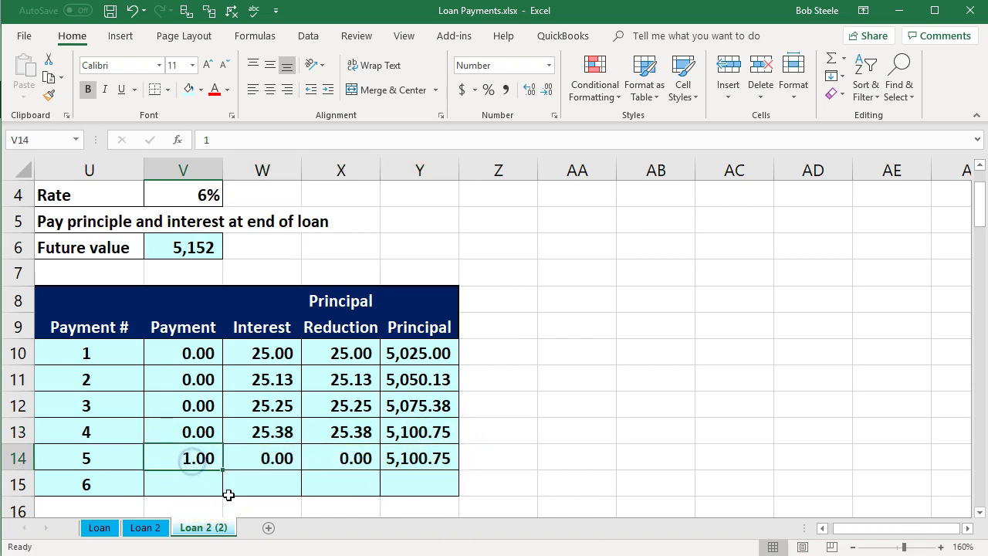
{"action": "type", "text": "+"}
{"action": "left_click", "coordinate": [214, 446]}
{"action": "key", "text": "Return"}
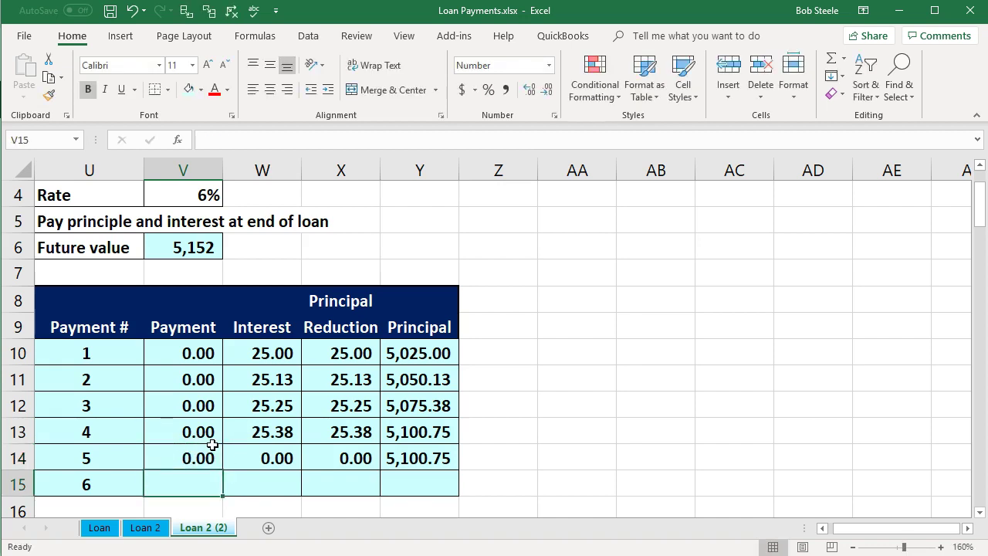
{"action": "double_click", "coordinate": [255, 455]}
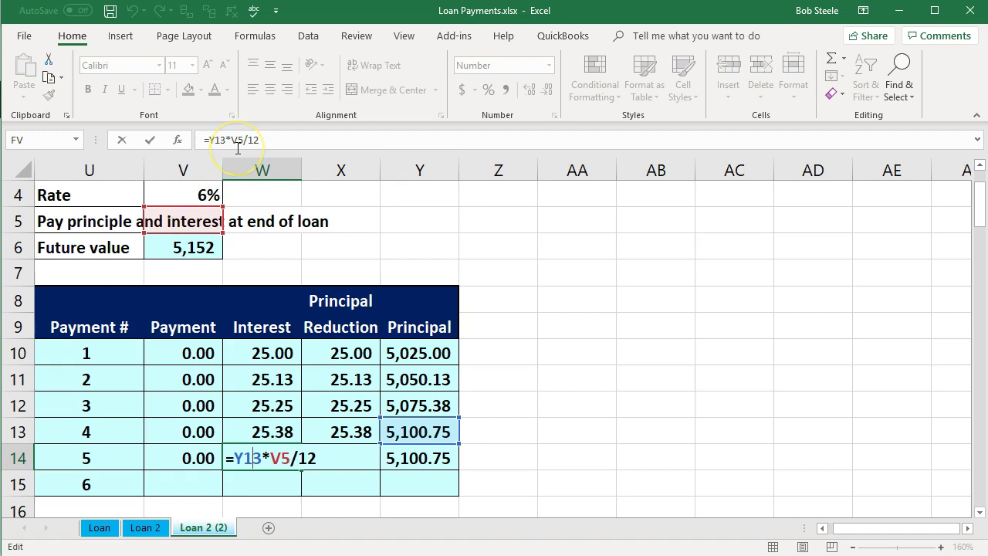
{"action": "key", "text": "Return"}
{"action": "left_click_drag", "start_coordinate": [191, 459], "coordinate": [410, 459]}
{"action": "key", "text": "Delete"}
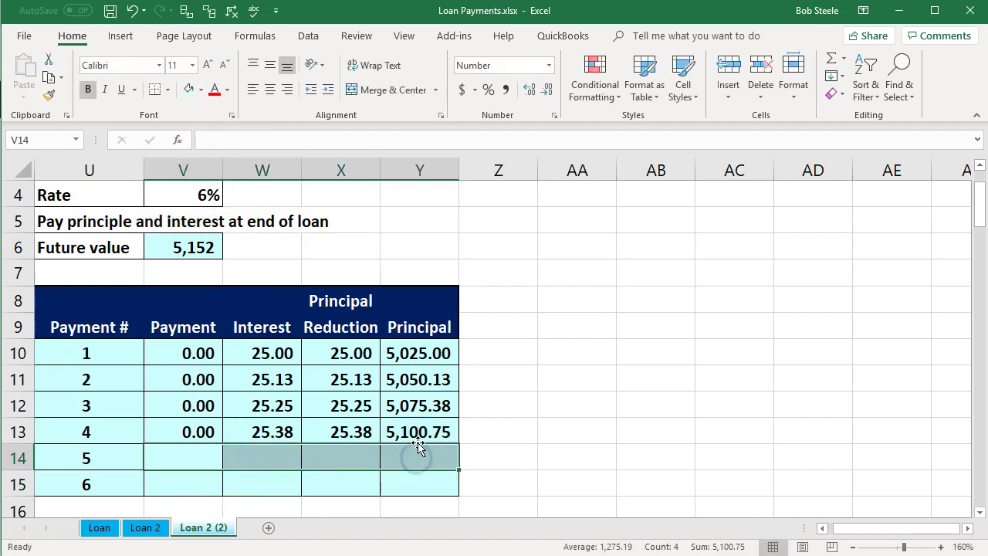
{"action": "left_click", "coordinate": [257, 426]}
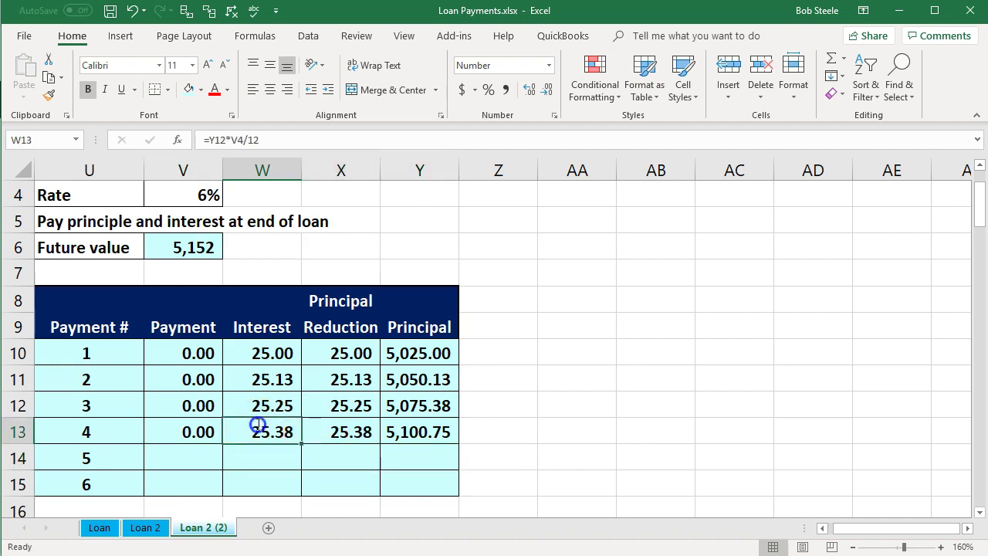
- Make the rate reference in W13's interest formula absolute as $V$4
{"action": "double_click", "coordinate": [257, 426]}
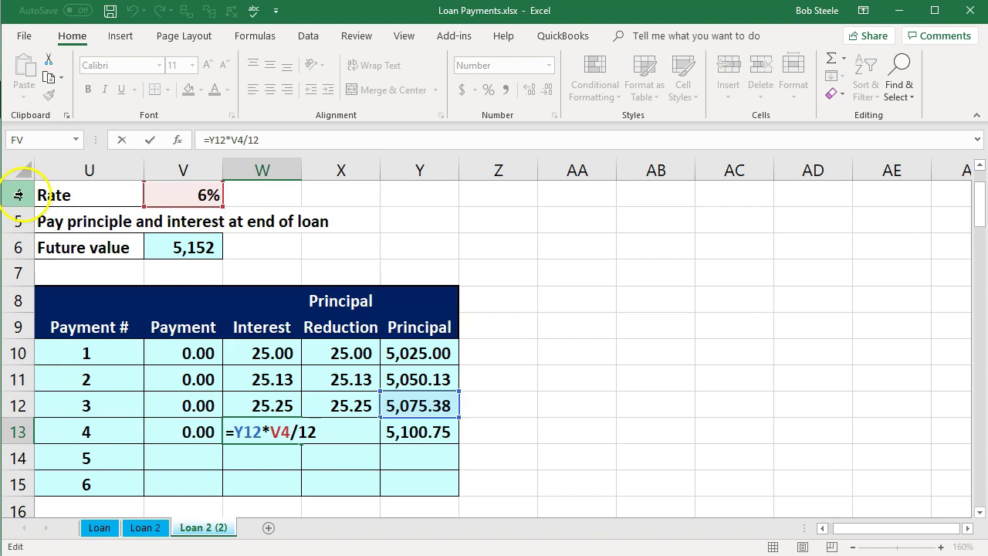
{"action": "left_click", "coordinate": [288, 433]}
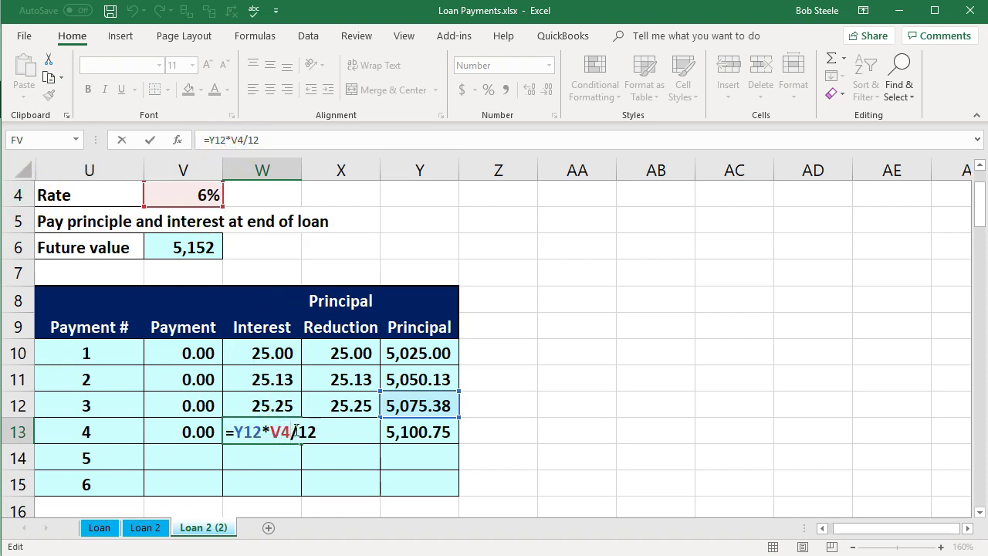
{"action": "key", "text": "F4"}
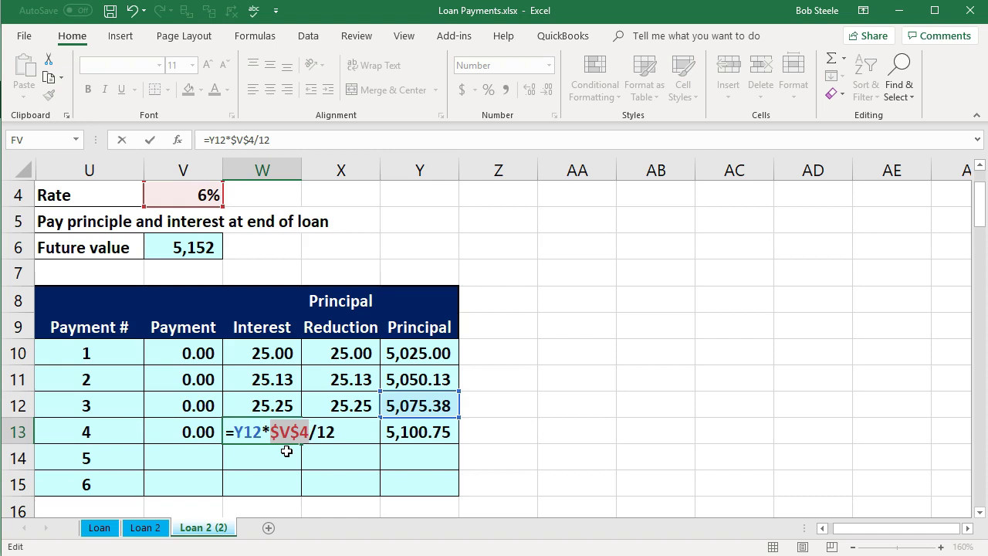
{"action": "key", "text": "Return"}
- Extend payment 4's row to payment 5 and set V14 to =+V13
{"action": "left_click_drag", "start_coordinate": [202, 432], "coordinate": [452, 458]}
{"action": "left_click", "coordinate": [190, 459]}
{"action": "type", "text": "+"}
{"action": "left_click", "coordinate": [194, 436]}
{"action": "key", "text": "Return"}
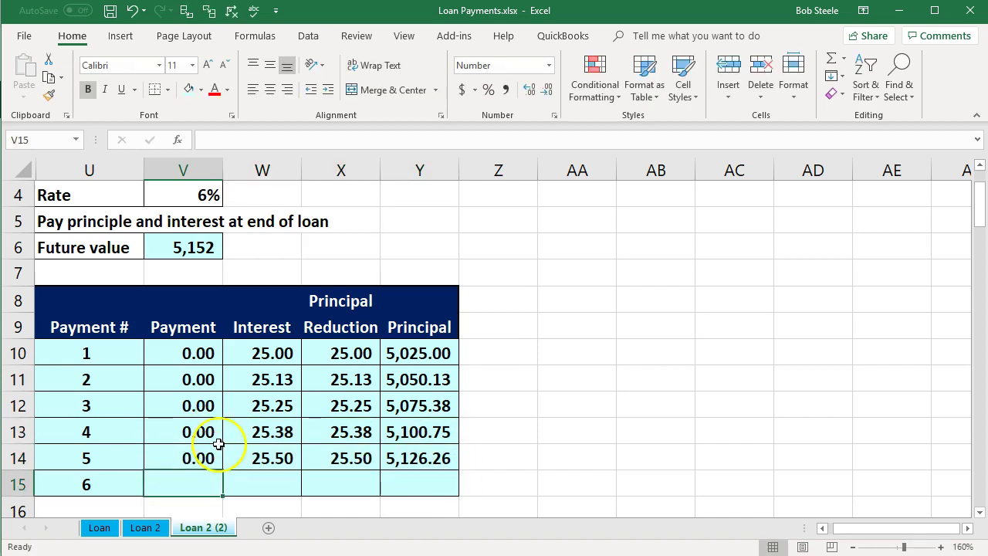
{"action": "left_click_drag", "start_coordinate": [199, 457], "coordinate": [374, 467]}
- Fill payment 5's formulas down into payment 6's row, ending at 5,151.89
{"action": "left_click_drag", "start_coordinate": [203, 459], "coordinate": [395, 456]}
{"action": "left_click_drag", "start_coordinate": [458, 470], "coordinate": [456, 497]}
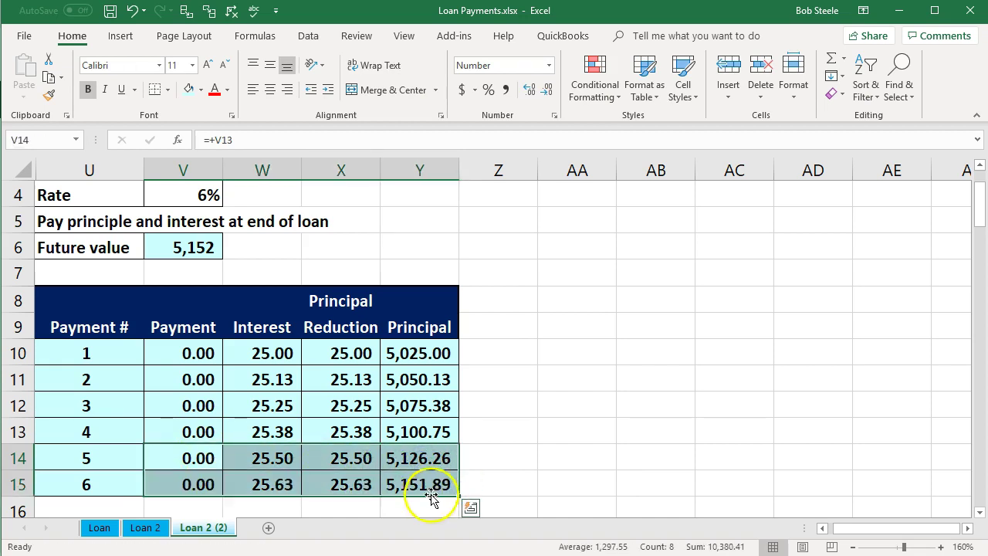
{"action": "left_click", "coordinate": [432, 486]}
- Show the future value in V6 with two decimal places
{"action": "left_click", "coordinate": [215, 260]}
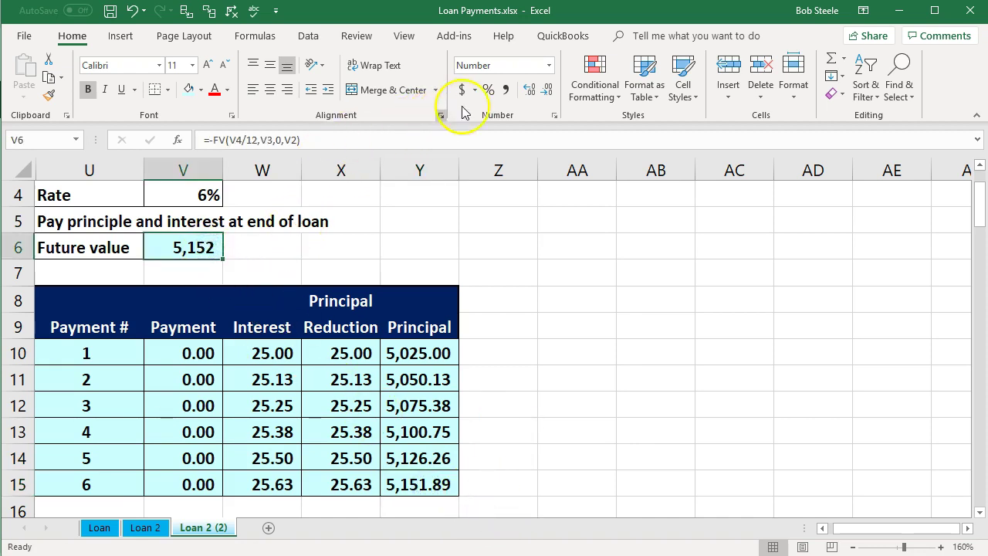
{"action": "left_click", "coordinate": [531, 89]}
{"action": "left_click", "coordinate": [531, 88]}
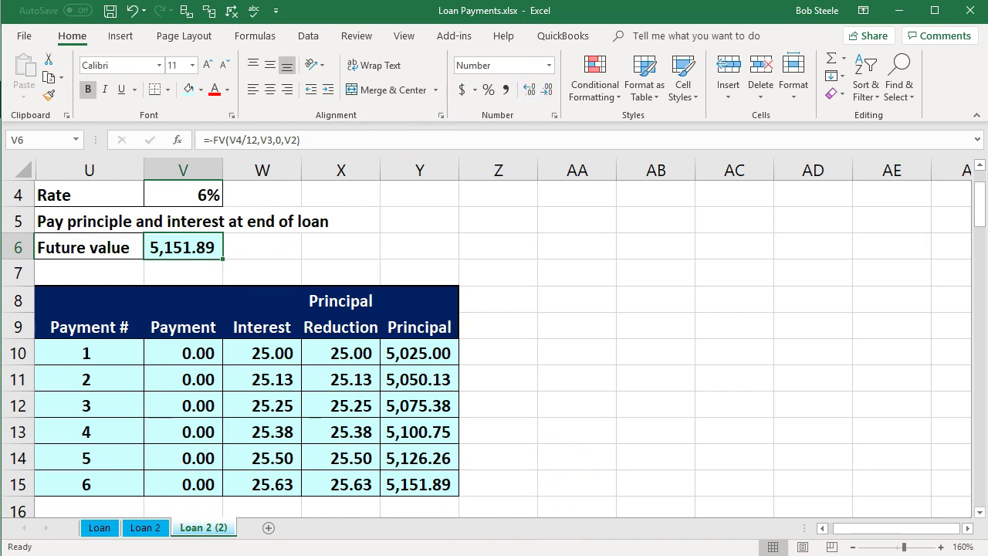
- Shade payment 1's row U10:Y10 with a yellow fill
{"action": "left_click_drag", "start_coordinate": [116, 353], "coordinate": [408, 353]}
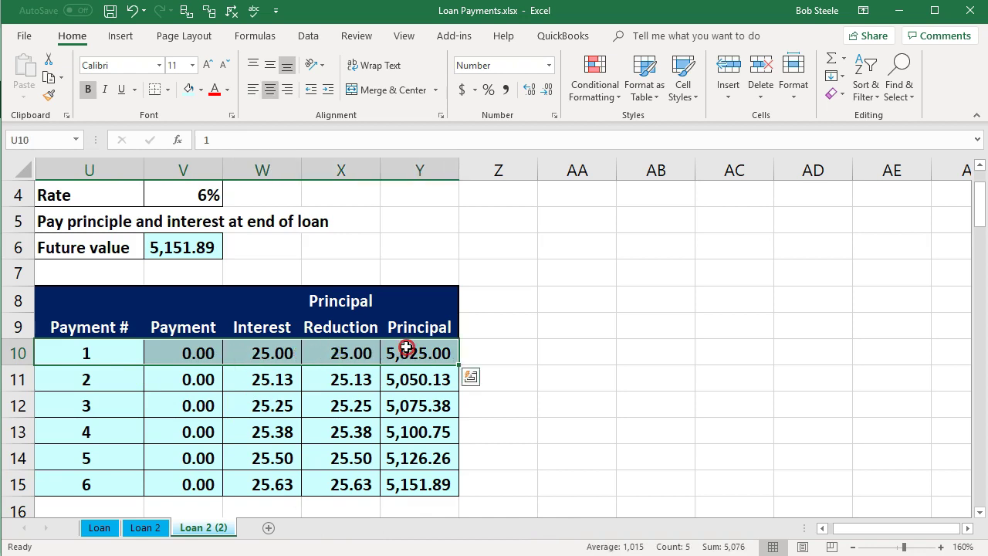
{"action": "right_click", "coordinate": [408, 355]}
{"action": "left_click", "coordinate": [482, 391]}
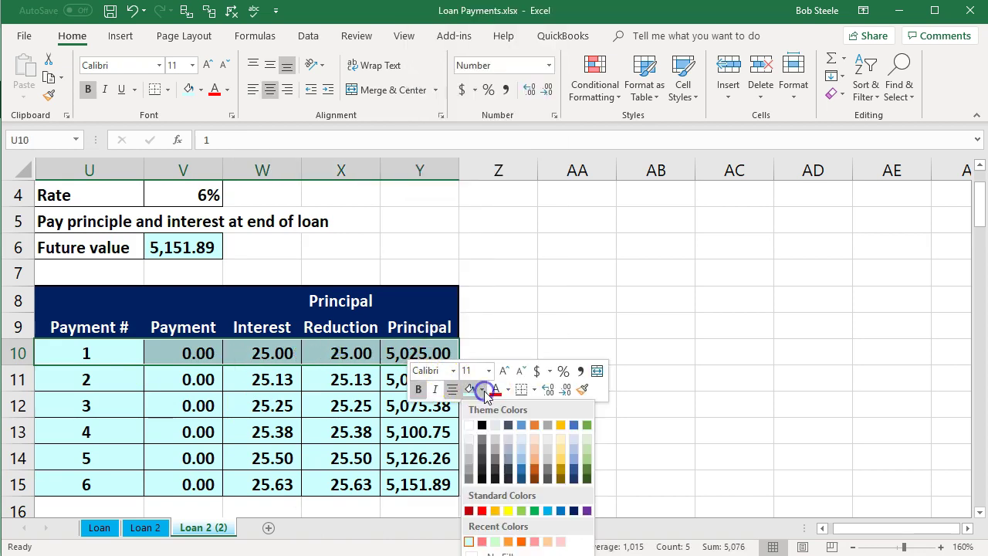
{"action": "left_click", "coordinate": [507, 511]}
- Review payment 1's interest formula in W10, then switch back to QuickBooks
{"action": "left_click", "coordinate": [309, 430]}
{"action": "left_click", "coordinate": [265, 352]}
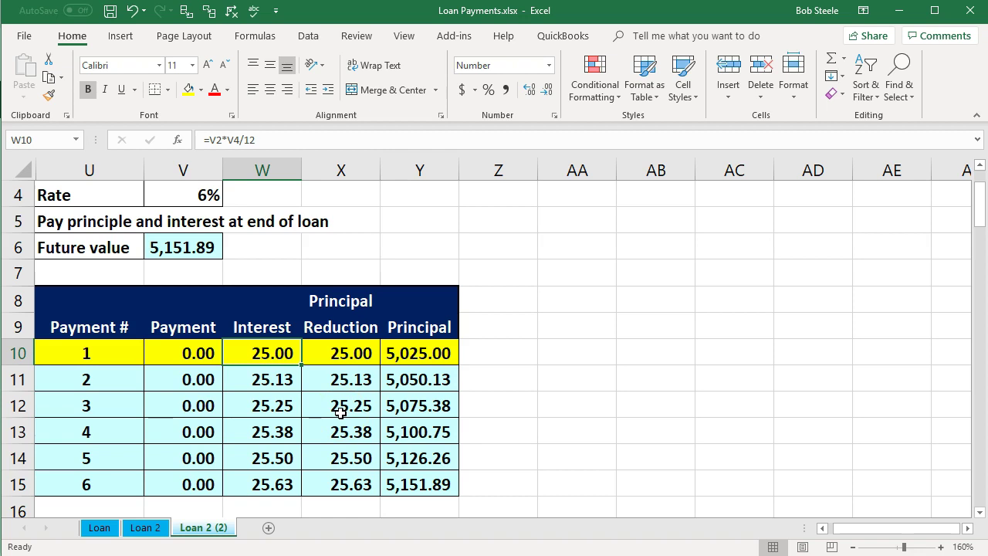
{"action": "left_click", "coordinate": [277, 348]}
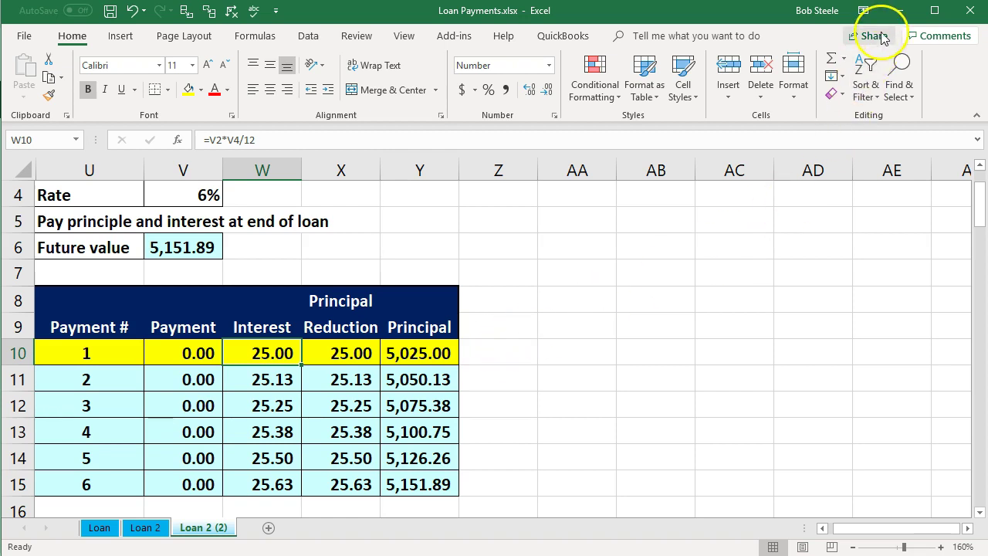
{"action": "left_click", "coordinate": [898, 9]}
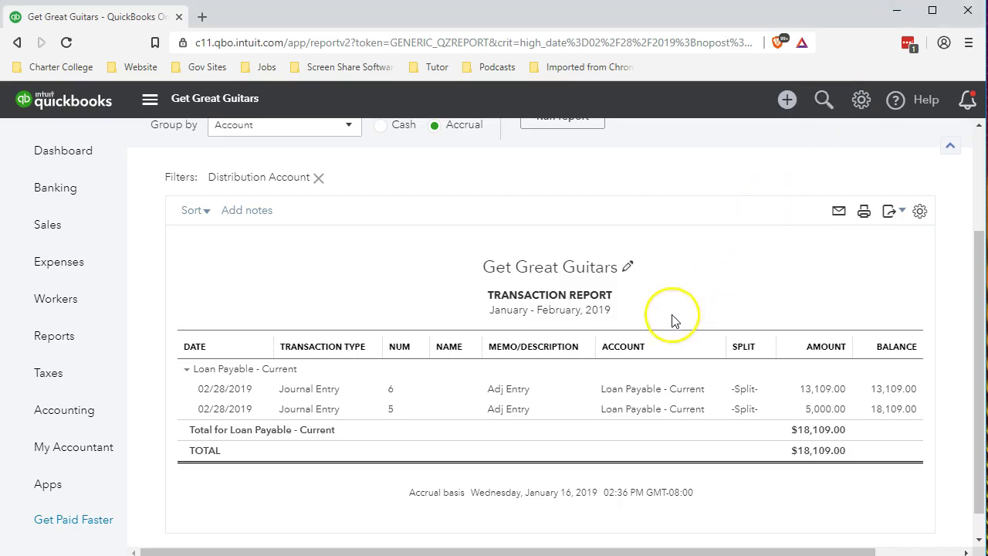
- Return from the transaction report to the Balance Sheet, review liabilities, then go to Reports
{"action": "scroll", "coordinate": [530, 491], "scroll_direction": "up", "scroll_amount": 3}
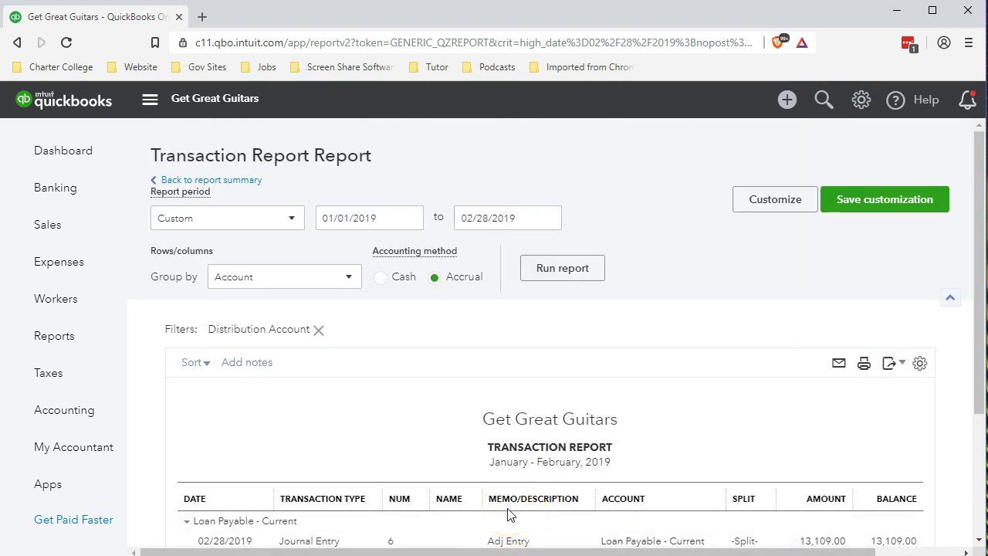
{"action": "left_click", "coordinate": [381, 546]}
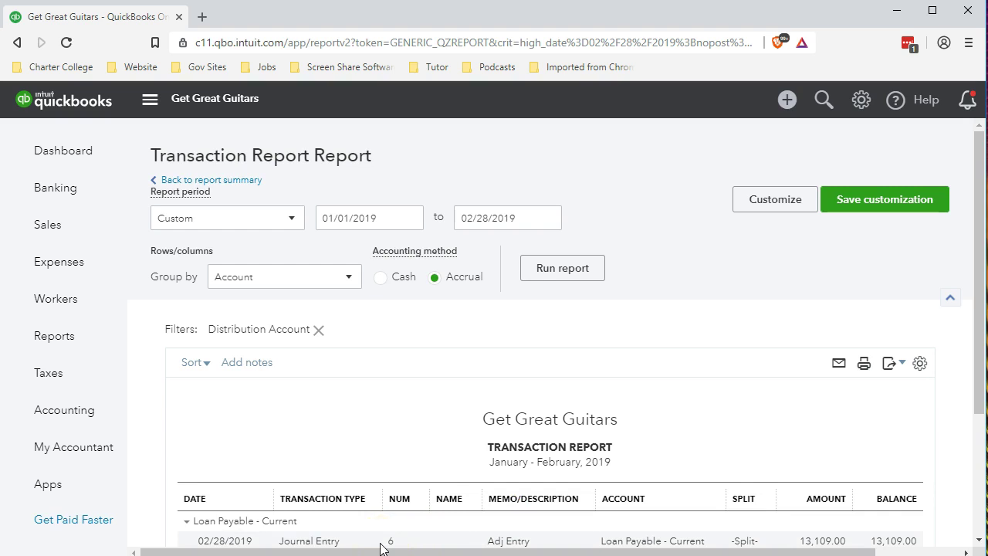
{"action": "left_click", "coordinate": [380, 547]}
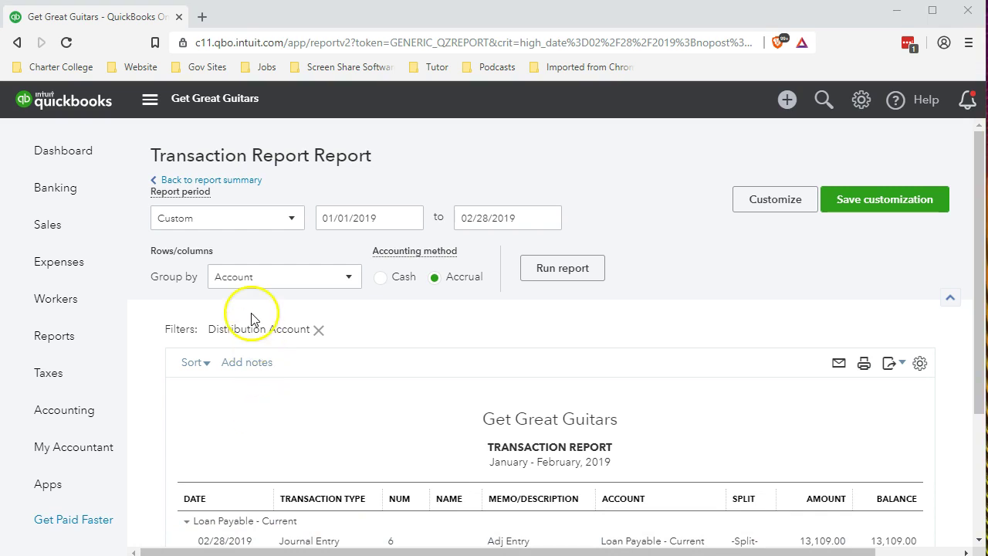
{"action": "left_click", "coordinate": [231, 183]}
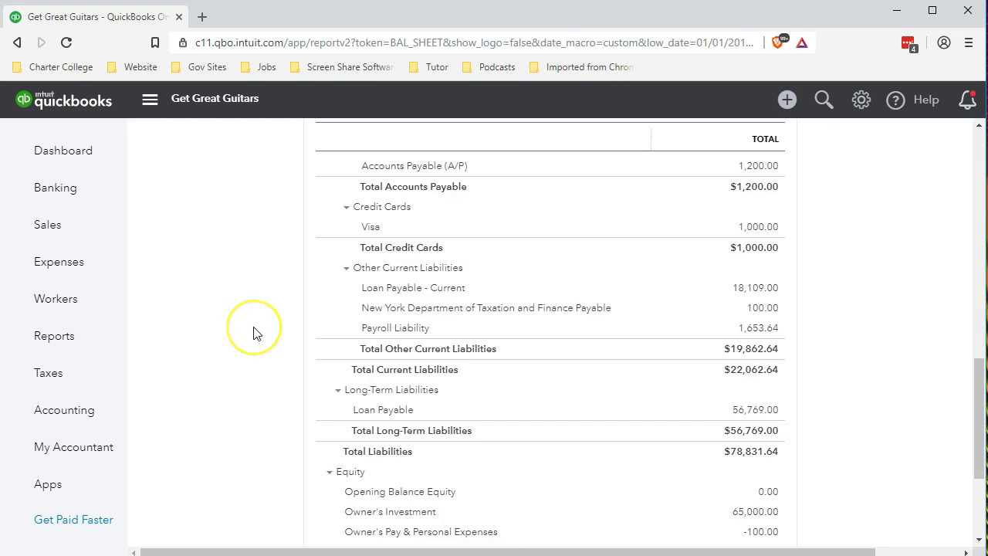
{"action": "left_click", "coordinate": [256, 340]}
{"action": "left_click", "coordinate": [51, 349]}
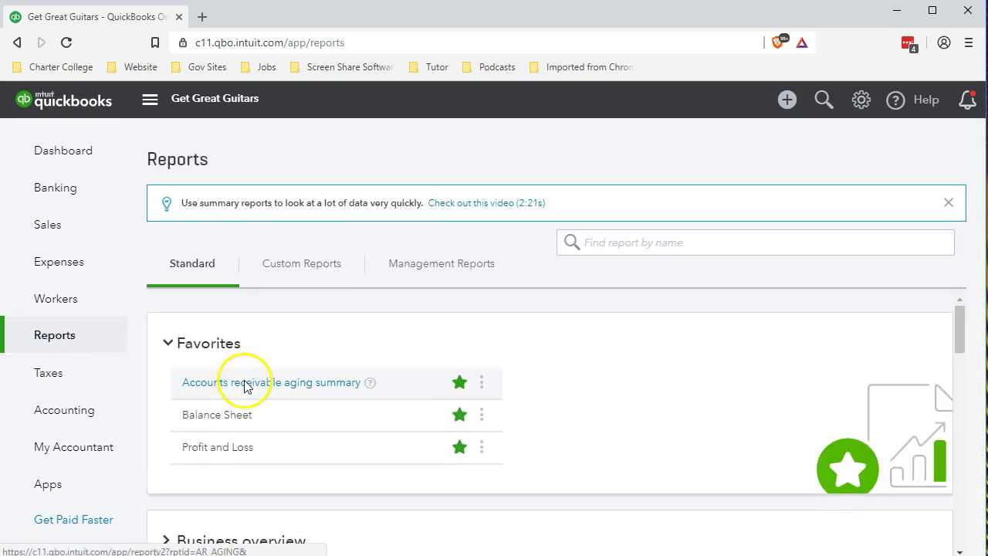
- Open the full Chart of Accounts list
{"action": "left_click", "coordinate": [61, 413]}
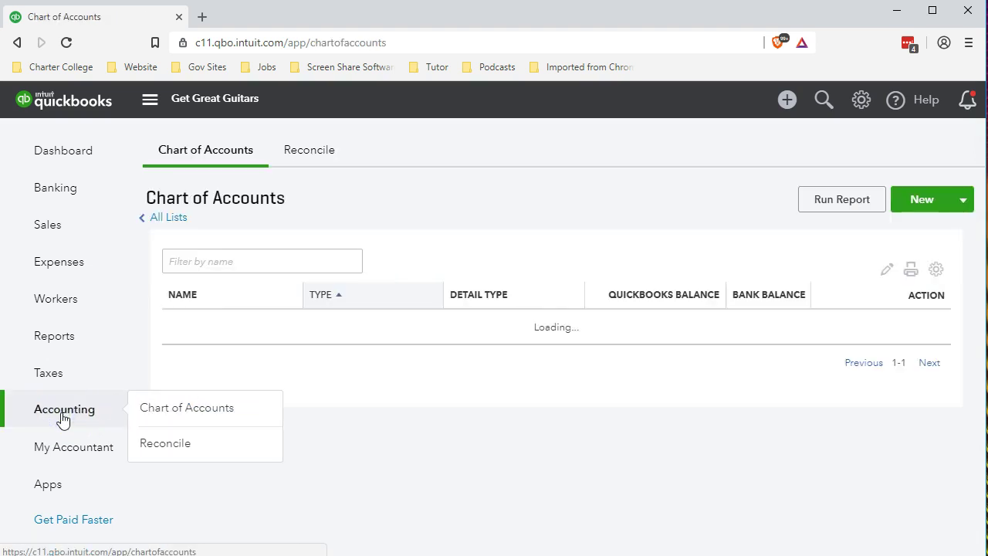
{"action": "left_click", "coordinate": [188, 162]}
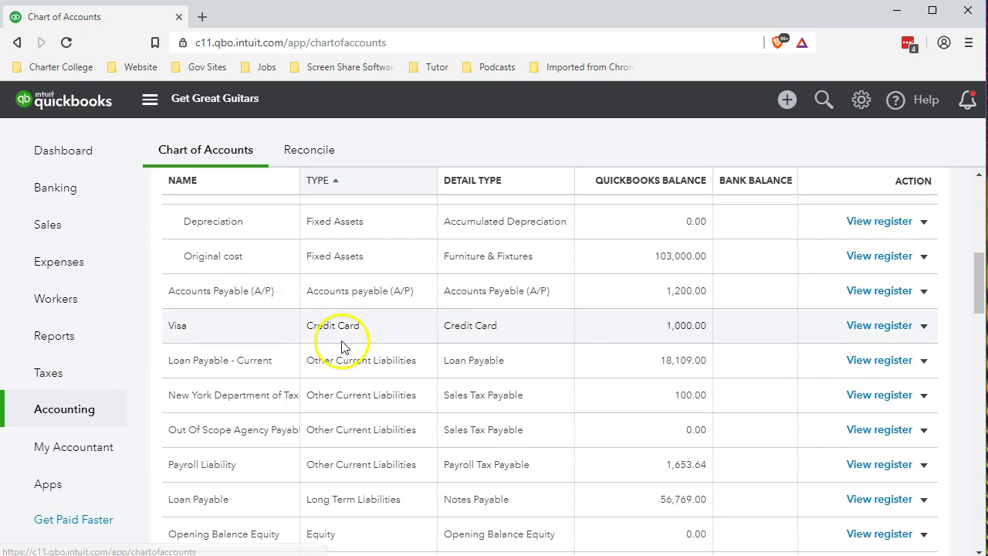
{"action": "scroll", "coordinate": [342, 346], "scroll_direction": "up", "scroll_amount": 6}
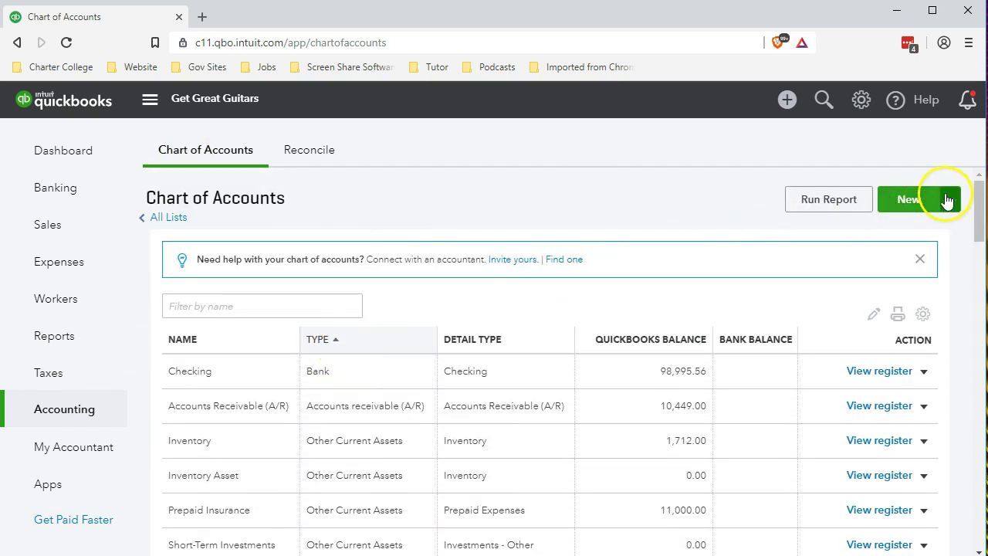
- Create and save a new Other Current Liabilities account named 'Interest Payable'
{"action": "left_click", "coordinate": [910, 201]}
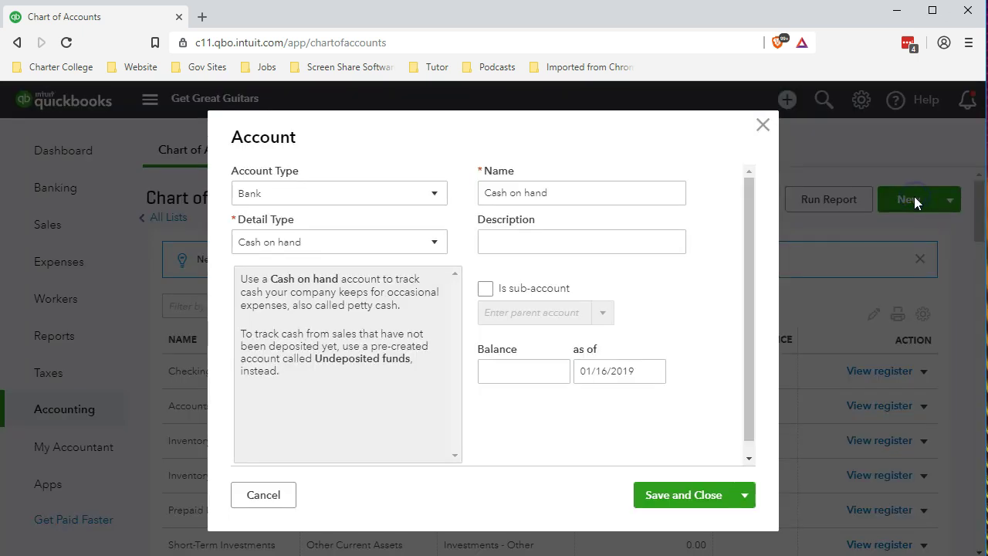
{"action": "left_click", "coordinate": [435, 195]}
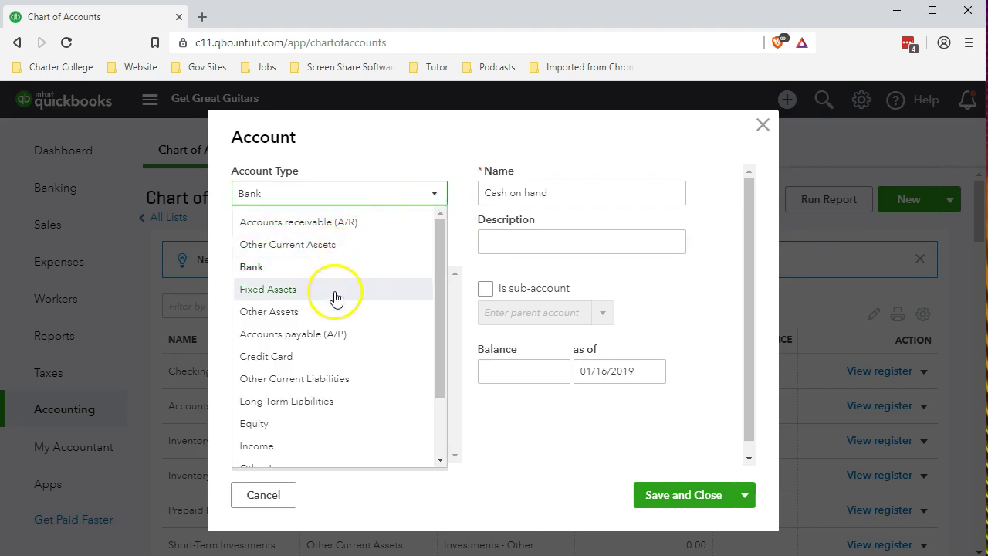
{"action": "left_click", "coordinate": [305, 388]}
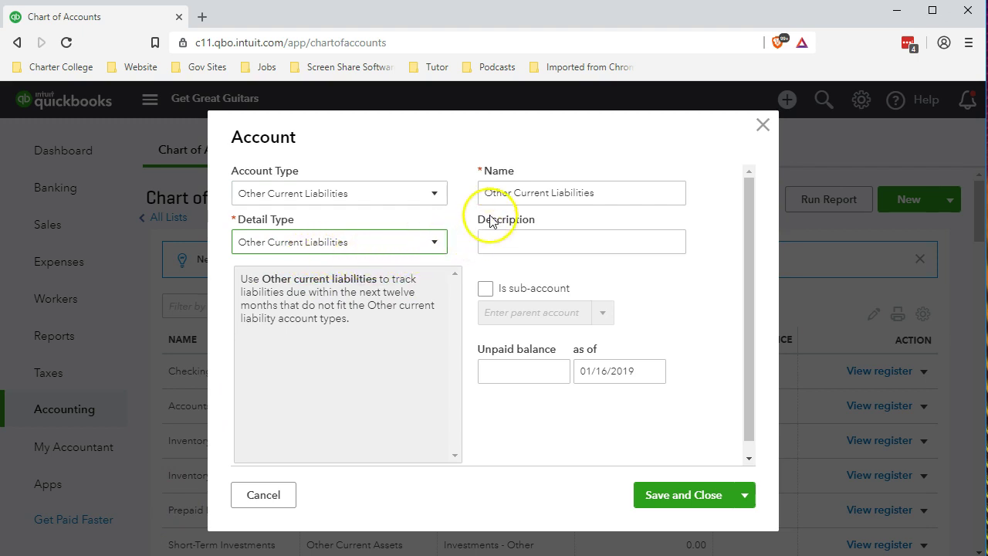
{"action": "left_click_drag", "start_coordinate": [595, 192], "coordinate": [445, 189]}
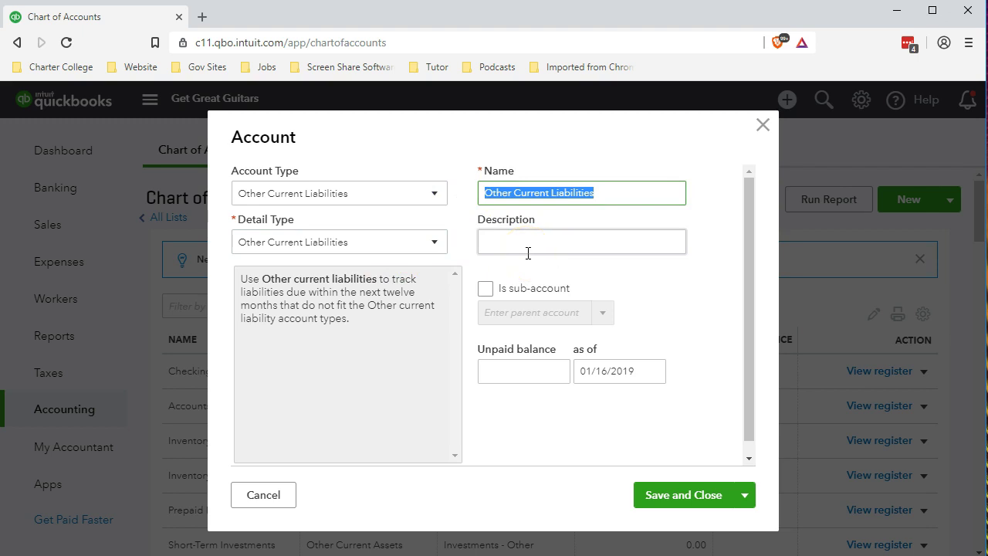
{"action": "type", "text": "Inte"}
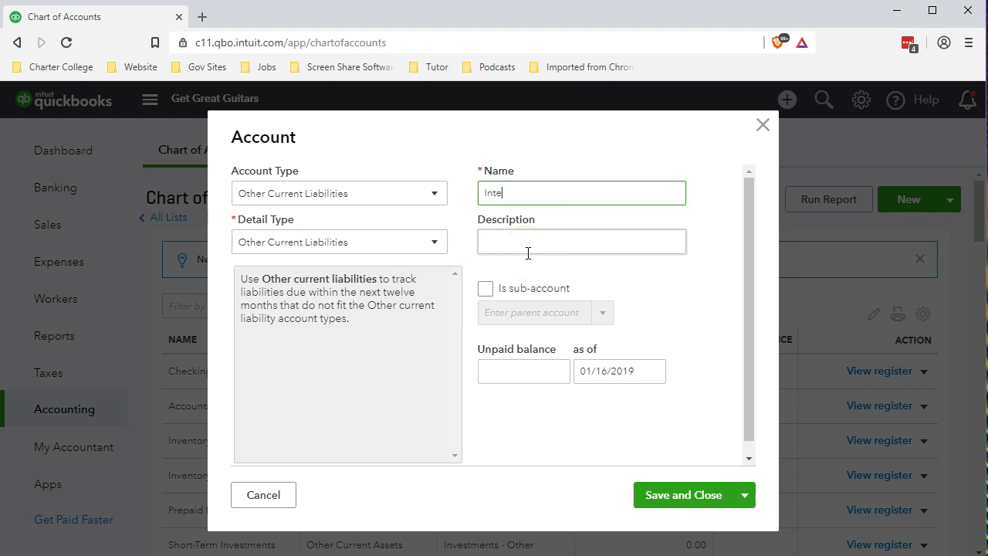
{"action": "type", "text": "rest Payable"}
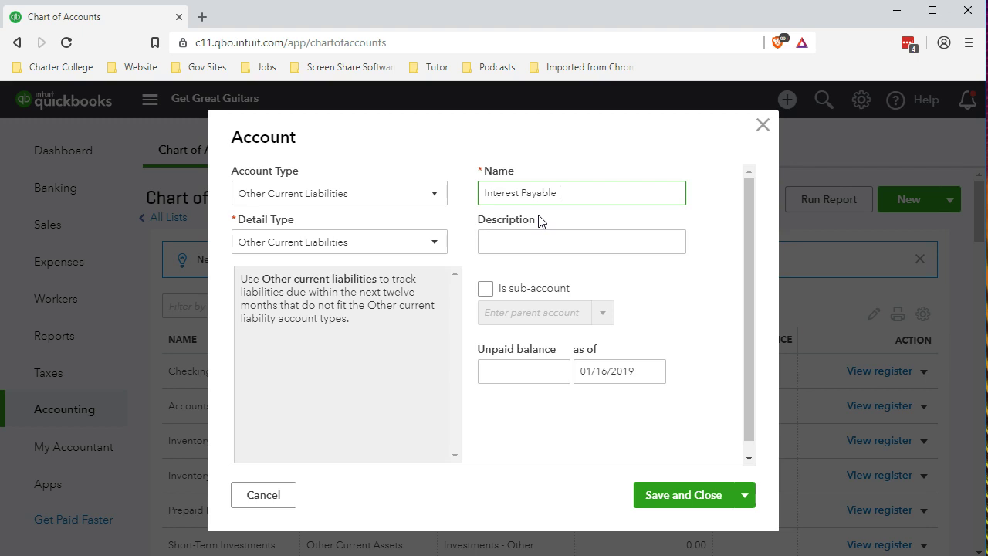
{"action": "left_click", "coordinate": [695, 501]}
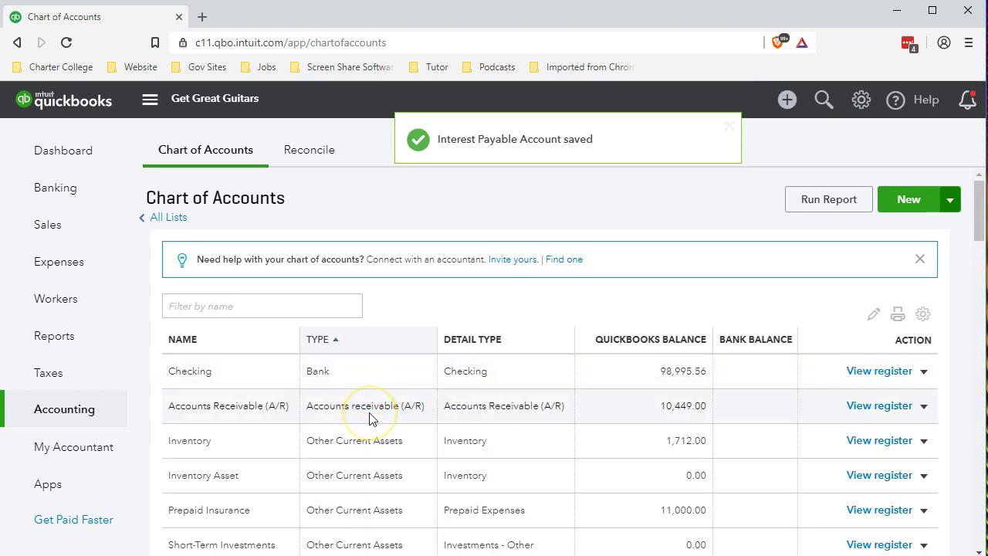
- Find Interest Payable's 0.00 balance in the Chart of Accounts and open its register
{"action": "scroll", "coordinate": [369, 416], "scroll_direction": "down", "scroll_amount": 3}
{"action": "scroll", "coordinate": [371, 417], "scroll_direction": "down", "scroll_amount": 1}
{"action": "scroll", "coordinate": [371, 417], "scroll_direction": "up", "scroll_amount": 1}
{"action": "left_click", "coordinate": [371, 204]}
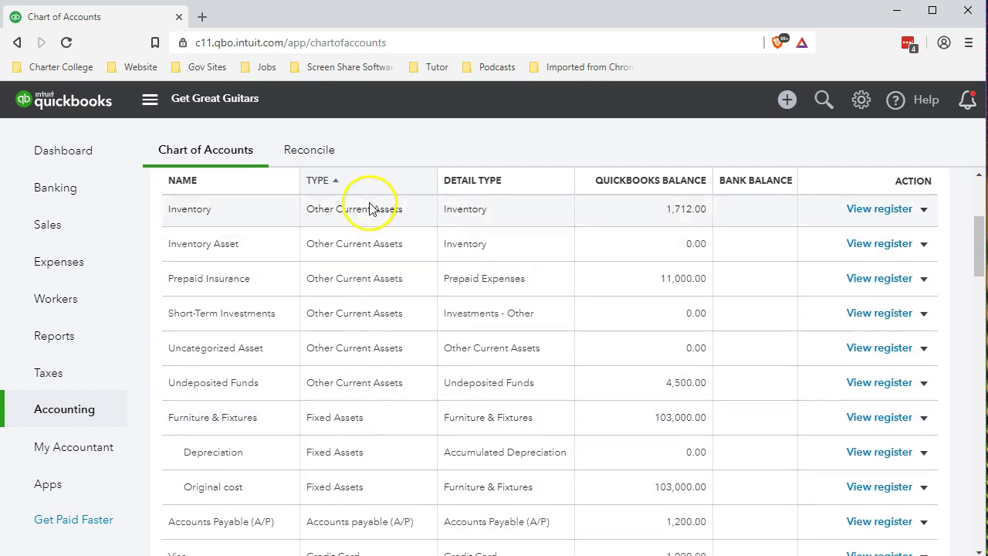
{"action": "scroll", "coordinate": [379, 332], "scroll_direction": "down", "scroll_amount": 3}
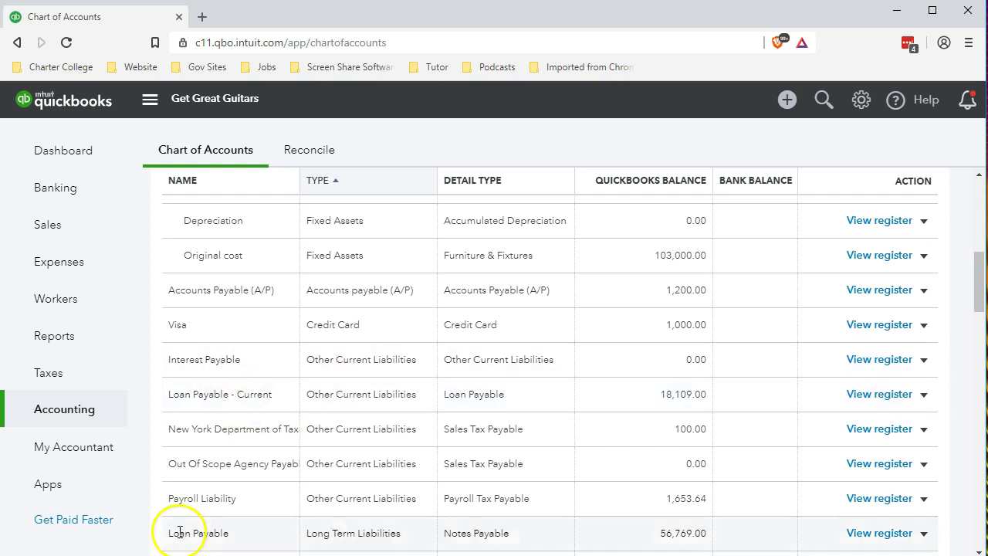
{"action": "scroll", "coordinate": [353, 435], "scroll_direction": "up", "scroll_amount": 3}
{"action": "scroll", "coordinate": [351, 436], "scroll_direction": "down", "scroll_amount": 2}
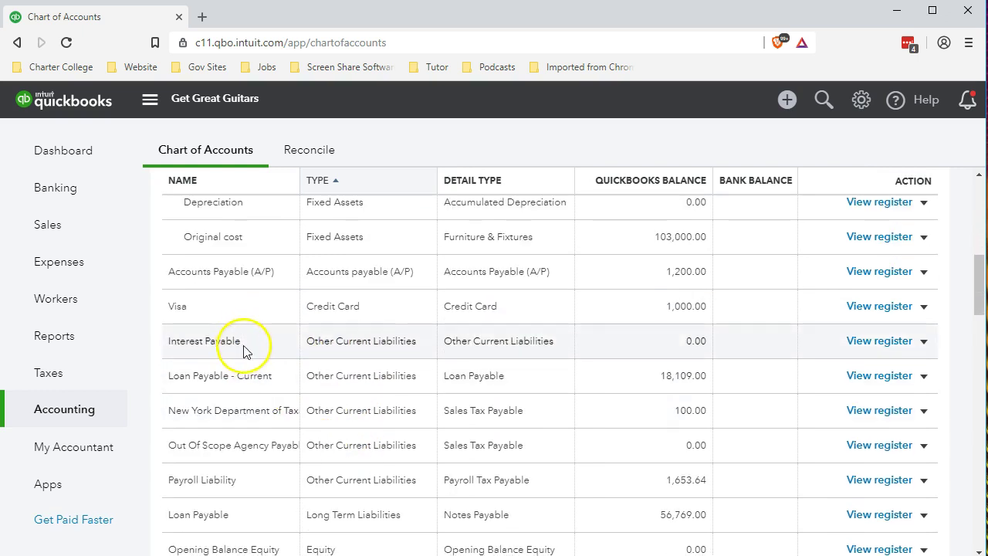
{"action": "left_click", "coordinate": [895, 347]}
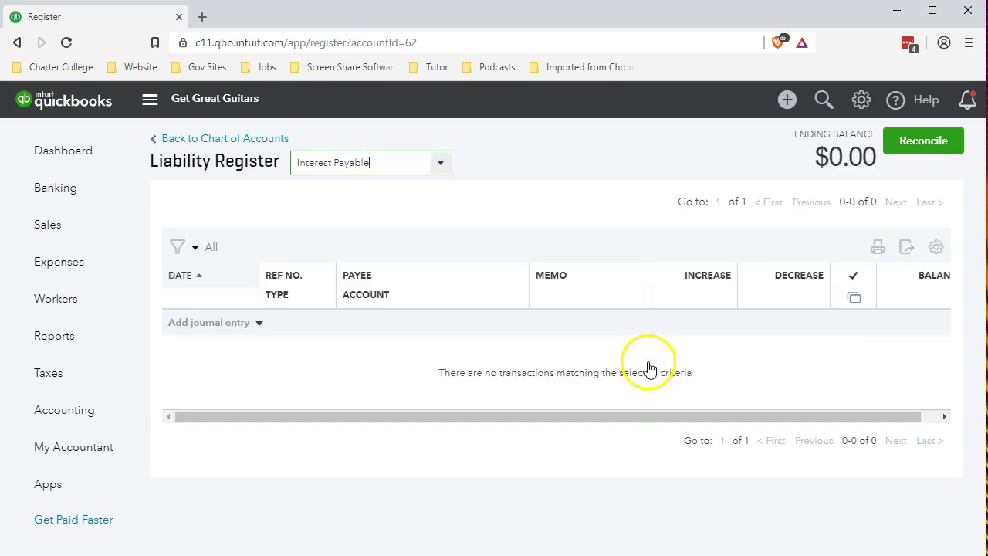
- Start a register journal entry dated 02/28/19 with memo 'Adj Entry' and a 25.00 increase
{"action": "left_click", "coordinate": [256, 323]}
{"action": "left_click", "coordinate": [234, 377]}
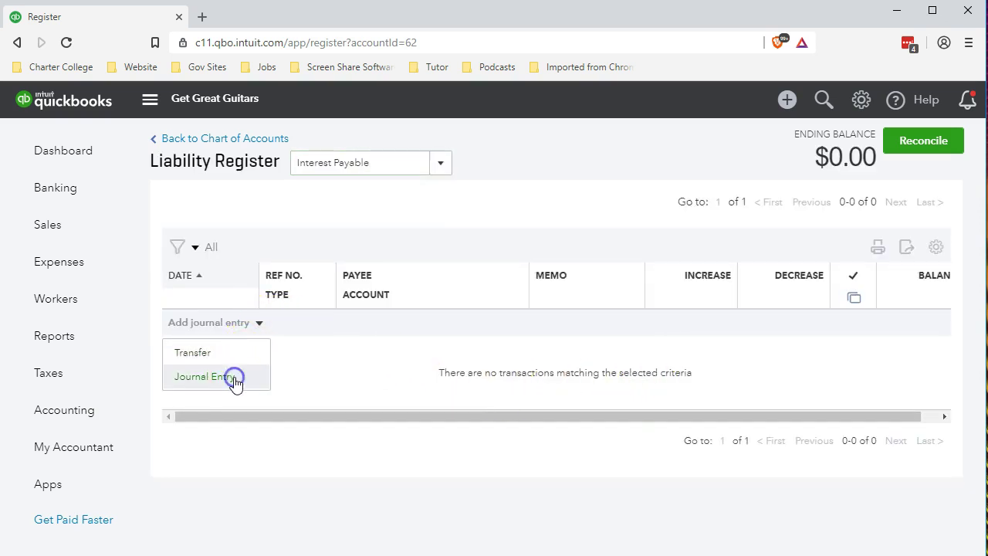
{"action": "type", "text": "022819"}
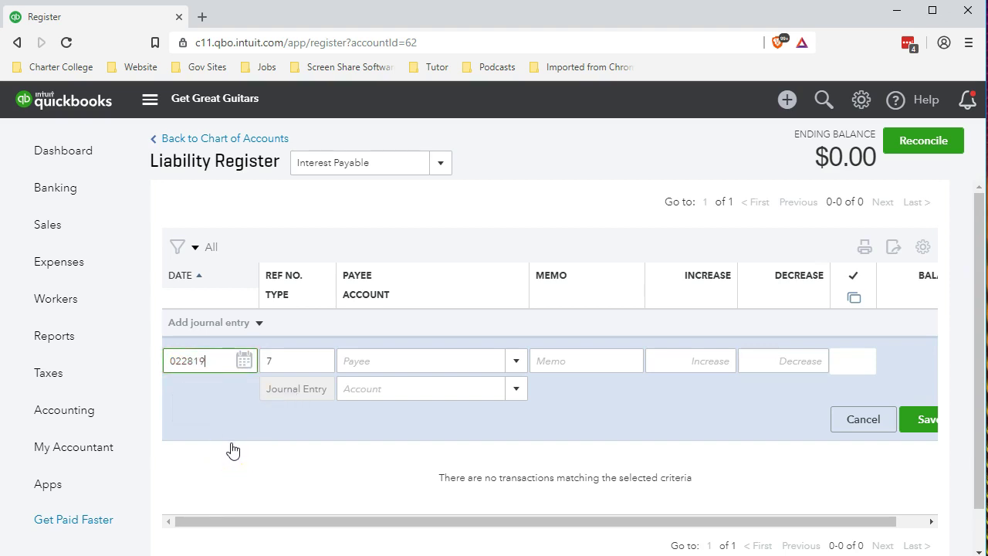
{"action": "key", "text": "Tab"}
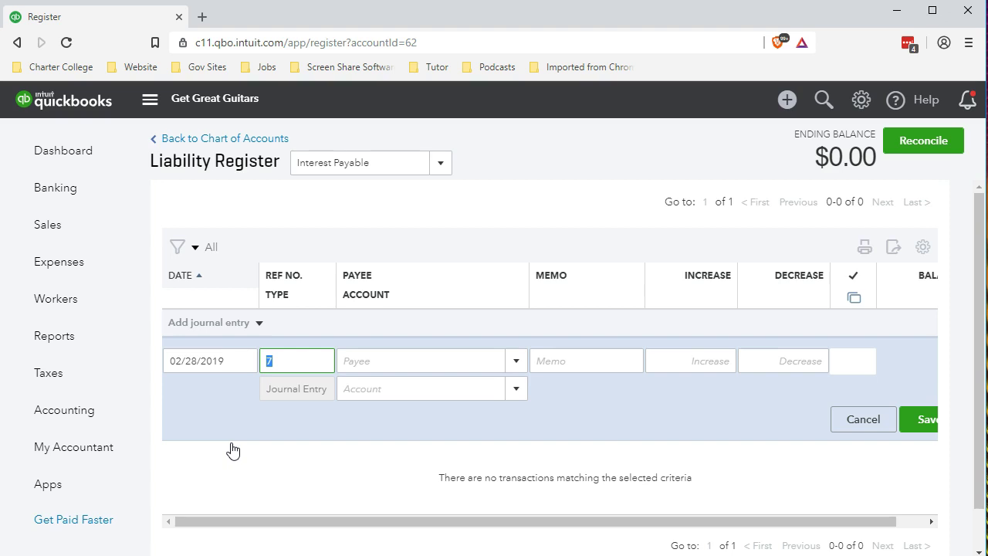
{"action": "key", "text": "Tab"}
{"action": "key", "text": "Tab"}
{"action": "type", "text": "Ad"}
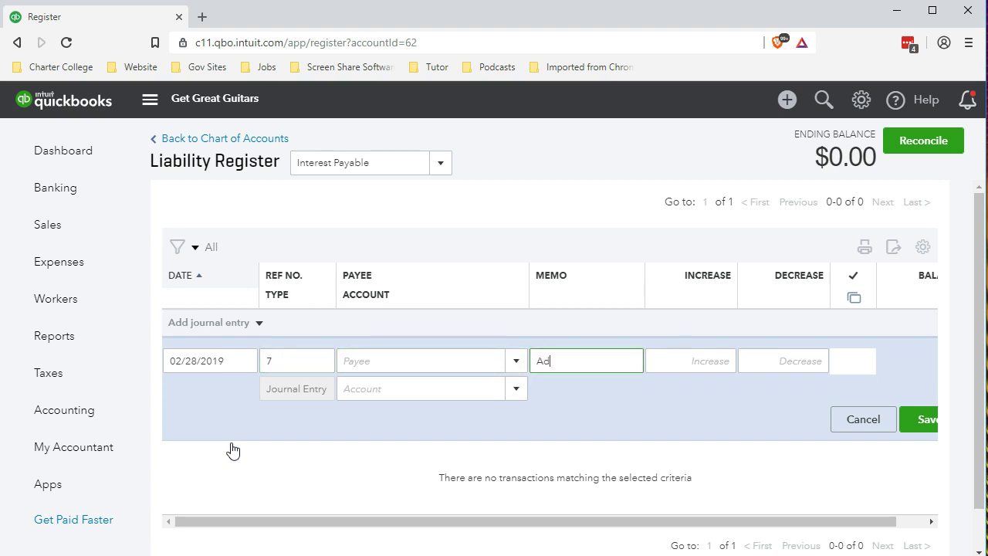
{"action": "type", "text": "j Entry"}
{"action": "key", "text": "Tab"}
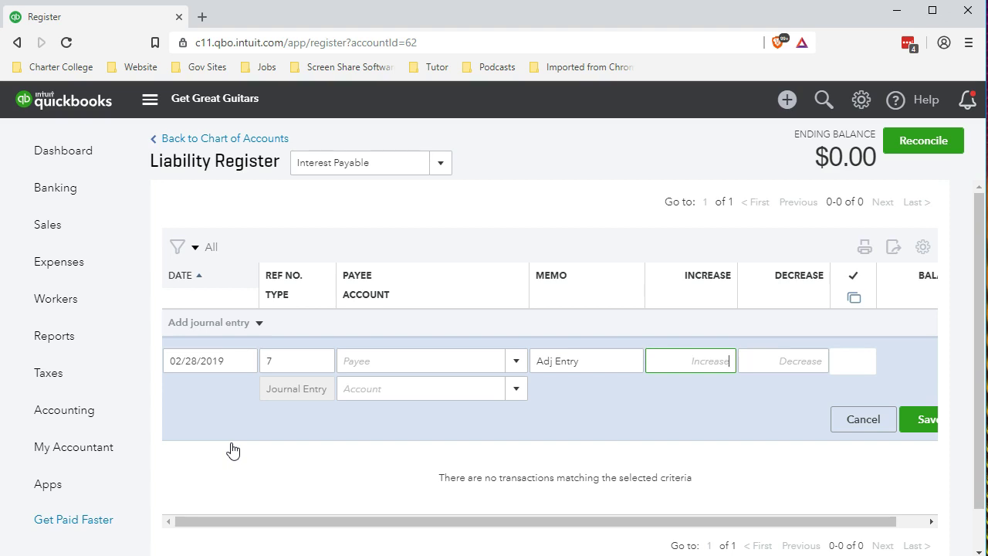
{"action": "type", "text": "25.00"}
{"action": "key", "text": "Tab"}
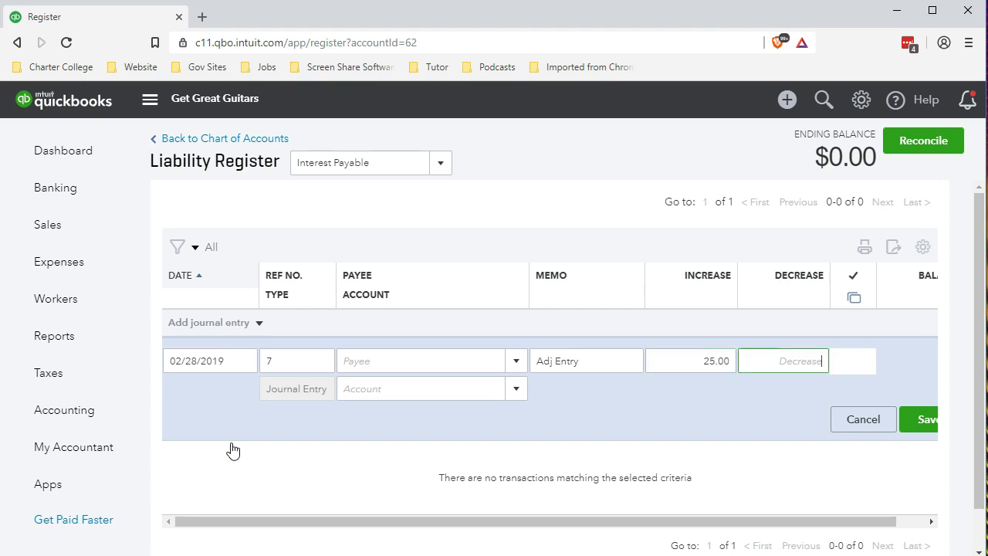
{"action": "key", "text": "Tab"}
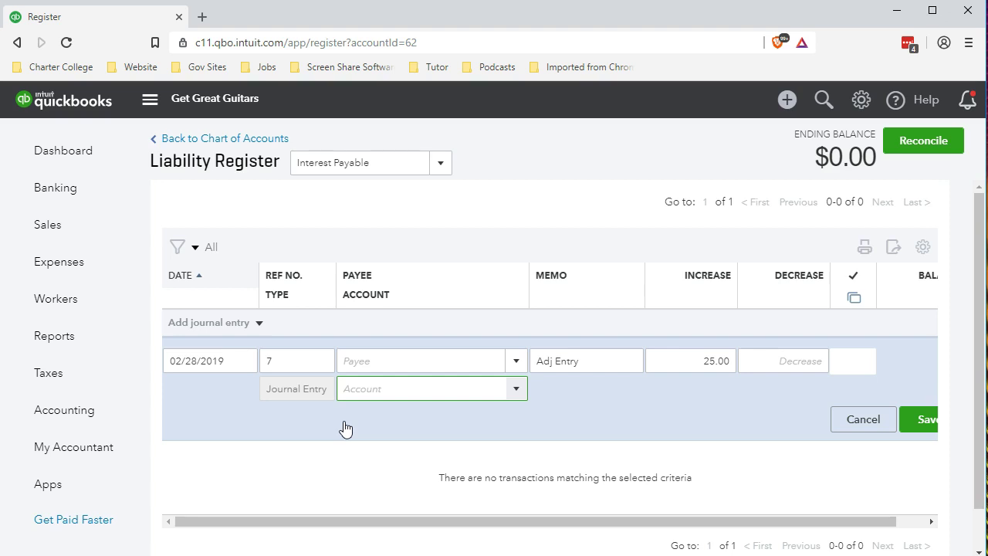
- Set Interest Paid as the offsetting account and save the journal entry
{"action": "type", "text": "en"}
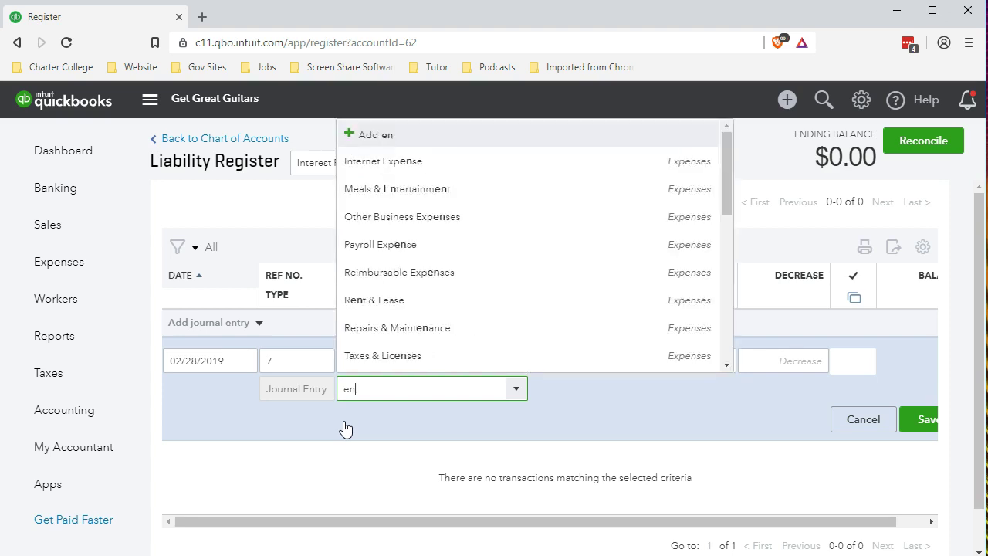
{"action": "key", "text": "BackSpace"}
{"action": "type", "text": "Ine"}
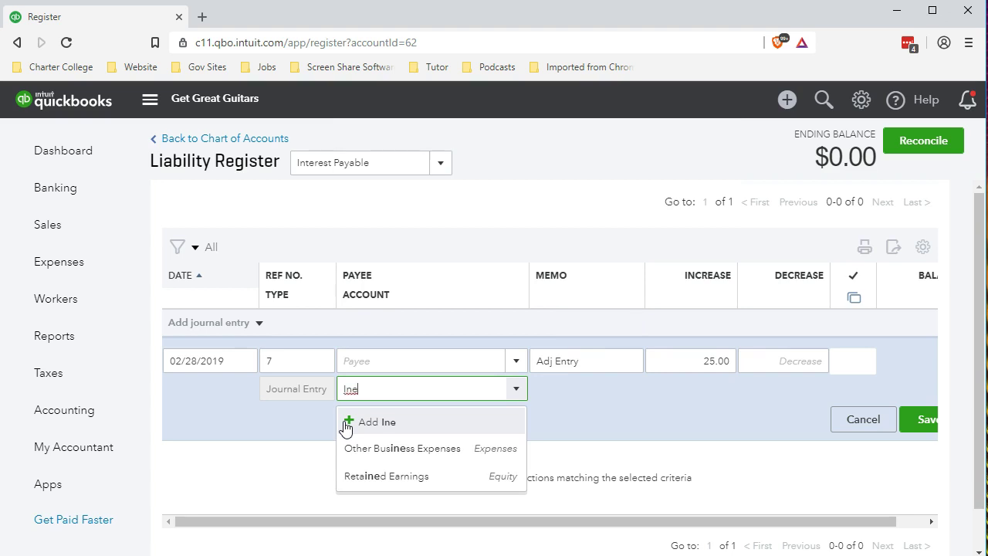
{"action": "key", "text": "BackSpace"}
{"action": "type", "text": "terest Paid"}
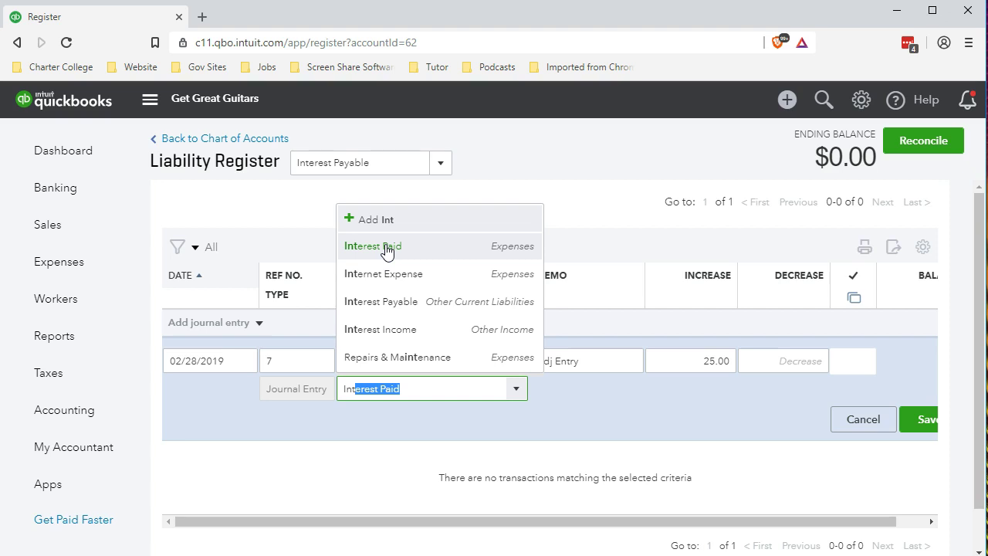
{"action": "left_click", "coordinate": [386, 247]}
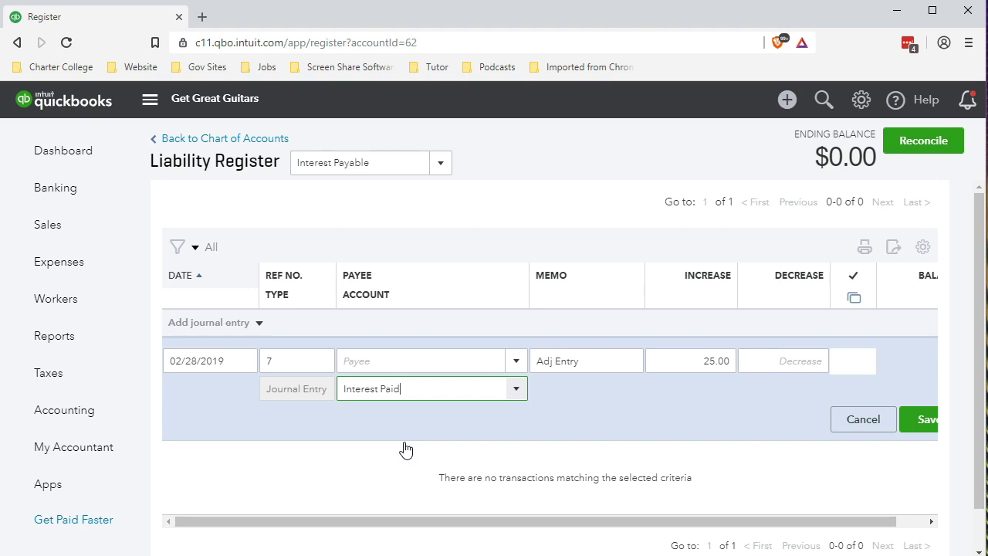
{"action": "left_click", "coordinate": [926, 421]}
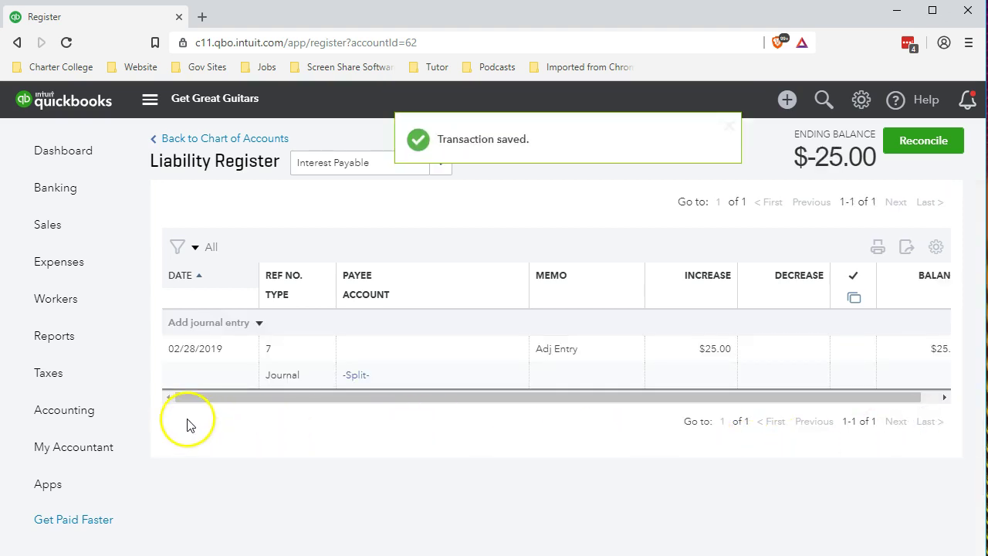
{"action": "left_click", "coordinate": [78, 337]}
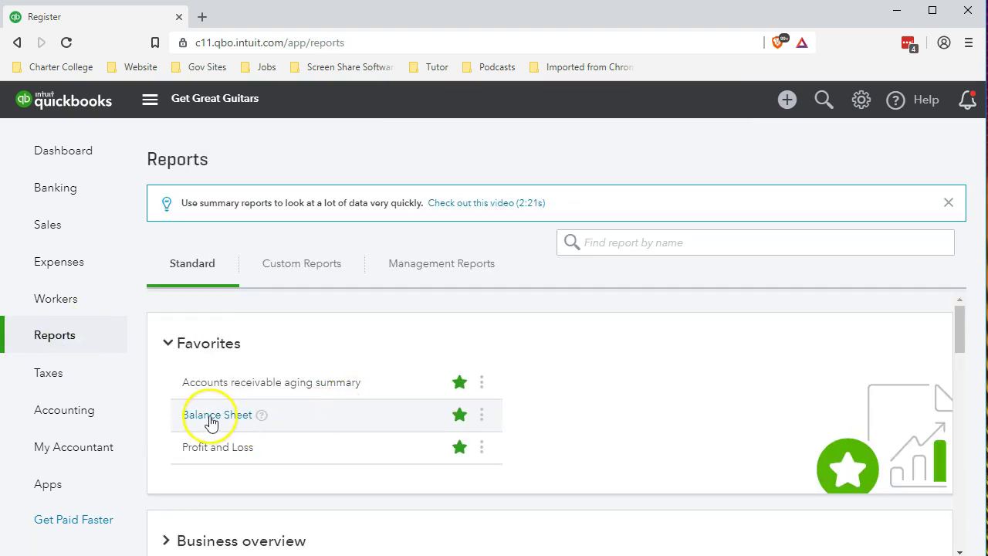
- Run the Balance Sheet report for 01/01/2019 to 02/28/2019
{"action": "left_click", "coordinate": [210, 420]}
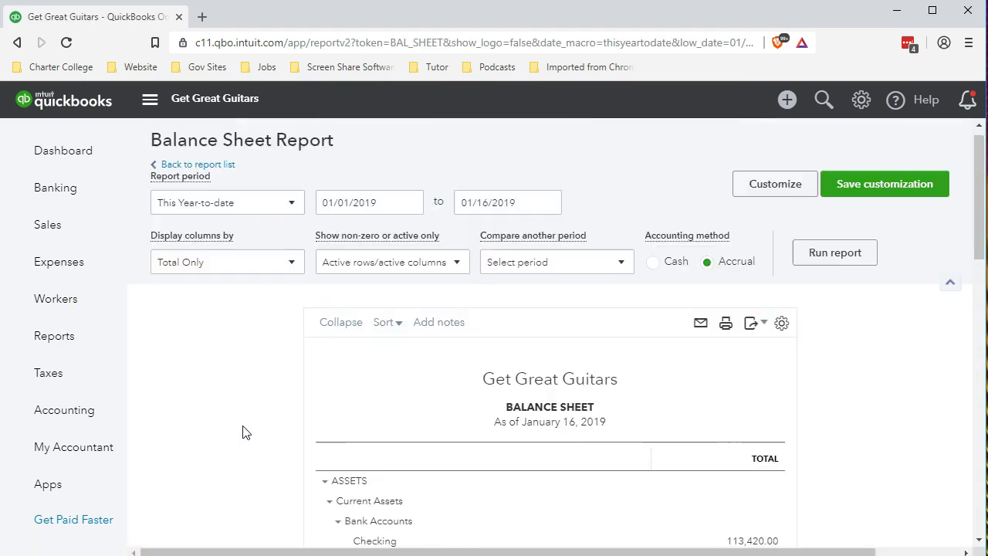
{"action": "left_click_drag", "start_coordinate": [395, 221], "coordinate": [286, 210]}
{"action": "type", "text": "01/01/2019"}
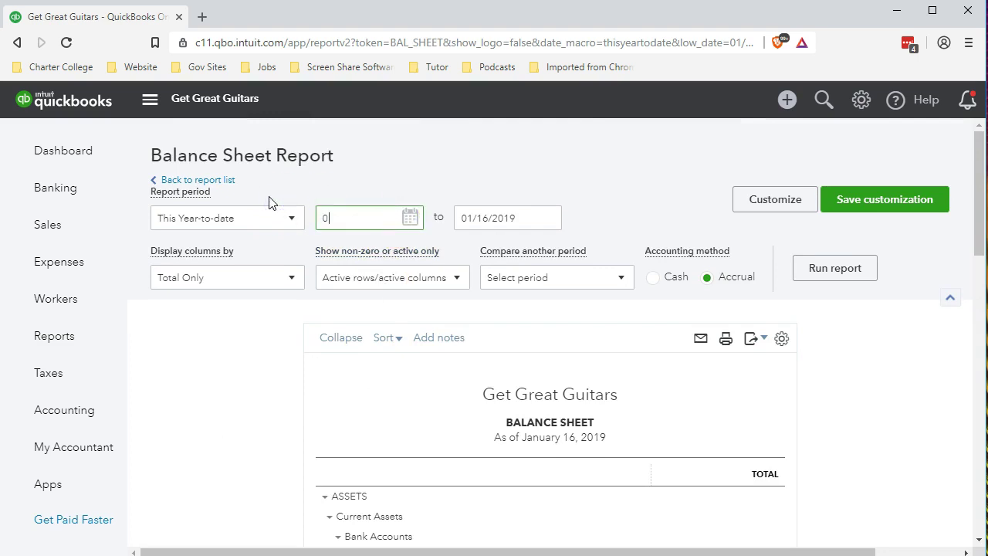
{"action": "key", "text": "Tab"}
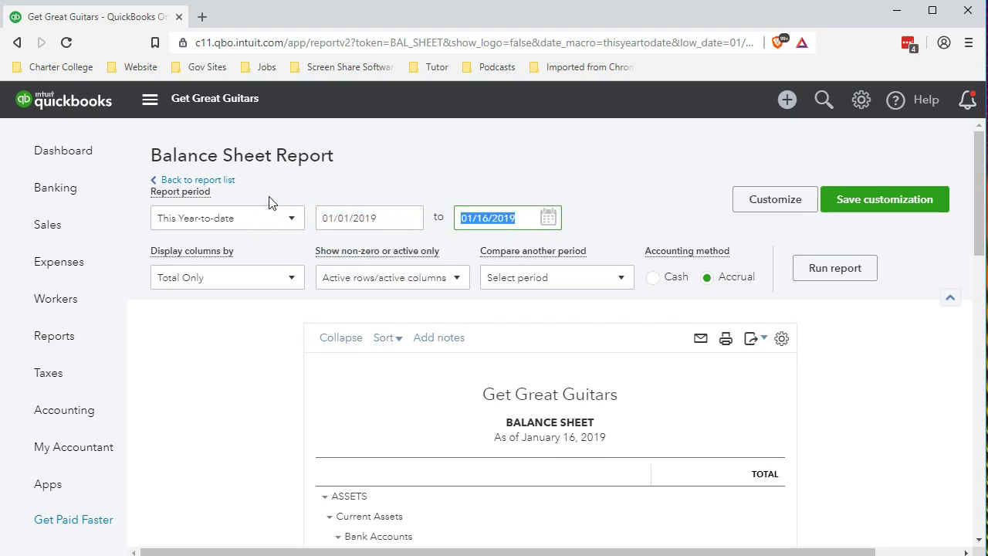
{"action": "type", "text": "02/28/2019"}
{"action": "key", "text": "Tab"}
{"action": "left_click", "coordinate": [295, 200]}
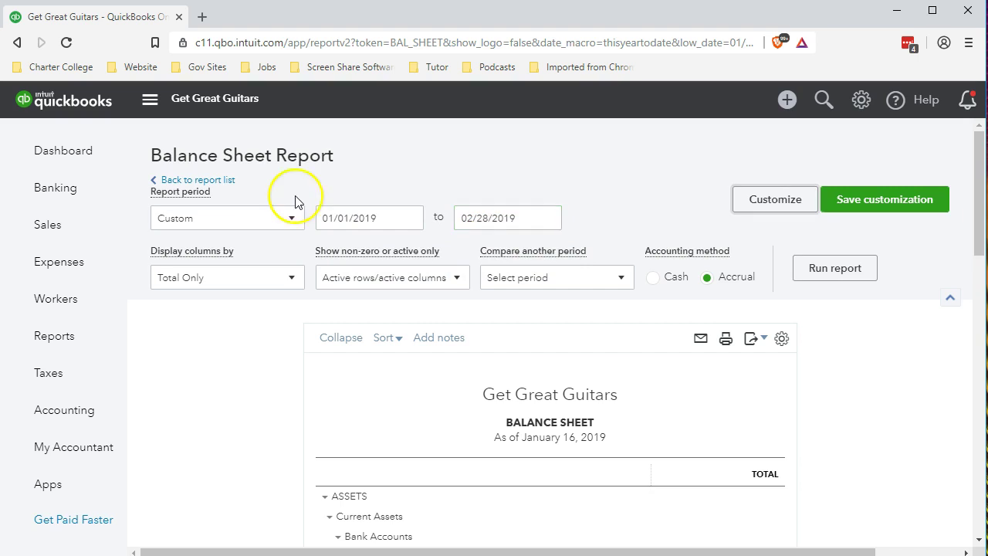
{"action": "left_click", "coordinate": [839, 268]}
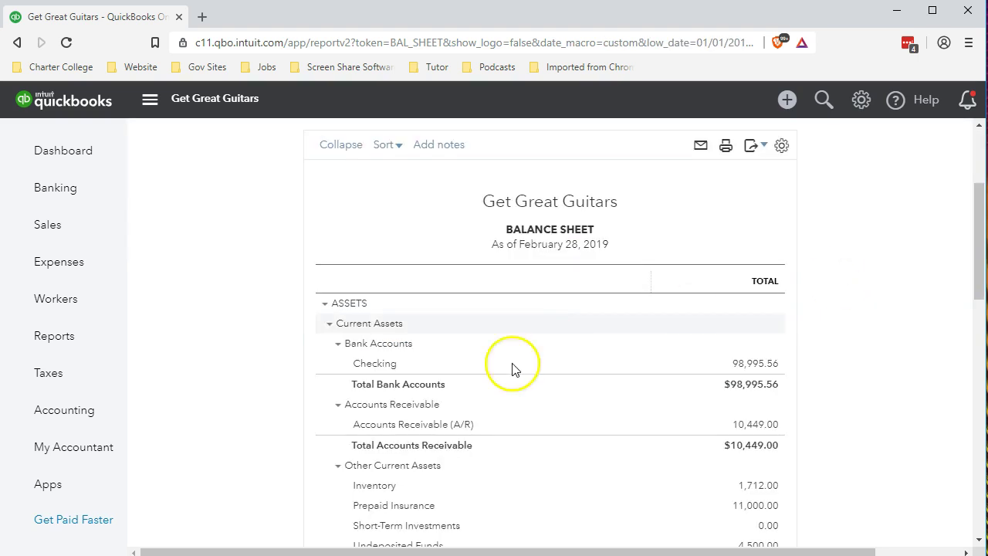
- Drill into Interest Payable's 25.00 transactions and return to the balance sheet summary
{"action": "scroll", "coordinate": [267, 468], "scroll_direction": "down", "scroll_amount": 5}
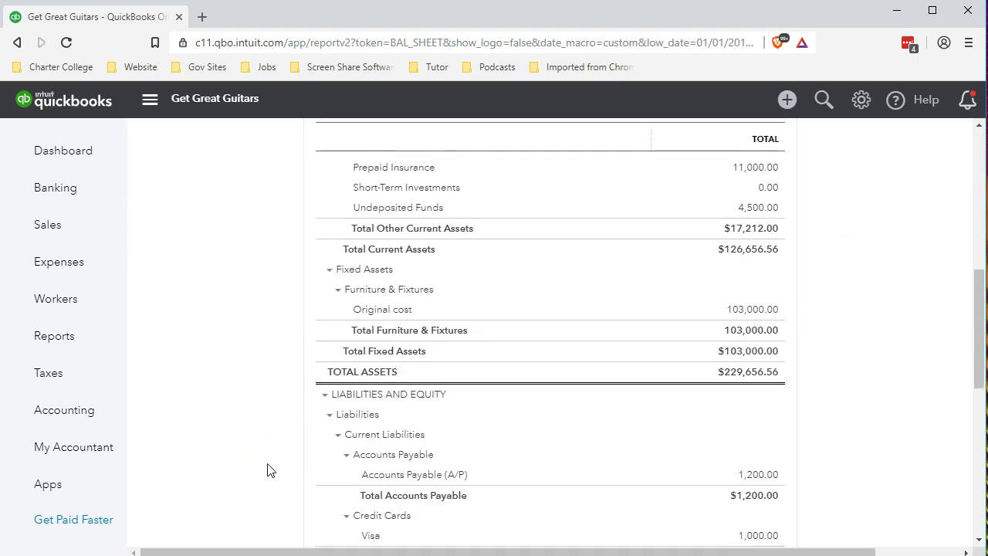
{"action": "scroll", "coordinate": [267, 469], "scroll_direction": "down", "scroll_amount": 3}
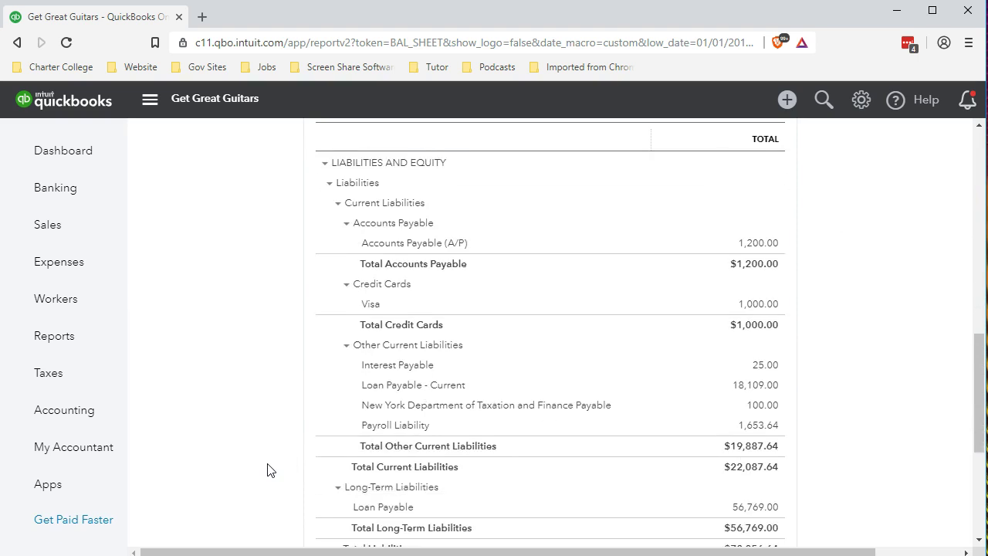
{"action": "left_click", "coordinate": [768, 367]}
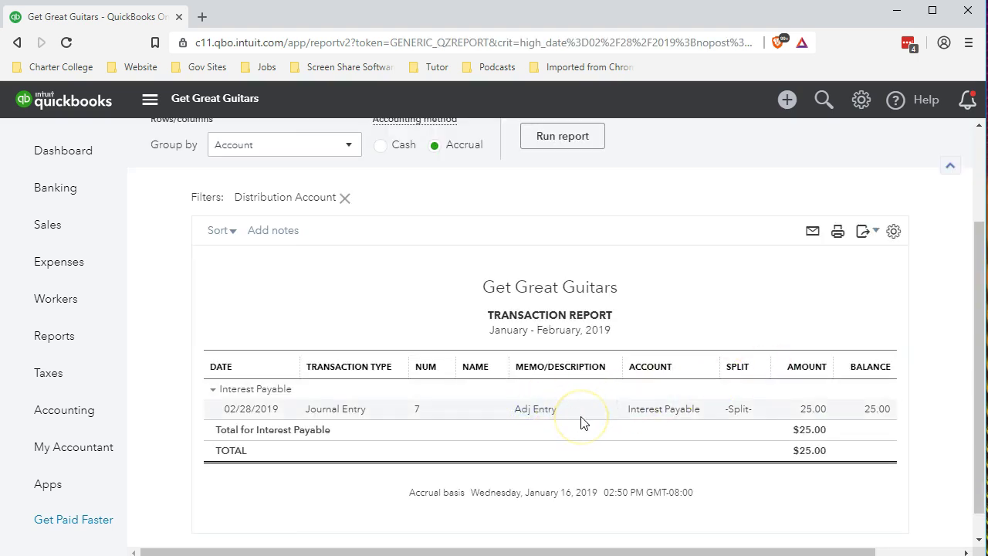
{"action": "scroll", "coordinate": [357, 410], "scroll_direction": "up", "scroll_amount": 3}
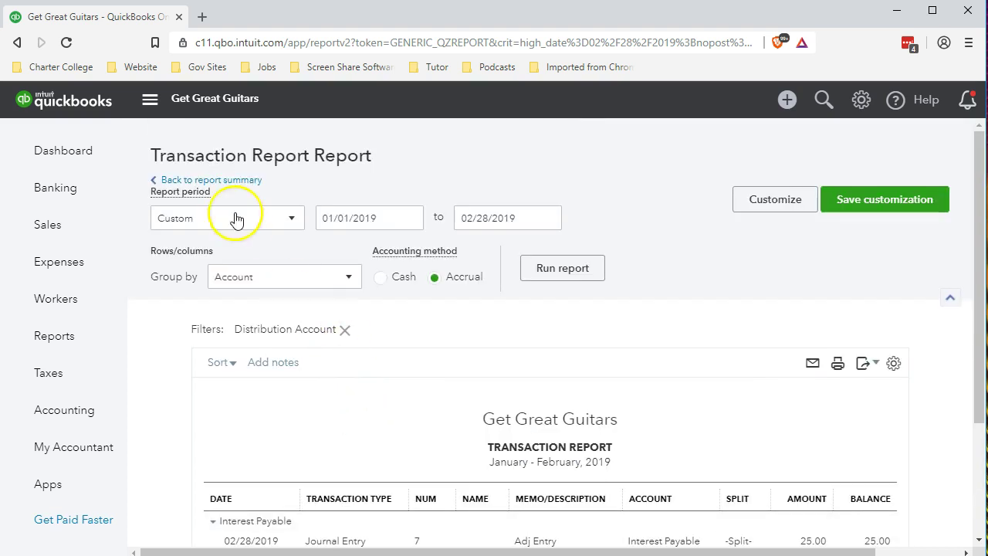
{"action": "left_click", "coordinate": [220, 182]}
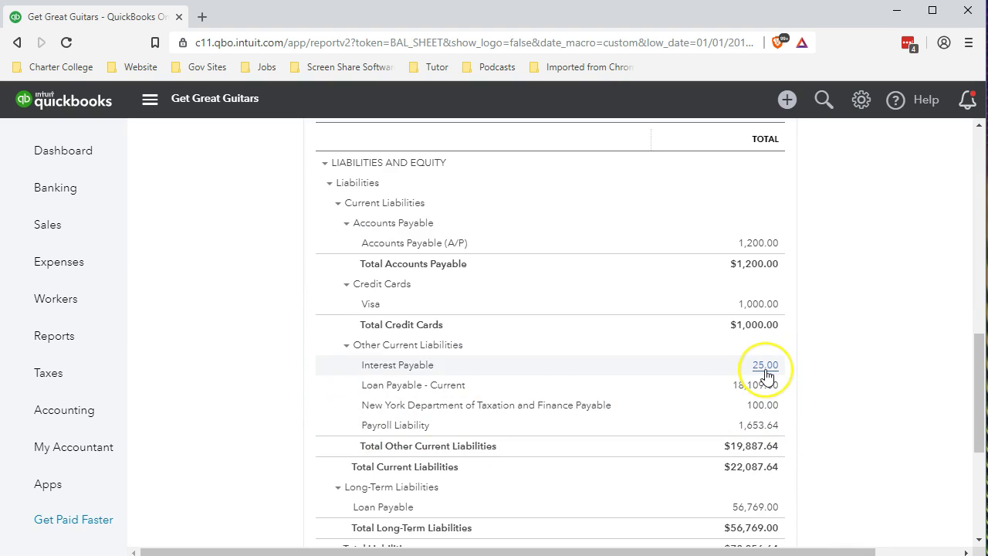
{"action": "left_click", "coordinate": [768, 386]}
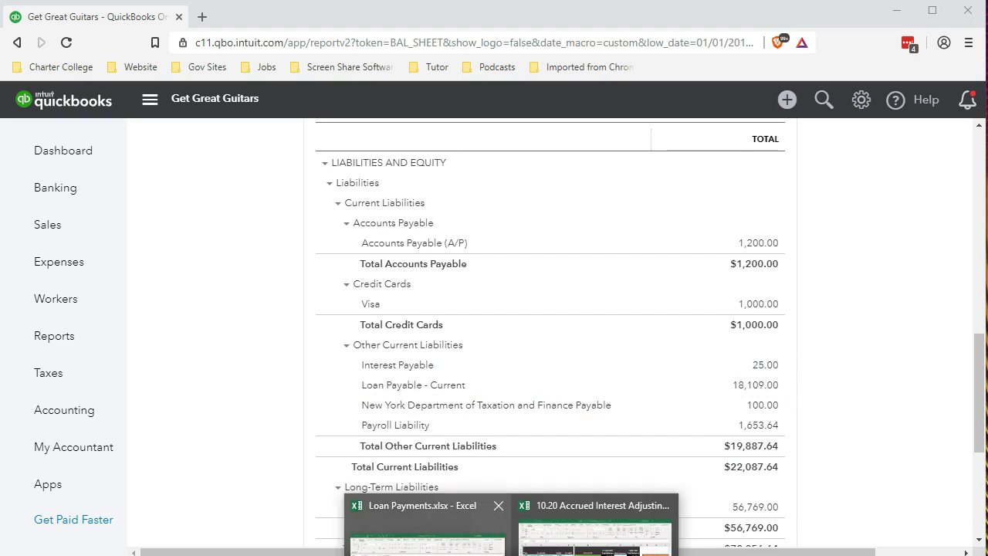
{"action": "left_click", "coordinate": [425, 533]}
{"action": "left_click", "coordinate": [440, 354]}
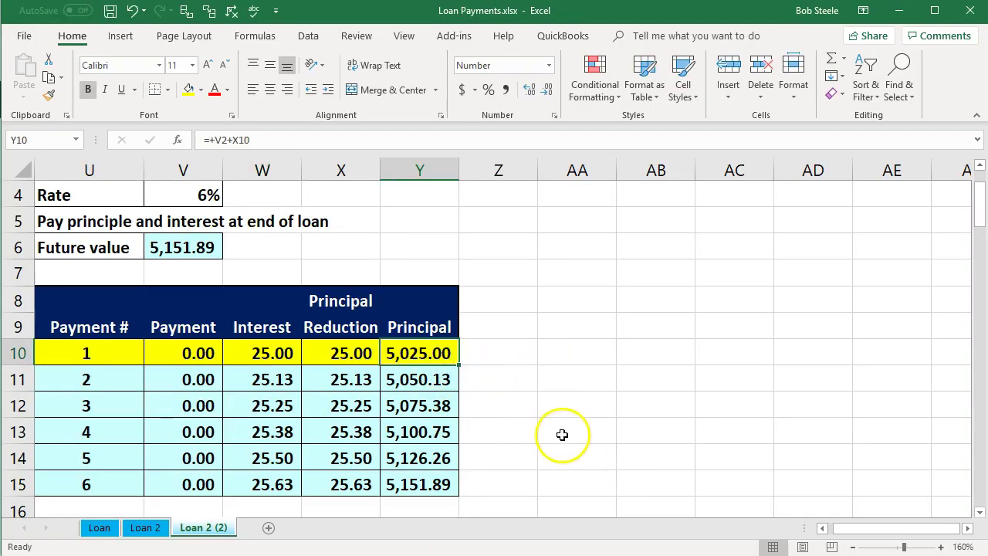
{"action": "left_click", "coordinate": [891, 16]}
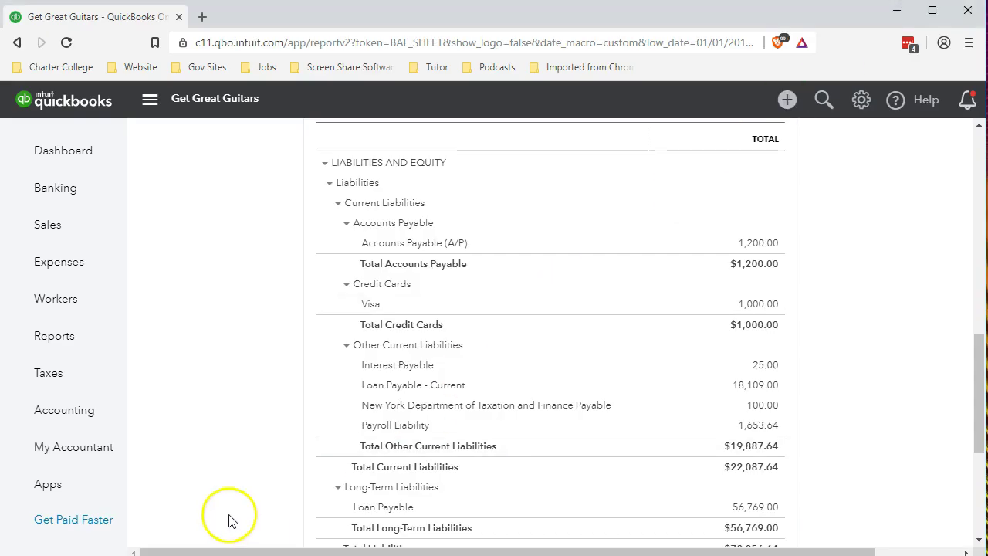
- Duplicate the QuickBooks browser tab and place it beside the original
{"action": "right_click", "coordinate": [133, 21]}
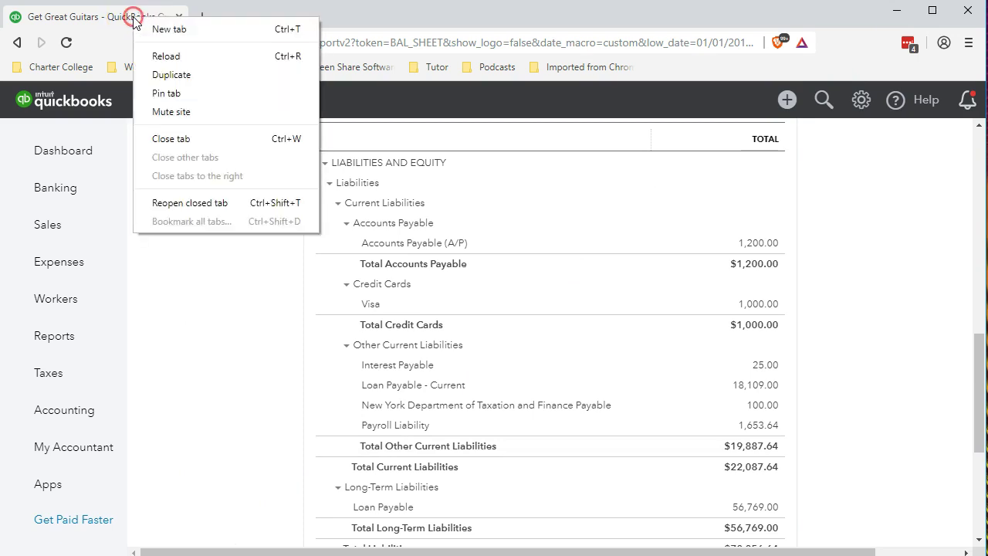
{"action": "left_click", "coordinate": [172, 75]}
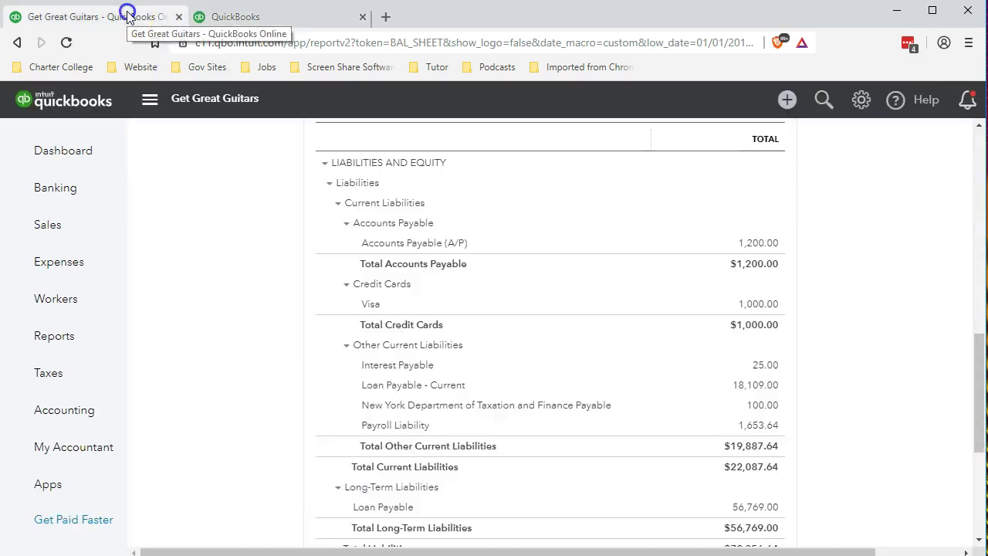
{"action": "left_click_drag", "start_coordinate": [128, 15], "coordinate": [262, 23]}
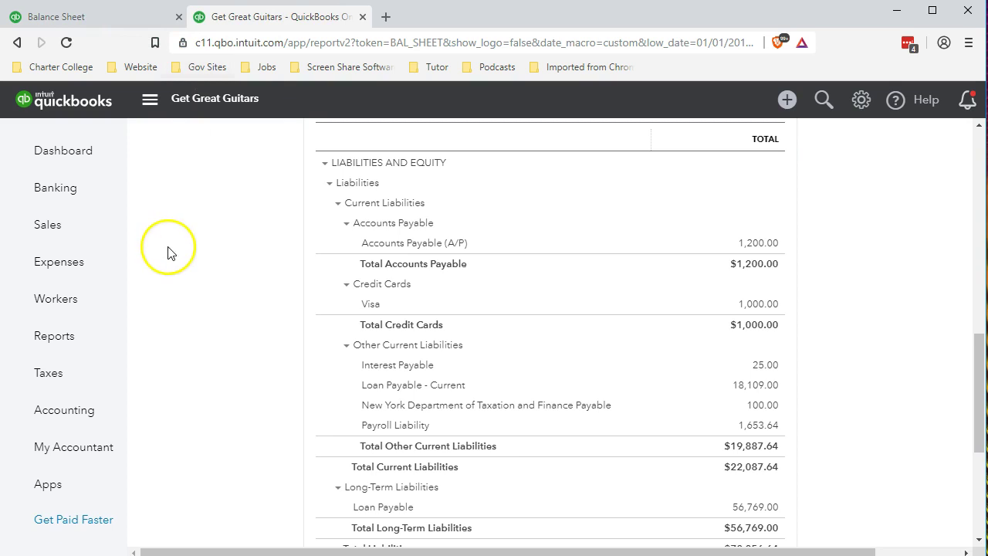
- Run the Profit and Loss report with an end date of 02/28/2019
{"action": "left_click", "coordinate": [72, 340]}
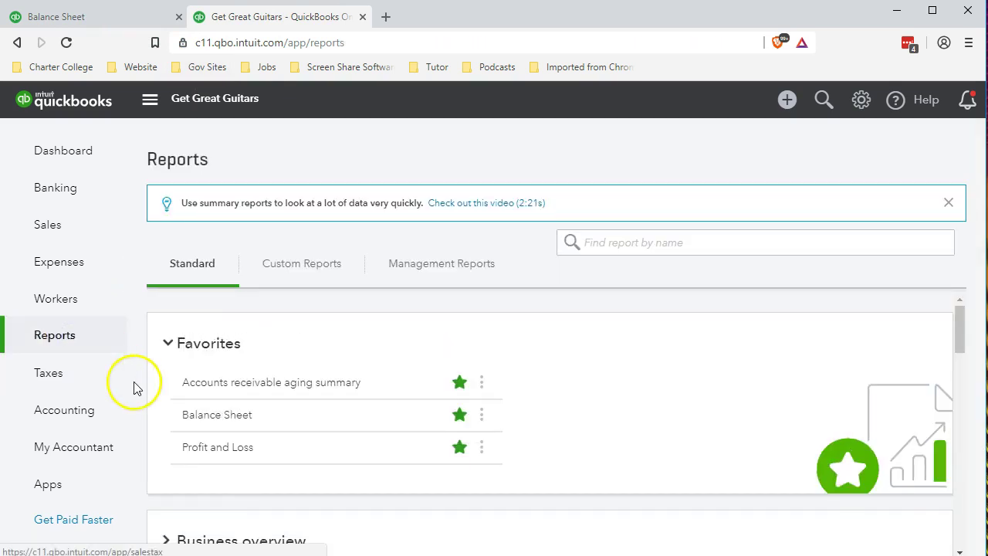
{"action": "left_click", "coordinate": [192, 450]}
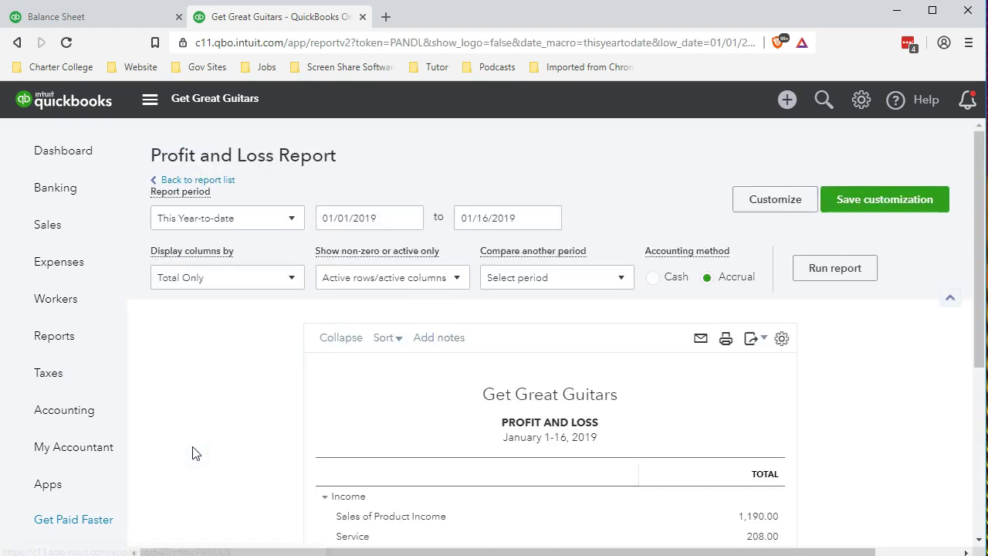
{"action": "left_click", "coordinate": [195, 450]}
{"action": "left_click", "coordinate": [374, 219]}
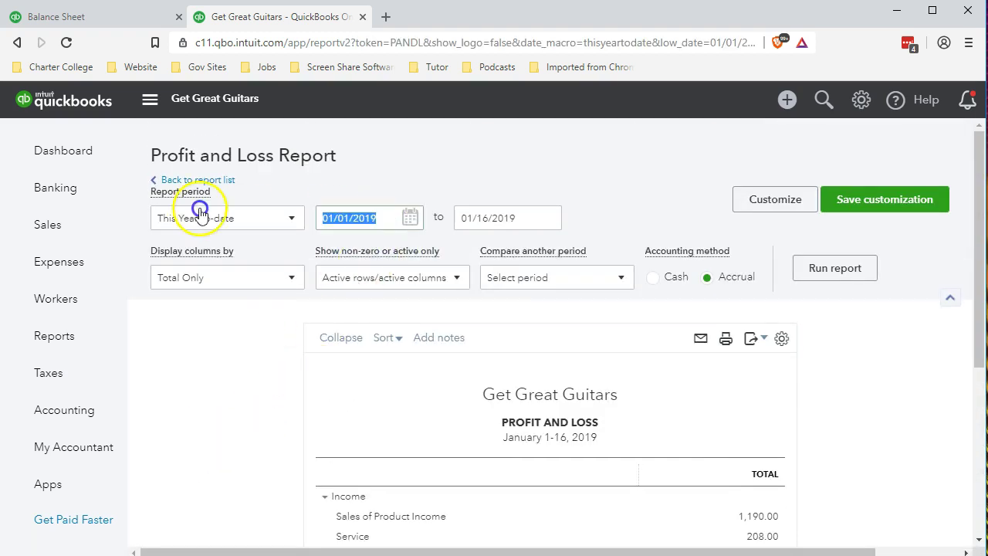
{"action": "type", "text": "02"}
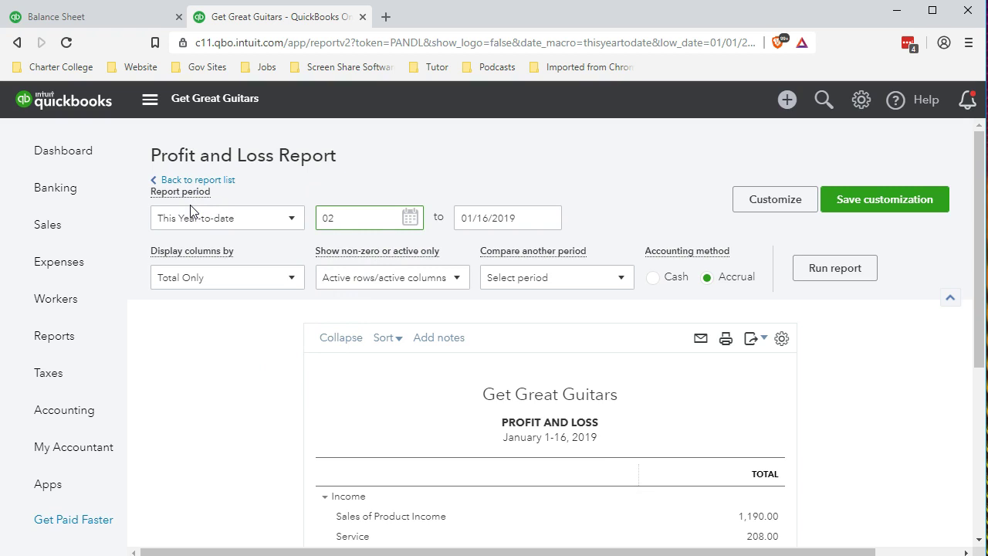
{"action": "type", "text": "012019"}
{"action": "key", "text": "Tab"}
{"action": "type", "text": "02/28/2019"}
{"action": "key", "text": "Tab"}
{"action": "left_click", "coordinate": [816, 278]}
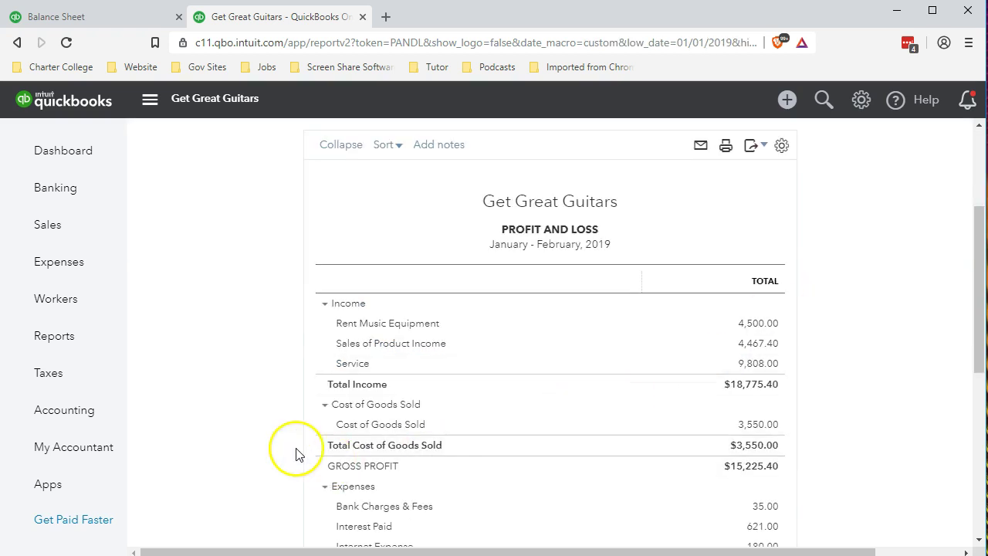
- Open journal entry 7 from the Interest Paid amount in the Profit and Loss report
{"action": "scroll", "coordinate": [278, 447], "scroll_direction": "down", "scroll_amount": 4}
{"action": "scroll", "coordinate": [279, 449], "scroll_direction": "down", "scroll_amount": 1}
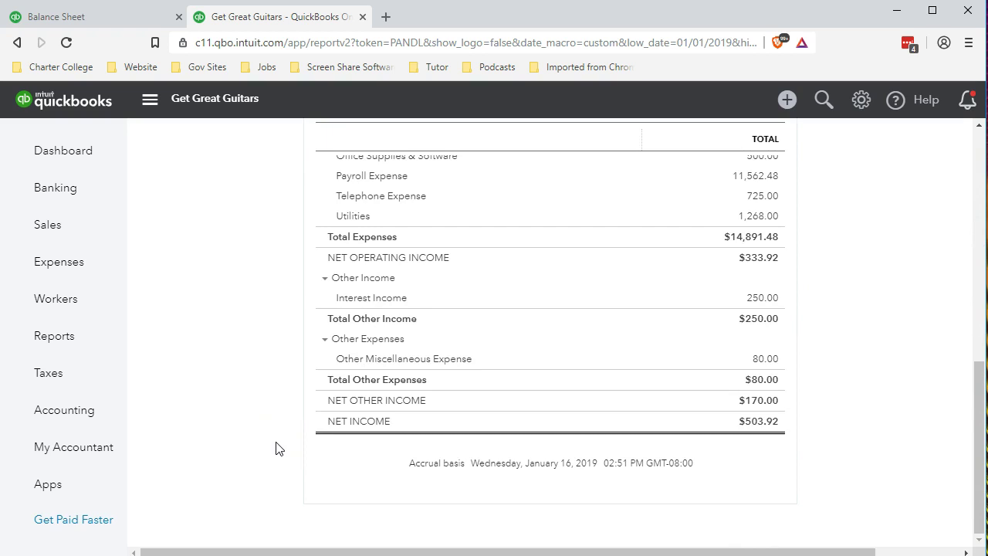
{"action": "scroll", "coordinate": [304, 437], "scroll_direction": "up", "scroll_amount": 1}
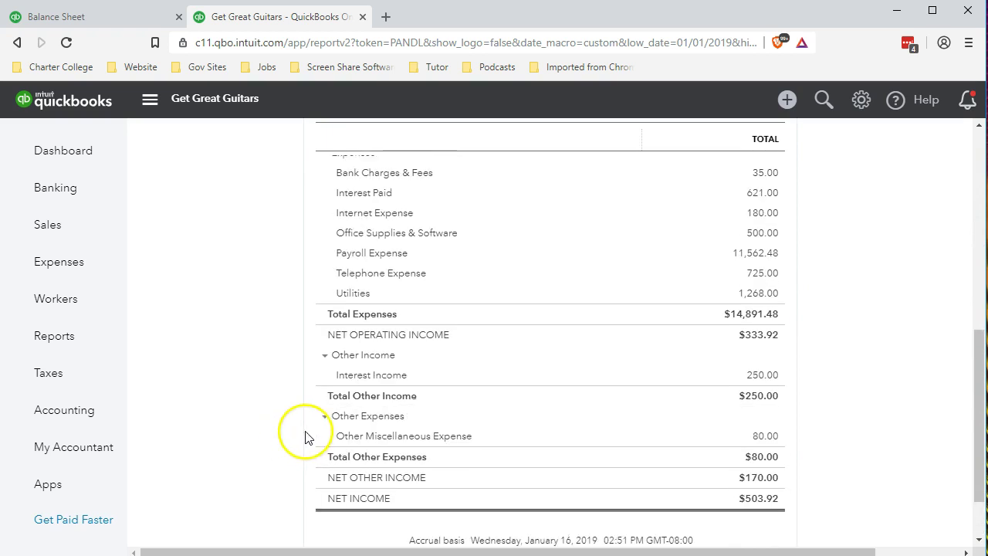
{"action": "scroll", "coordinate": [286, 461], "scroll_direction": "up", "scroll_amount": 2}
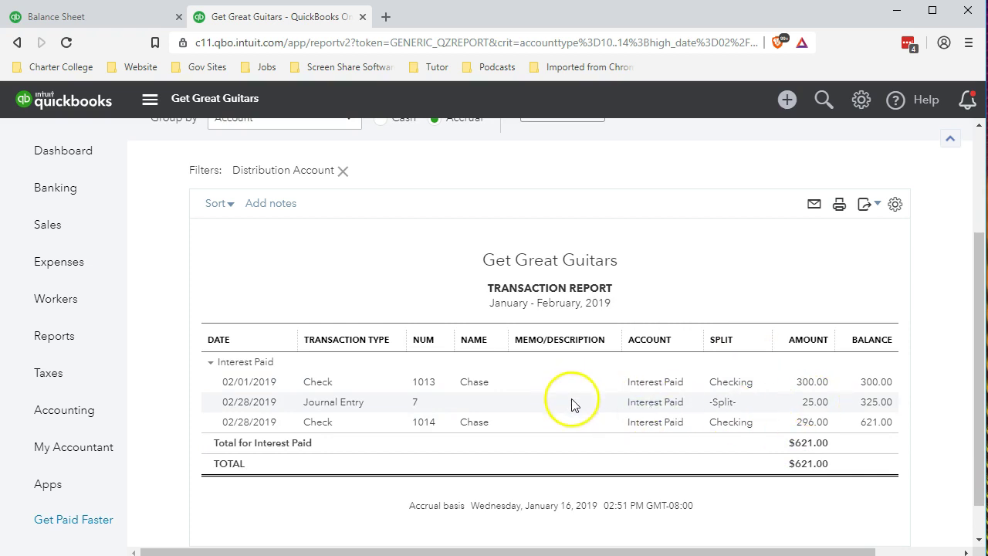
{"action": "left_click", "coordinate": [809, 405]}
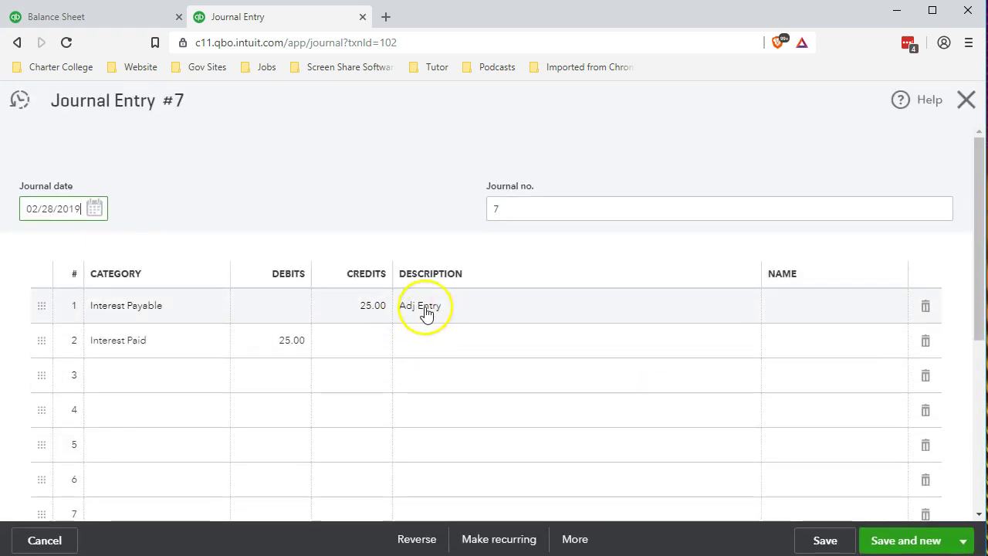
- Give journal entry 7's Interest Paid line the description Adj Entry, matching the first line
{"action": "left_click", "coordinate": [464, 306]}
{"action": "left_click", "coordinate": [452, 346]}
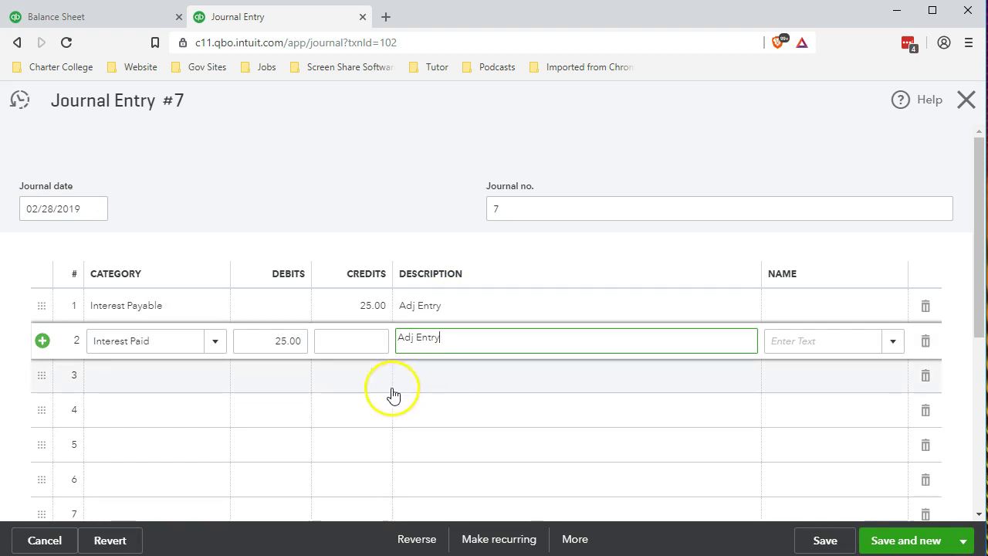
{"action": "scroll", "coordinate": [452, 422], "scroll_direction": "down", "scroll_amount": 5}
{"action": "left_click", "coordinate": [459, 426]}
- Save journal entry 7 and close it to return to the report
{"action": "scroll", "coordinate": [459, 425], "scroll_direction": "down", "scroll_amount": 2}
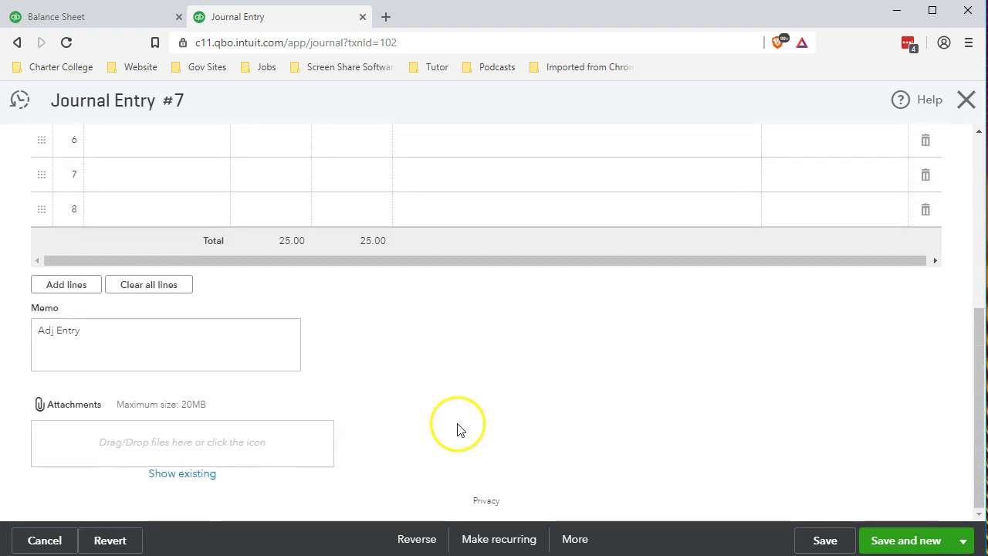
{"action": "left_click", "coordinate": [822, 540]}
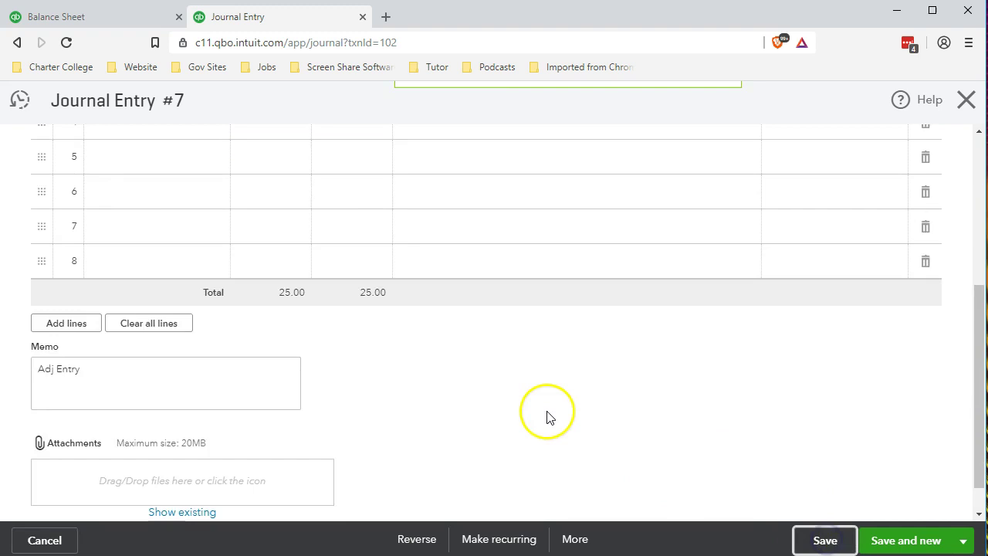
{"action": "left_click", "coordinate": [965, 102]}
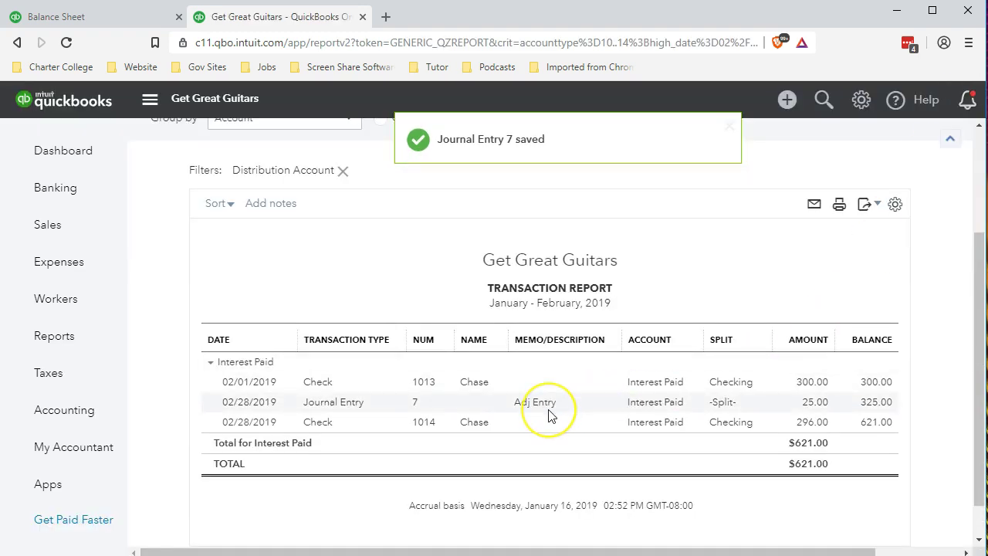